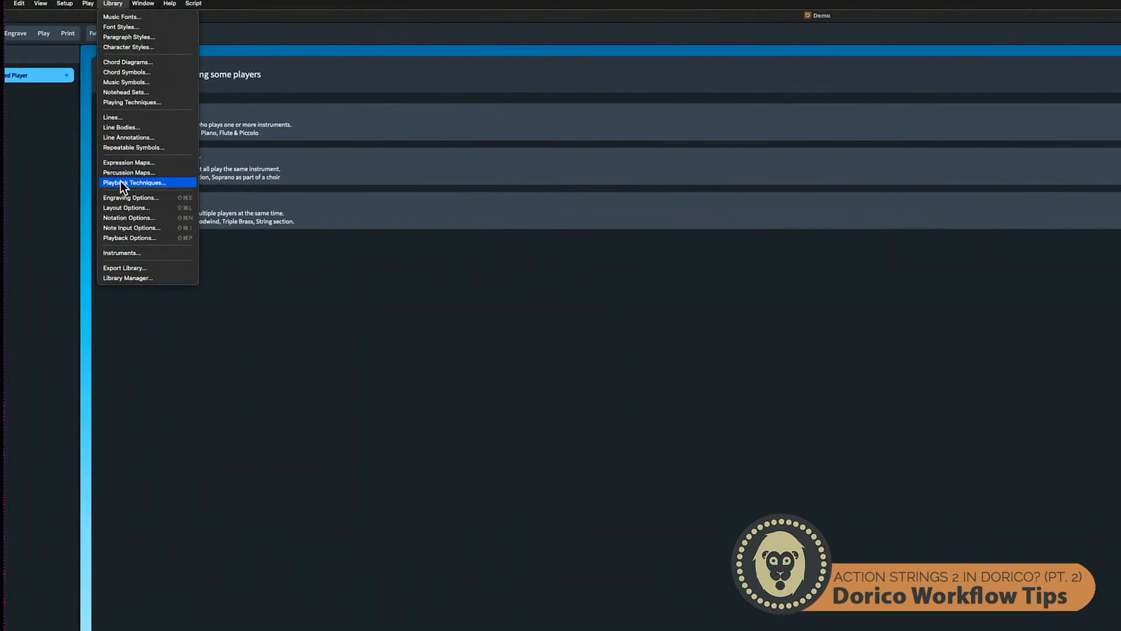
Step: Open the instrument library editor and filter the instrument list to the Strings family
click(125, 254)
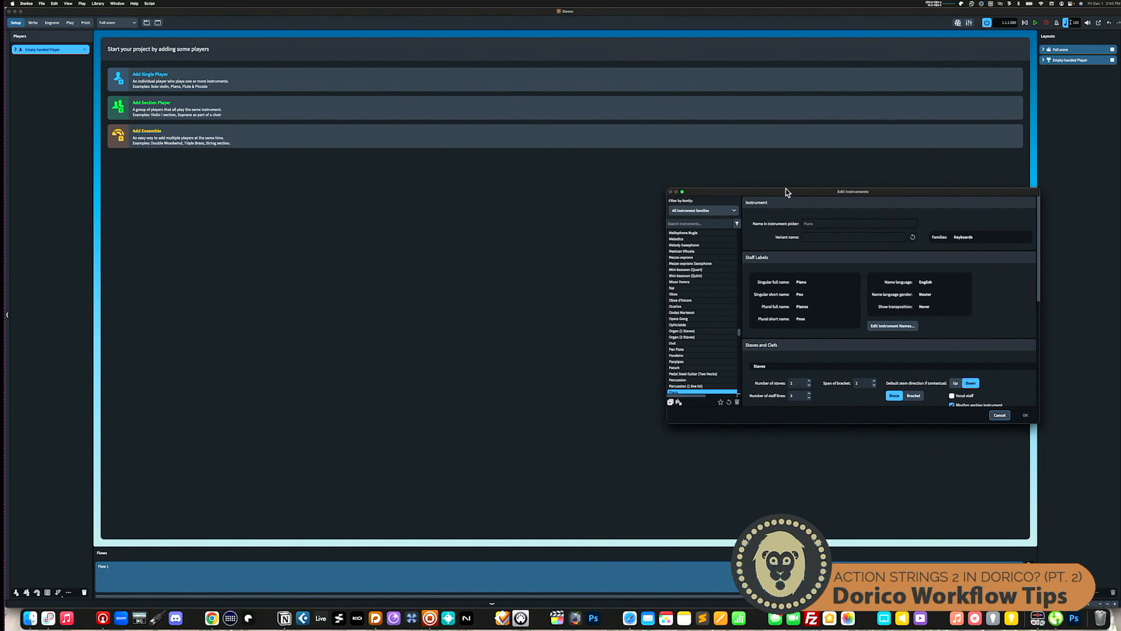
drag(786, 188, 640, 133)
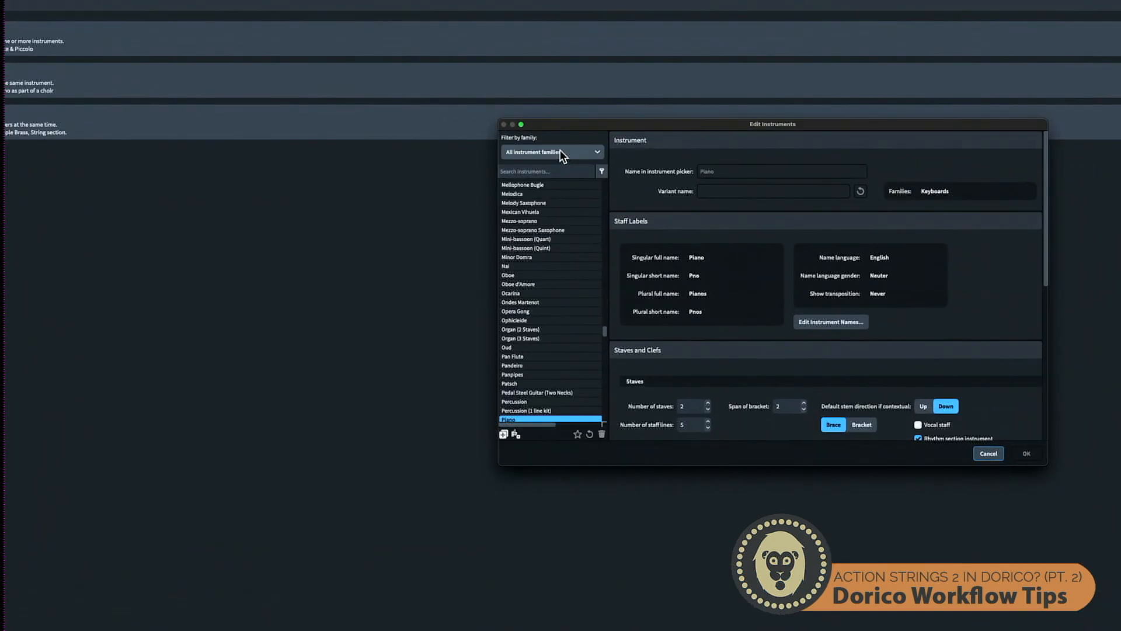
click(561, 151)
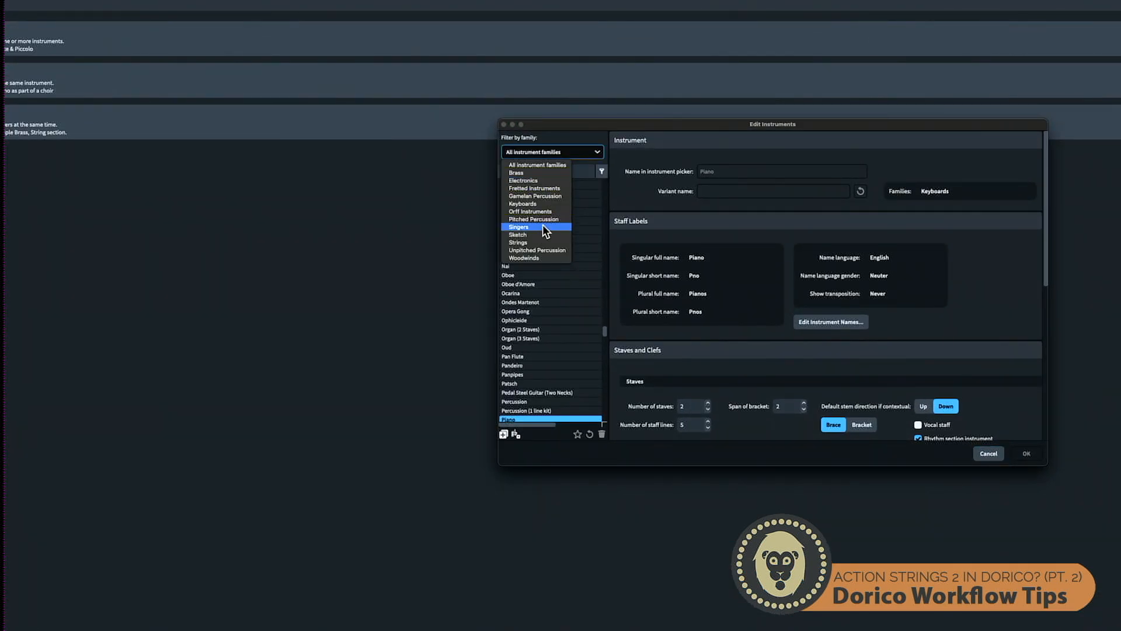
click(962, 206)
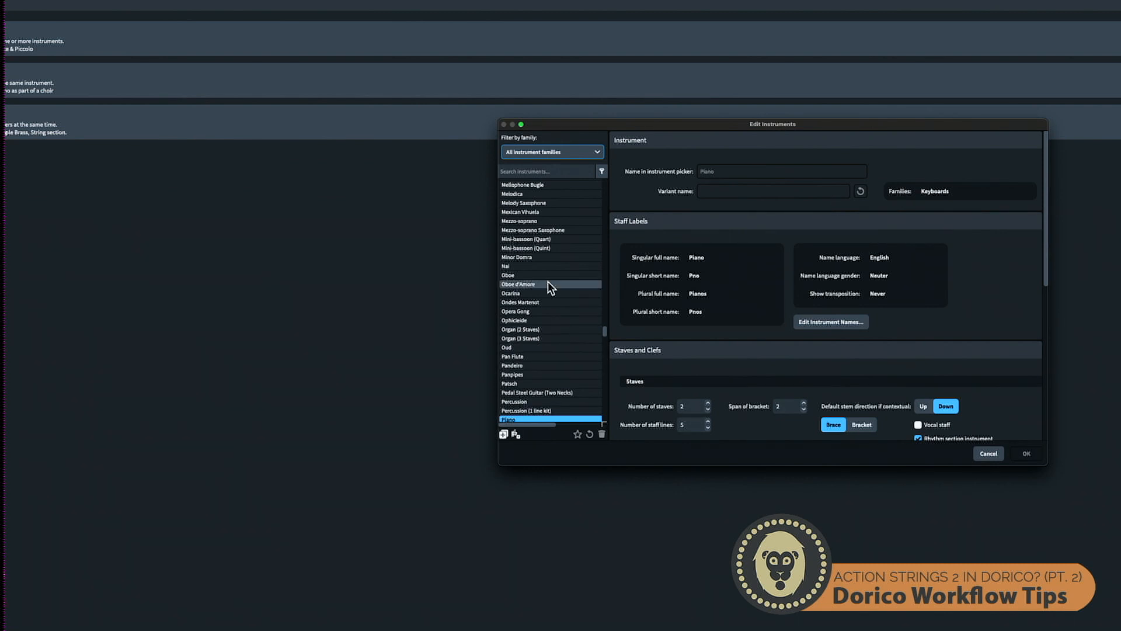
click(569, 154)
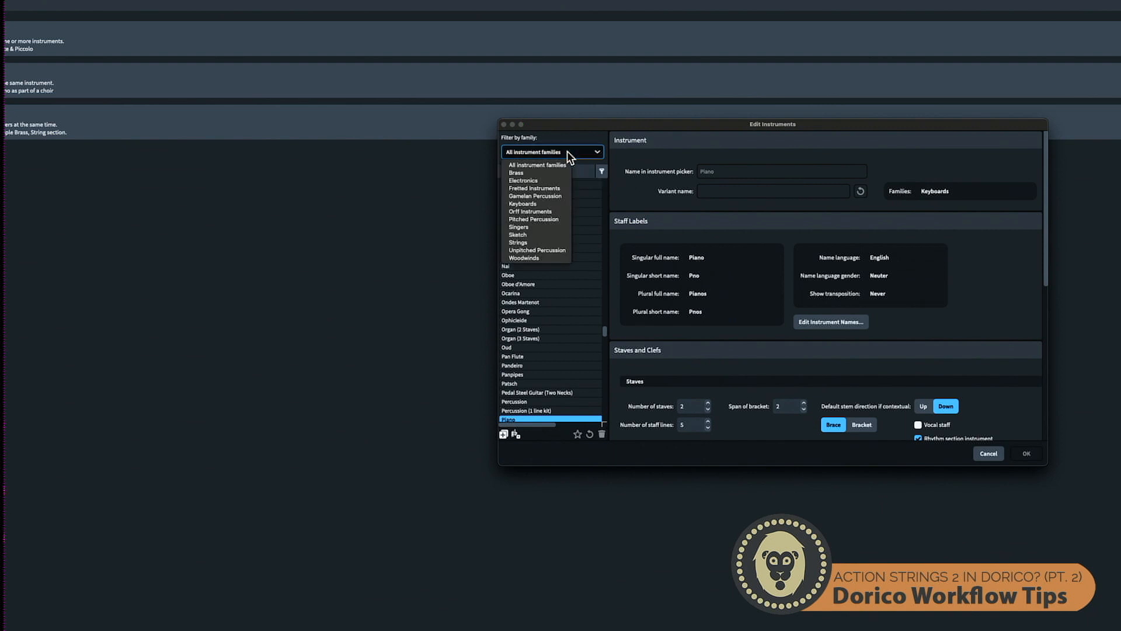
click(526, 241)
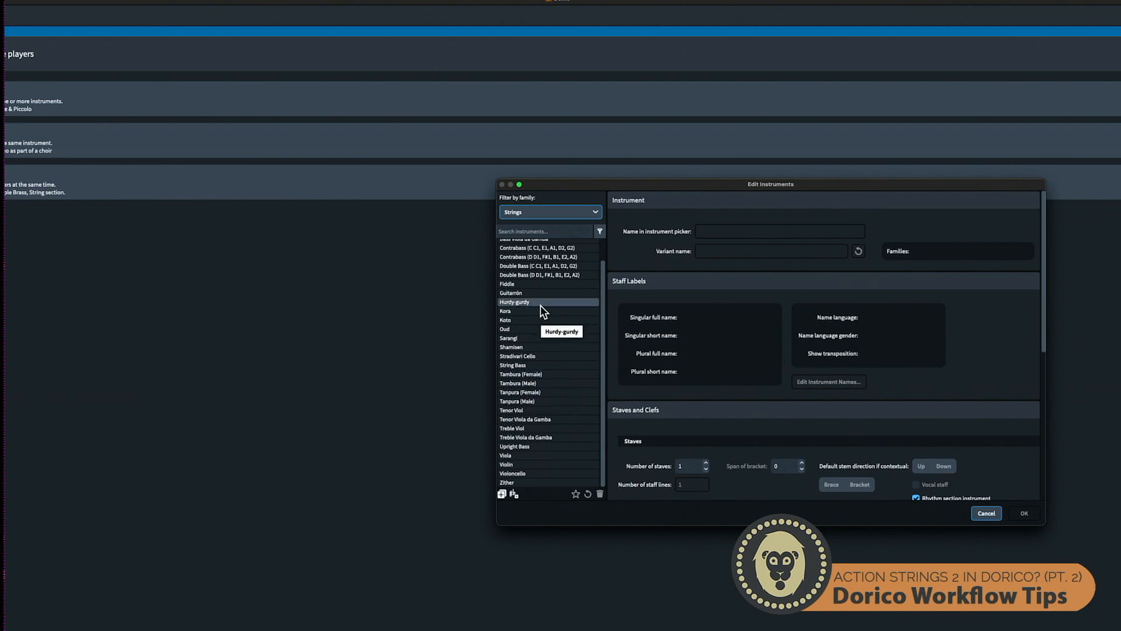
Step: Duplicate the String Bass instrument as the basis for a custom instrument
click(528, 364)
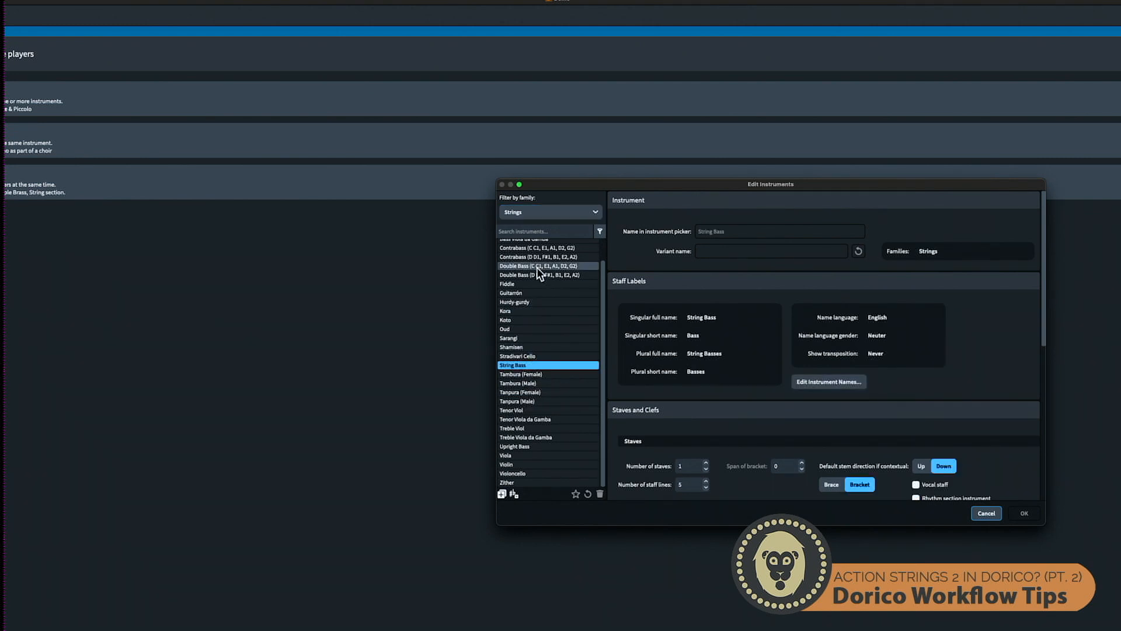
scroll(538, 296, up, 2)
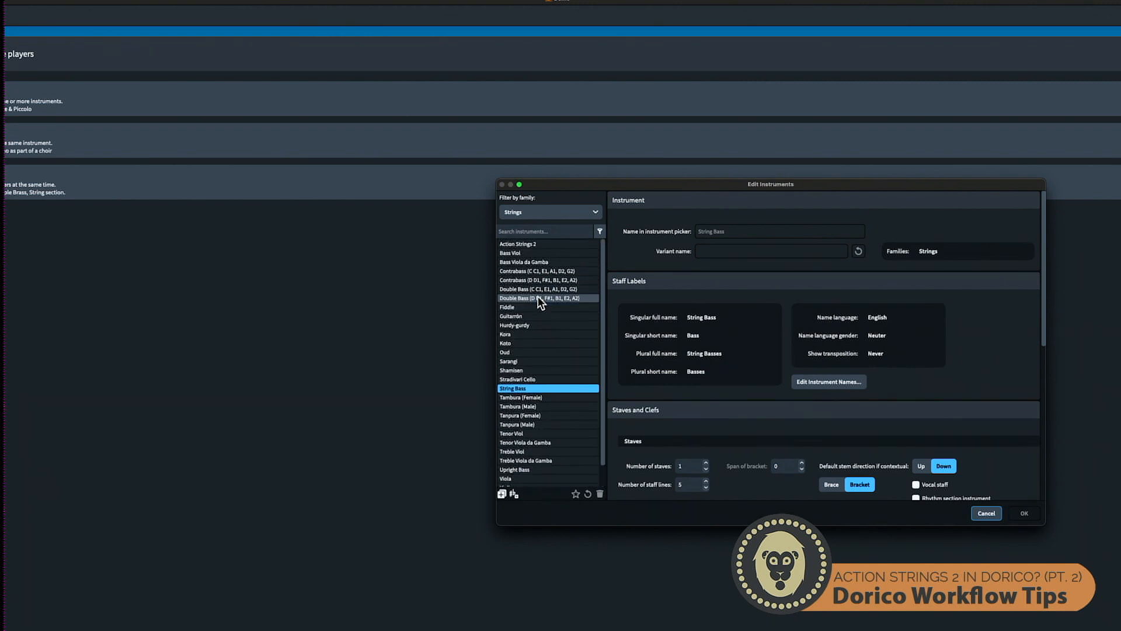
scroll(537, 298, down, 2)
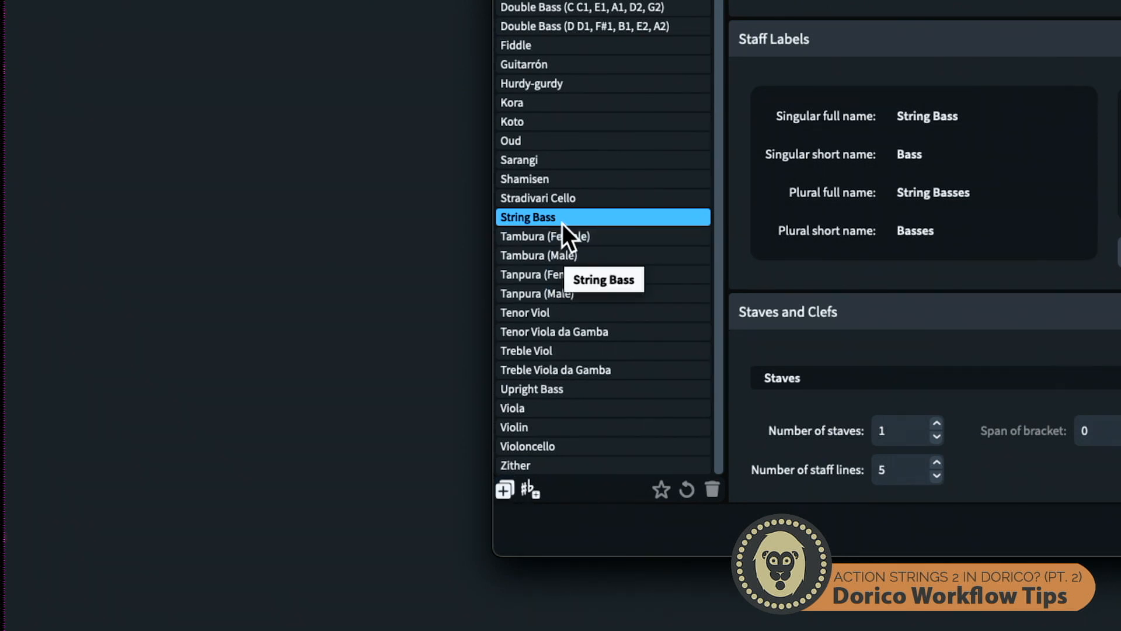
click(508, 486)
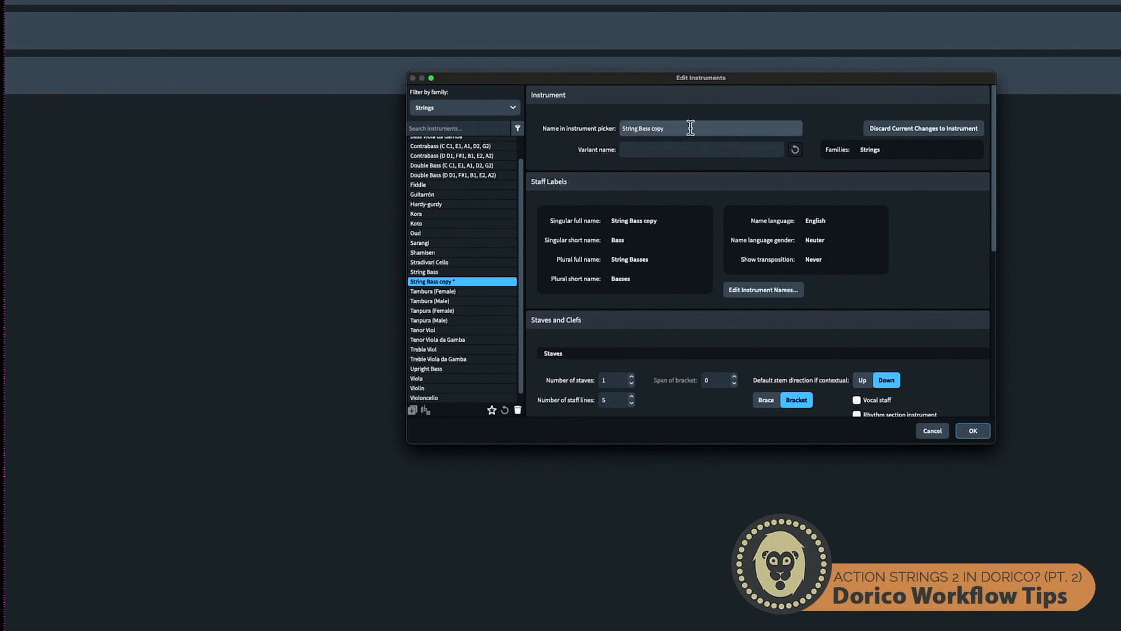
Step: Name the duplicated instrument "Action Strings 2 (Demo)" in the instrument picker
click(682, 127)
key(super+a)
text(S)
text(Action Strings)
text( 2 (Demo)
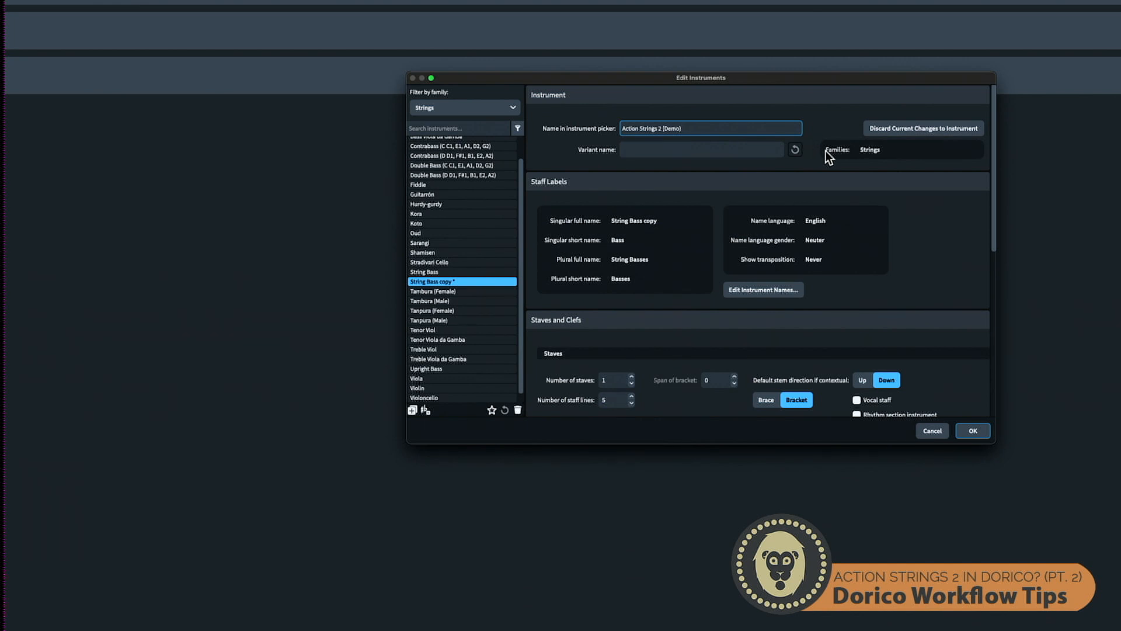
click(879, 155)
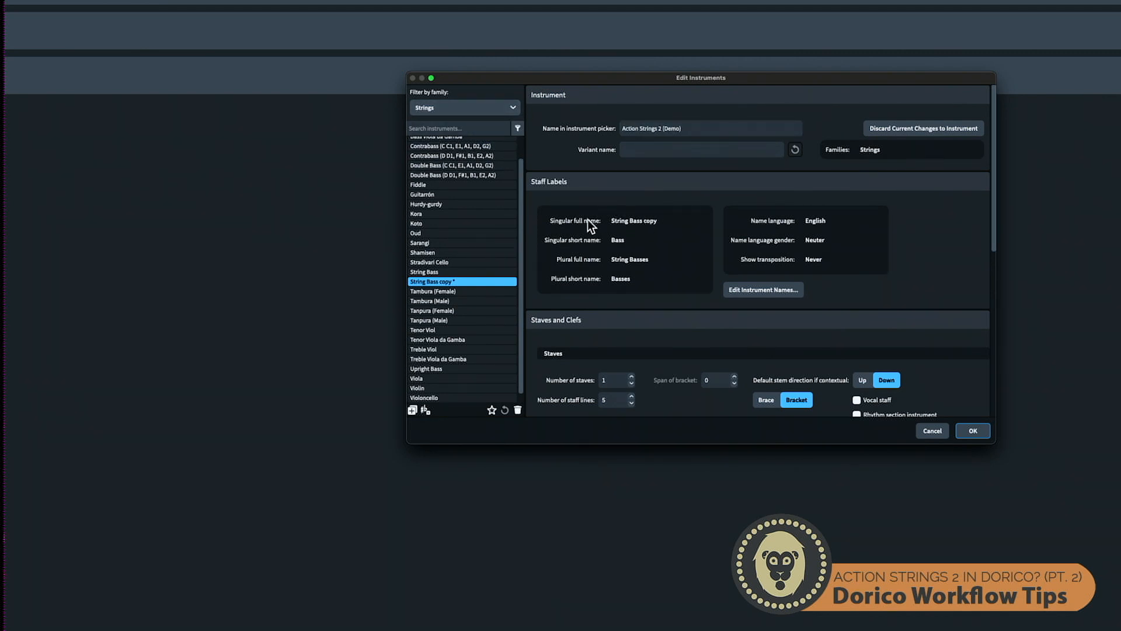
Step: Set both the singular full name and the singular short name of the new instrument to AS2
click(779, 290)
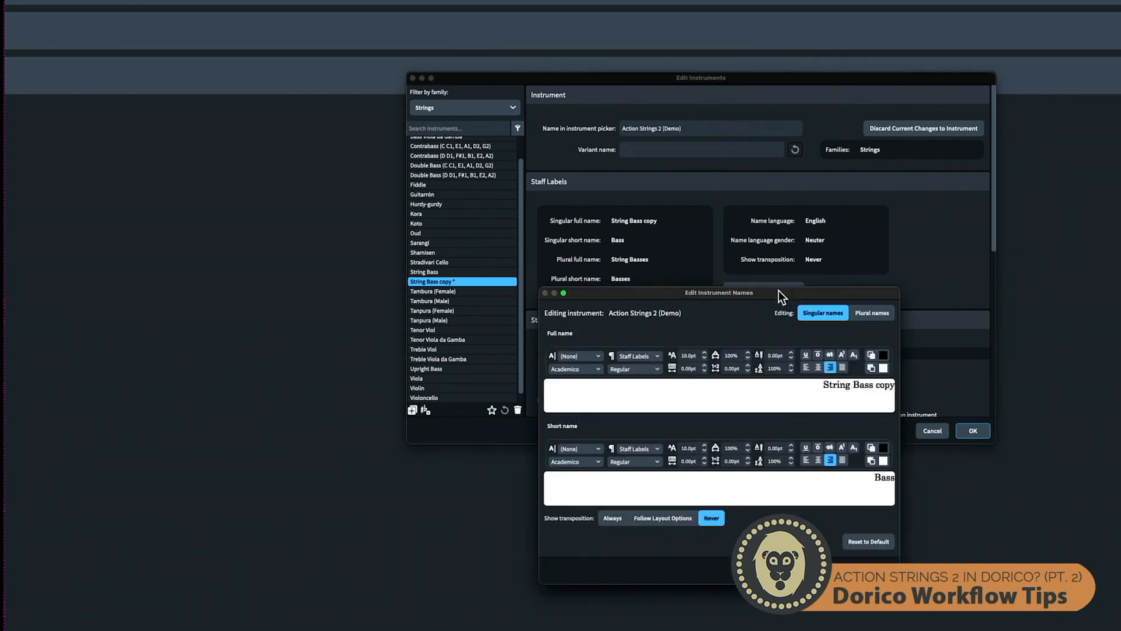
triple_click(852, 387)
key(BackSpace)
text(AC)
key(BackSpace)
text(S2)
key(super+a)
key(super+c)
click(883, 488)
key(super+a)
key(super+v)
Step: Set the instrument's plural full and short names to AS2 and apply the staff label names
click(873, 318)
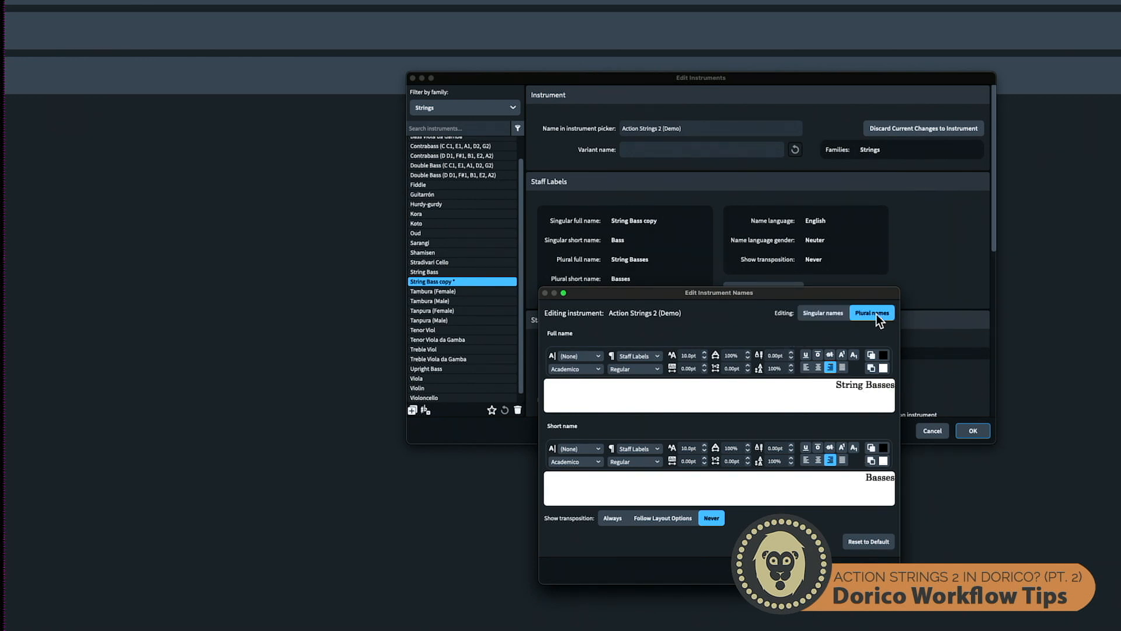
click(872, 384)
key(super+a)
key(super+v)
click(876, 476)
key(super+a)
key(super+v)
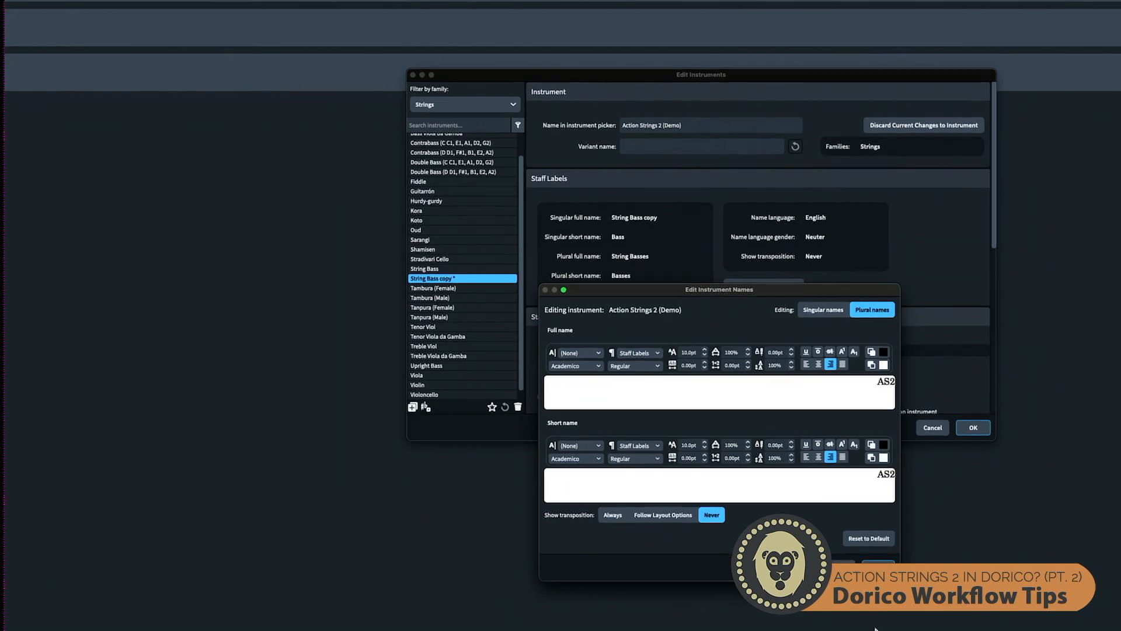
key(Return)
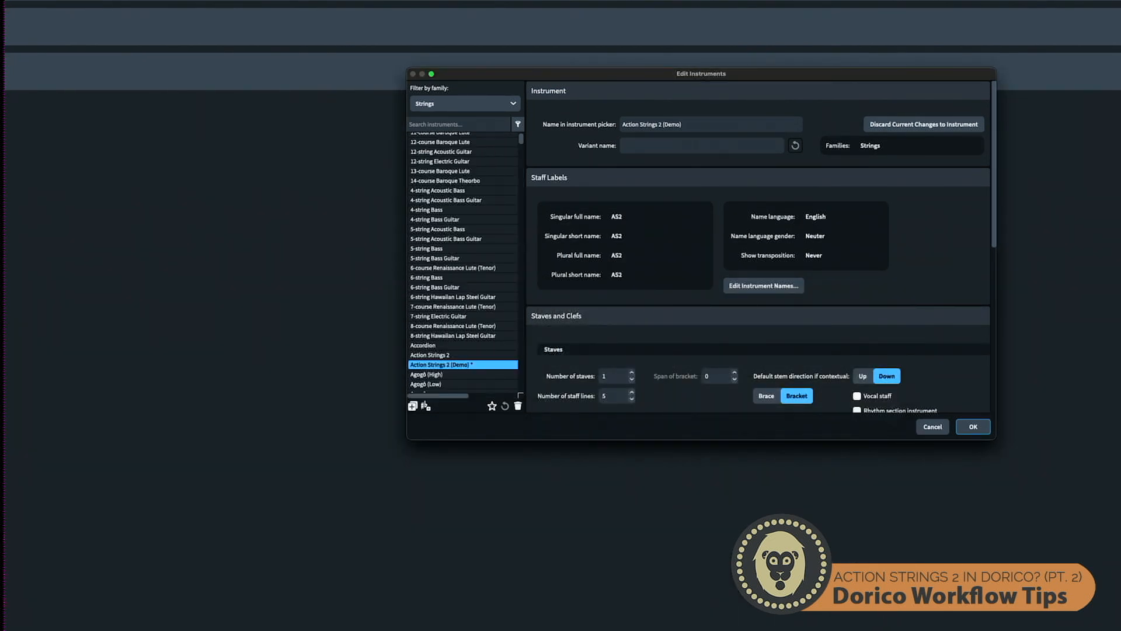
Step: Review the new instrument's staves, clefs, transposition and range settings, and save it to the library
scroll(799, 332, down, 3)
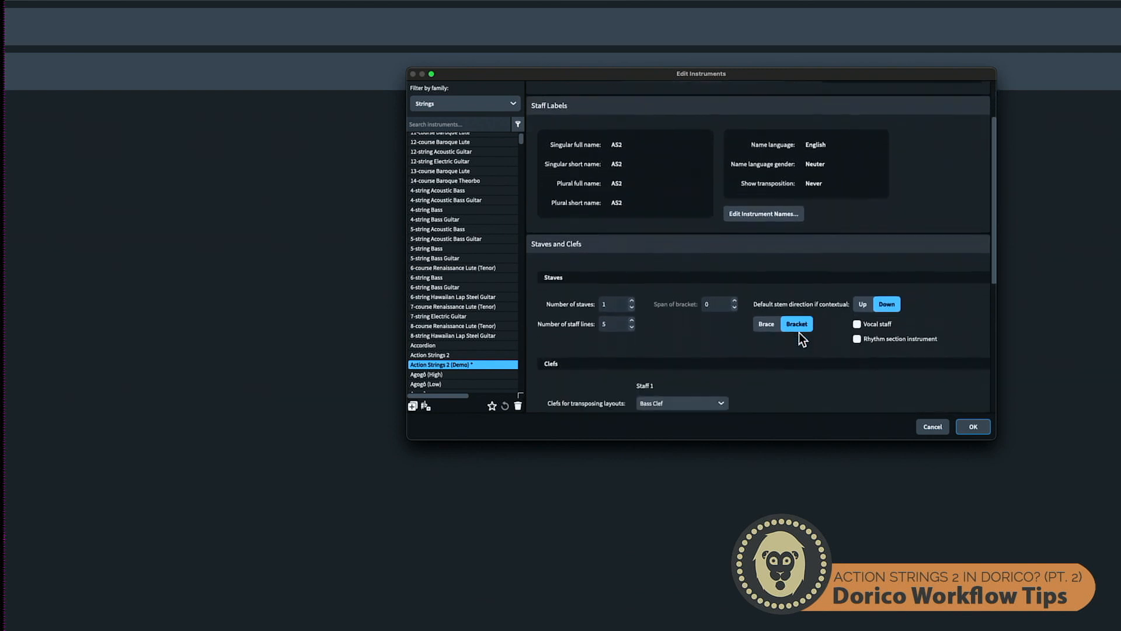
scroll(799, 332, down, 3)
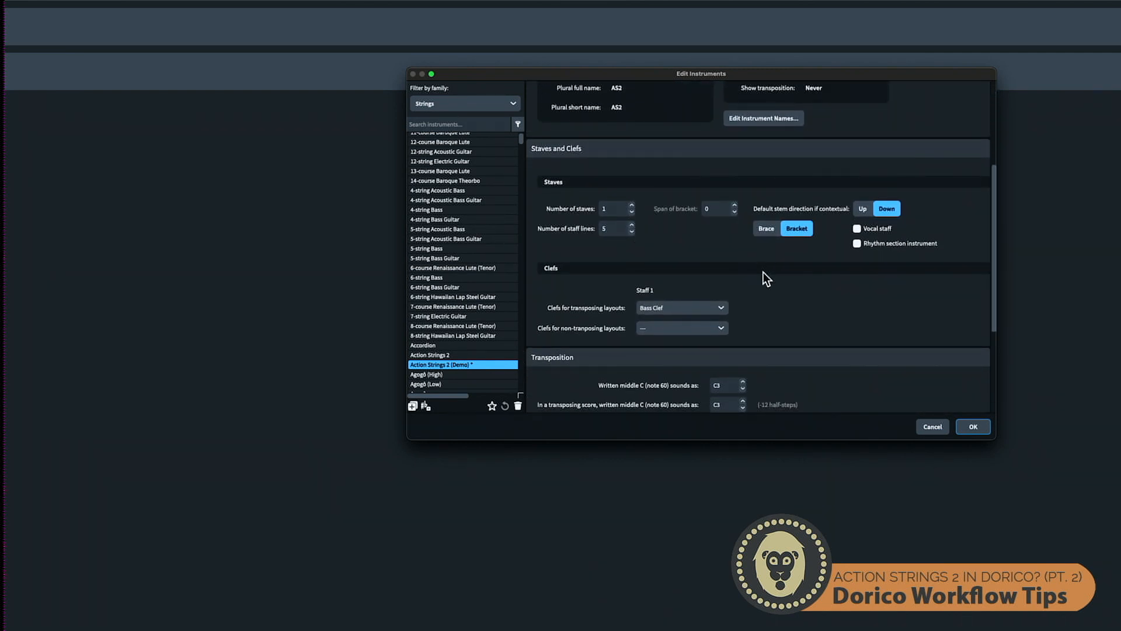
scroll(762, 272, down, 4)
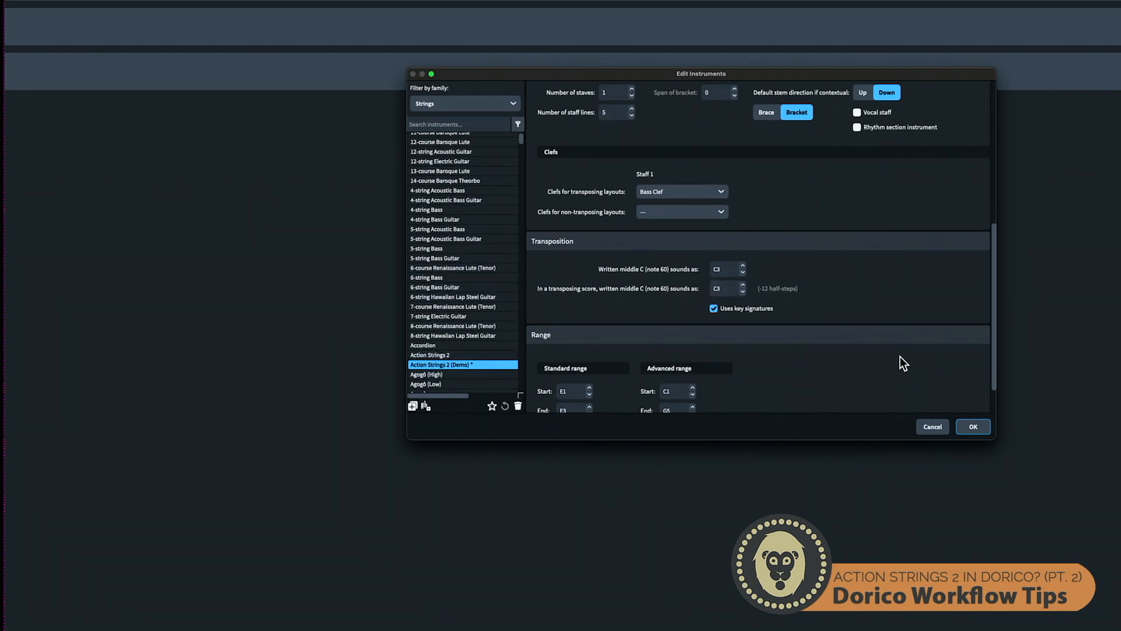
scroll(899, 356, down, 2)
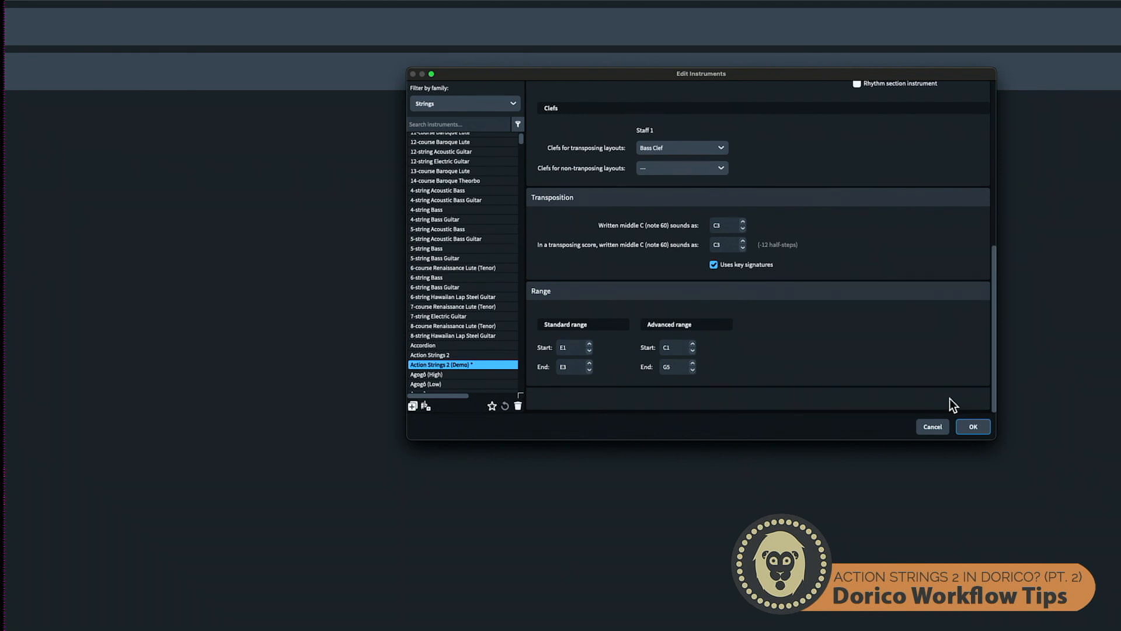
scroll(949, 398, up, 10)
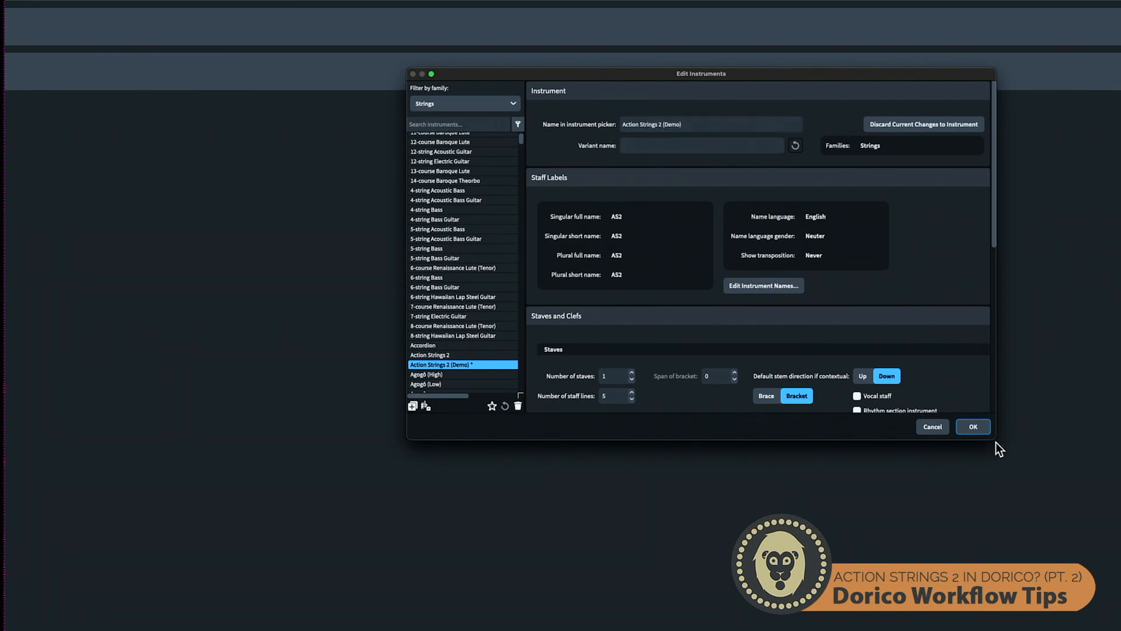
click(973, 427)
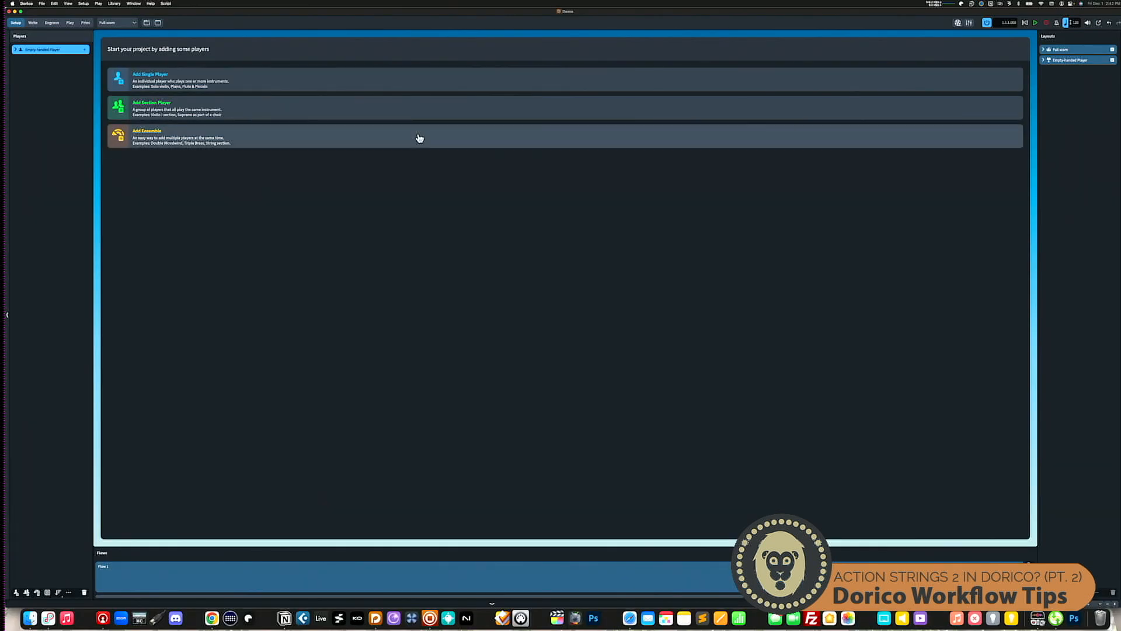
Step: Add a single player holding the Action Strings 2 (Demo) instrument to the project
click(150, 76)
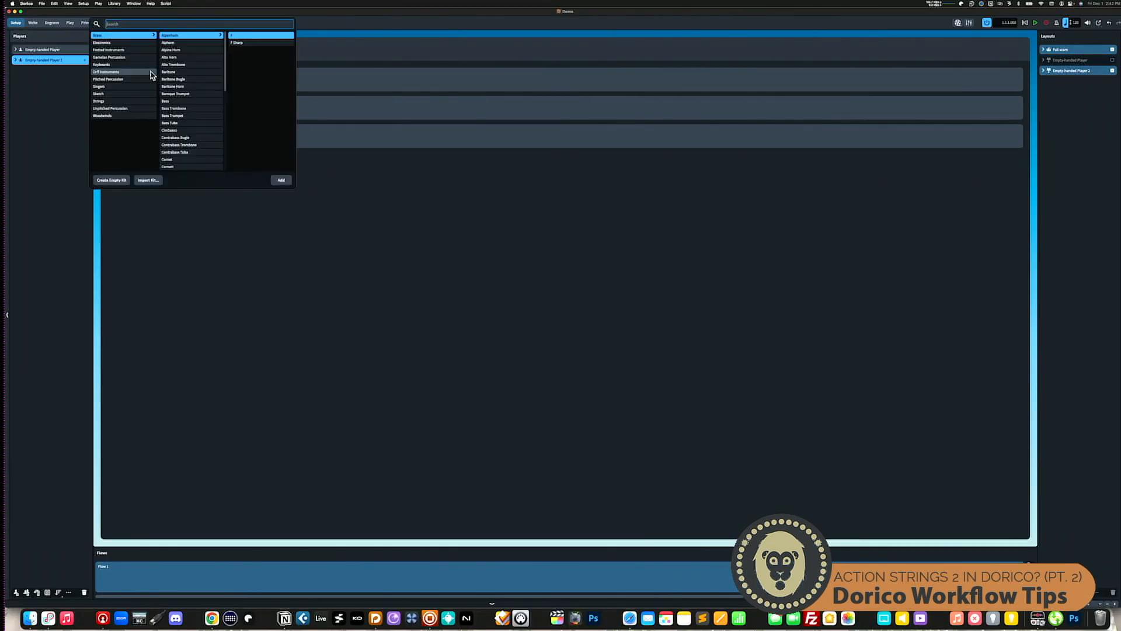
text(action)
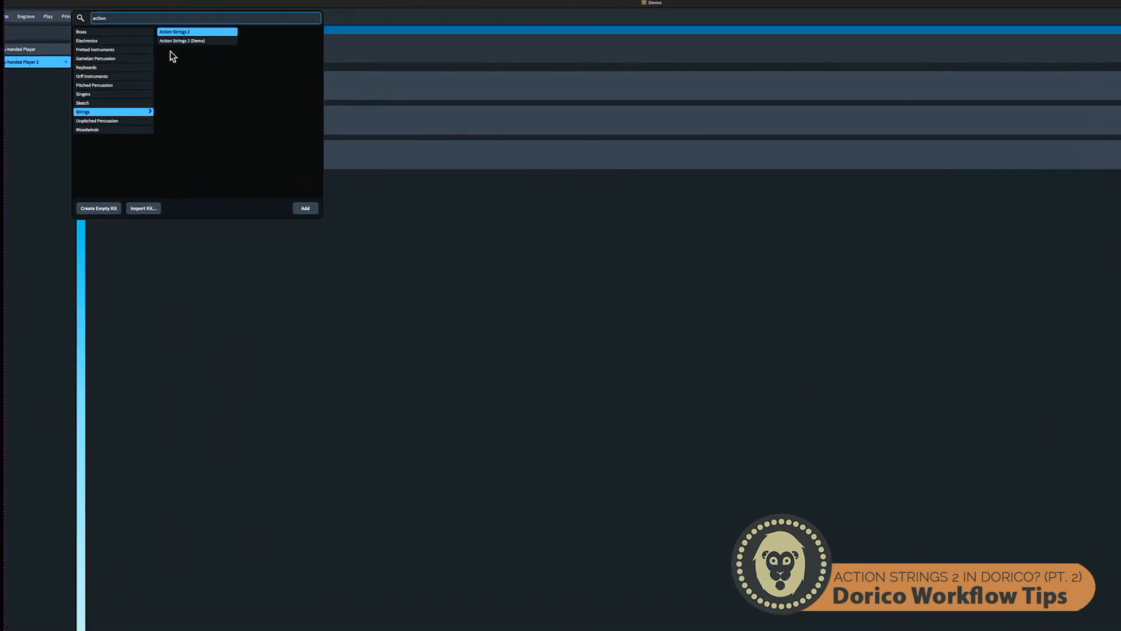
click(193, 40)
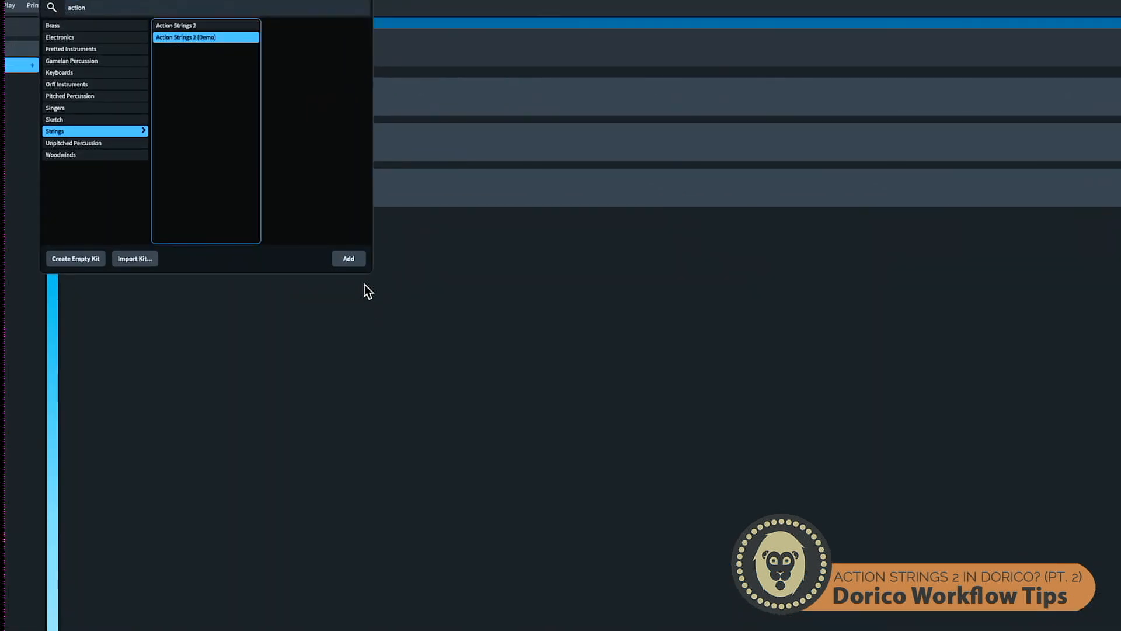
click(349, 258)
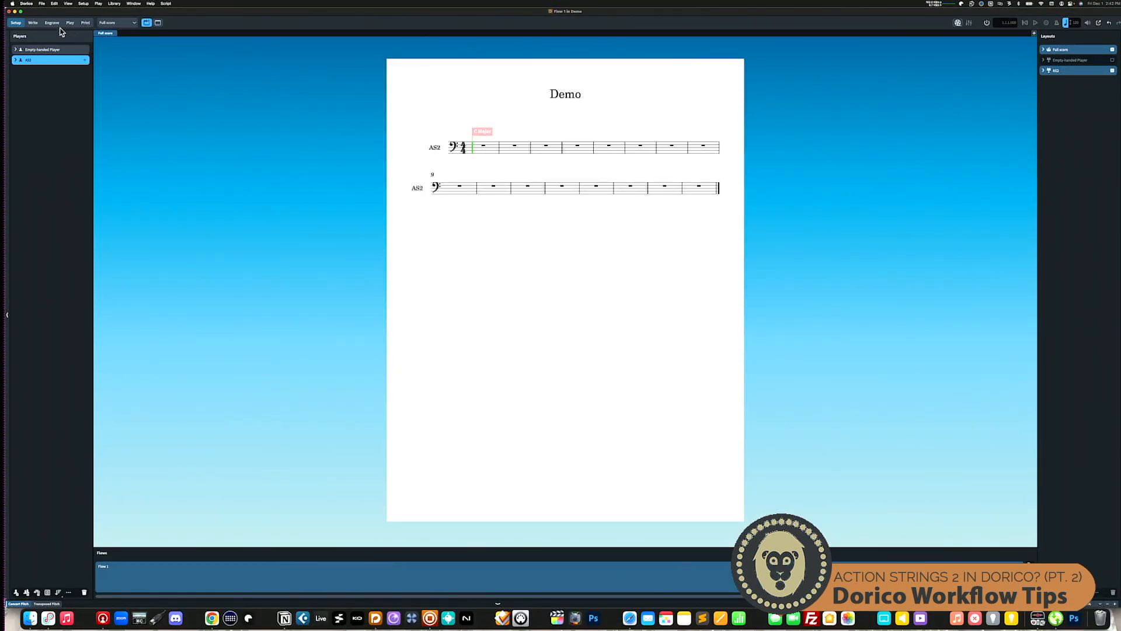
Step: Delete the empty-handed player together with its part layouts
click(59, 51)
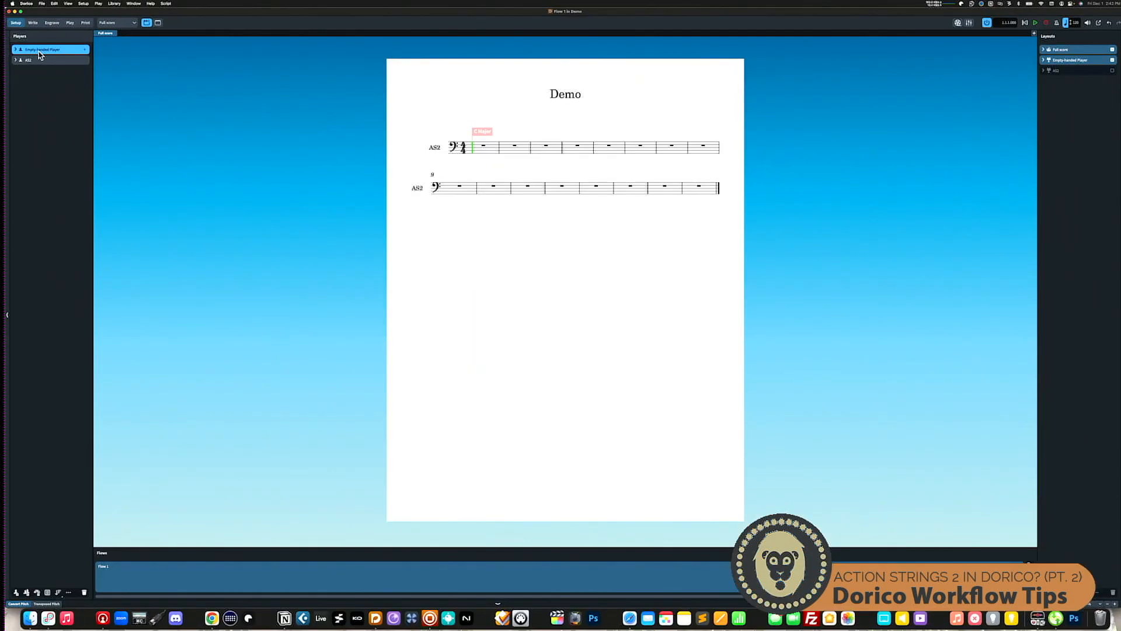
click(84, 593)
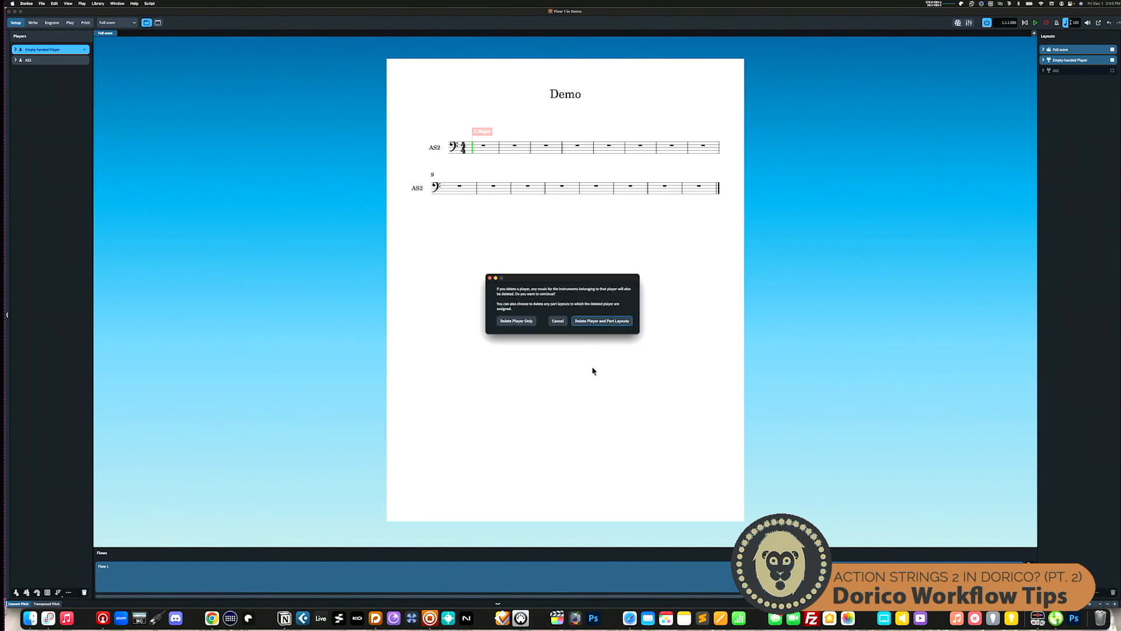
click(594, 322)
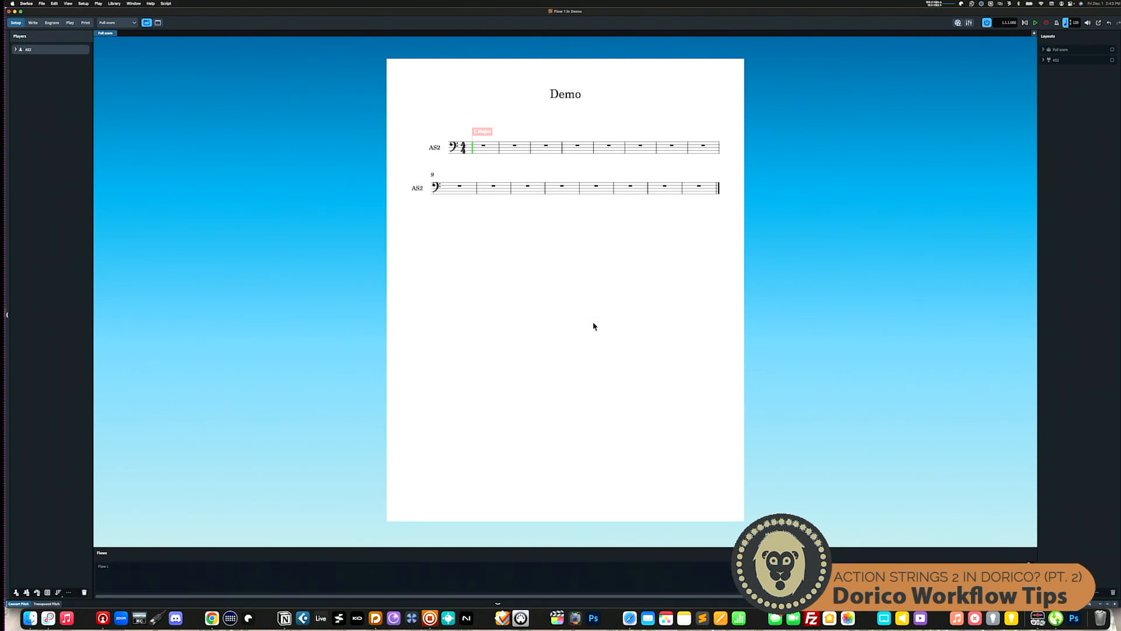
Step: Show the full score in Galley View and go to the first bar of the AS2 staff in Write mode
click(67, 4)
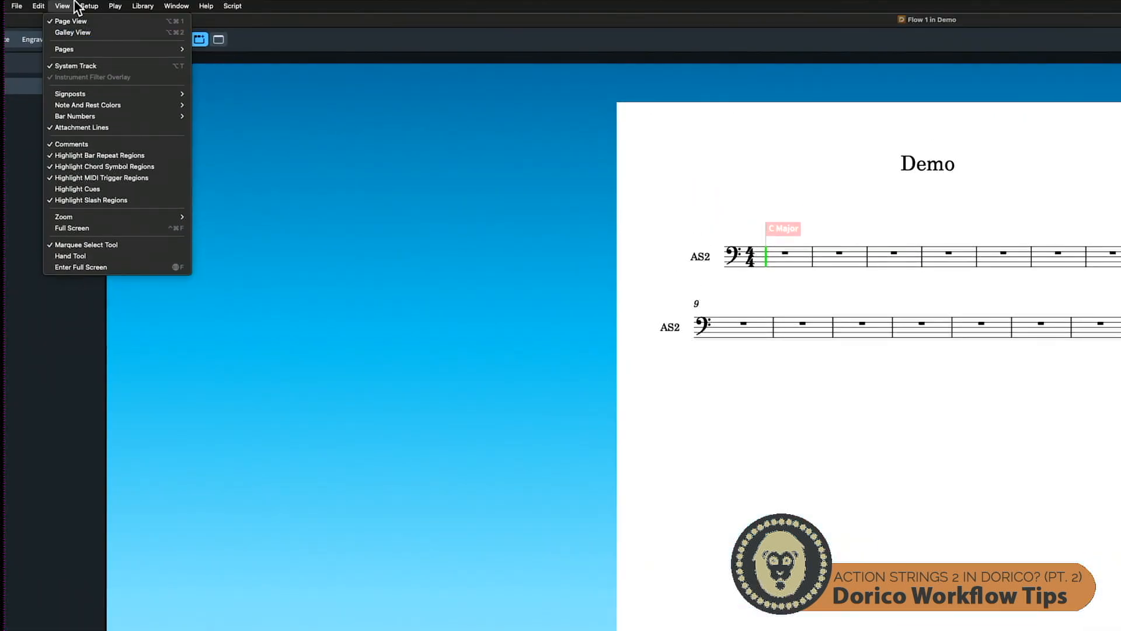
click(72, 32)
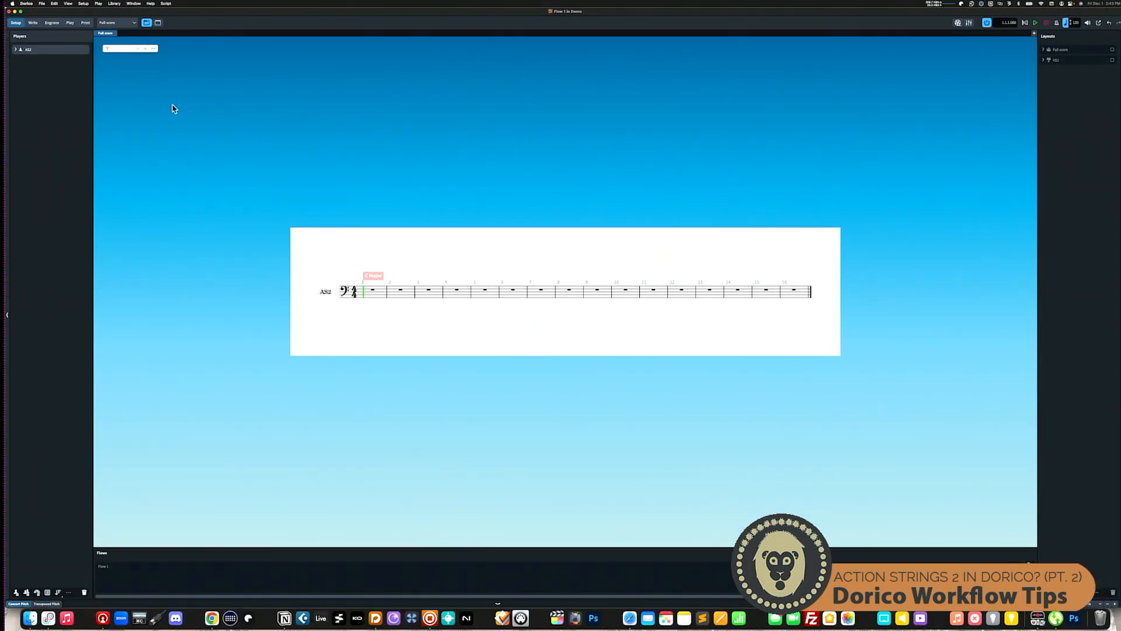
click(33, 22)
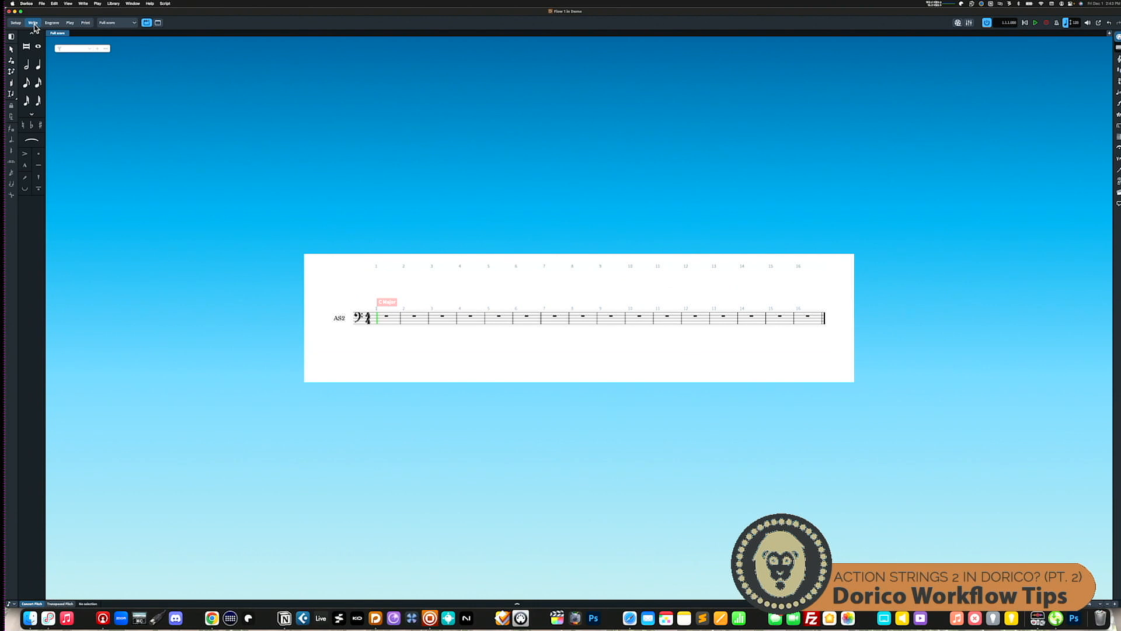
double_click(386, 319)
Step: In Play mode, inspect the HALion Sonic instance assigned to the AS2 track and close its window
click(70, 23)
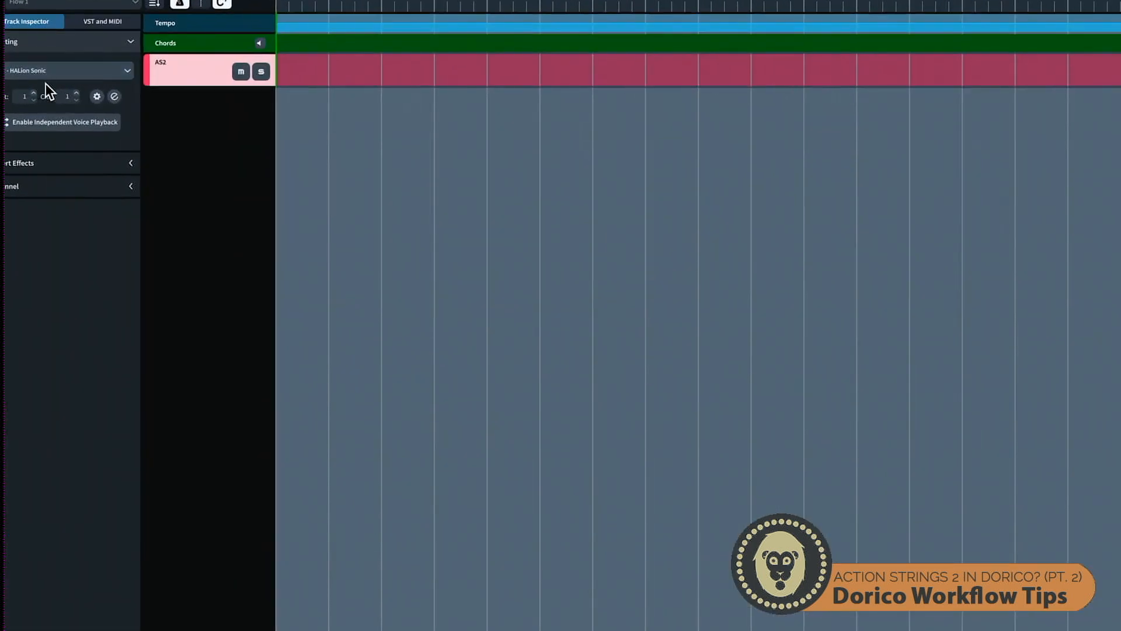
click(114, 97)
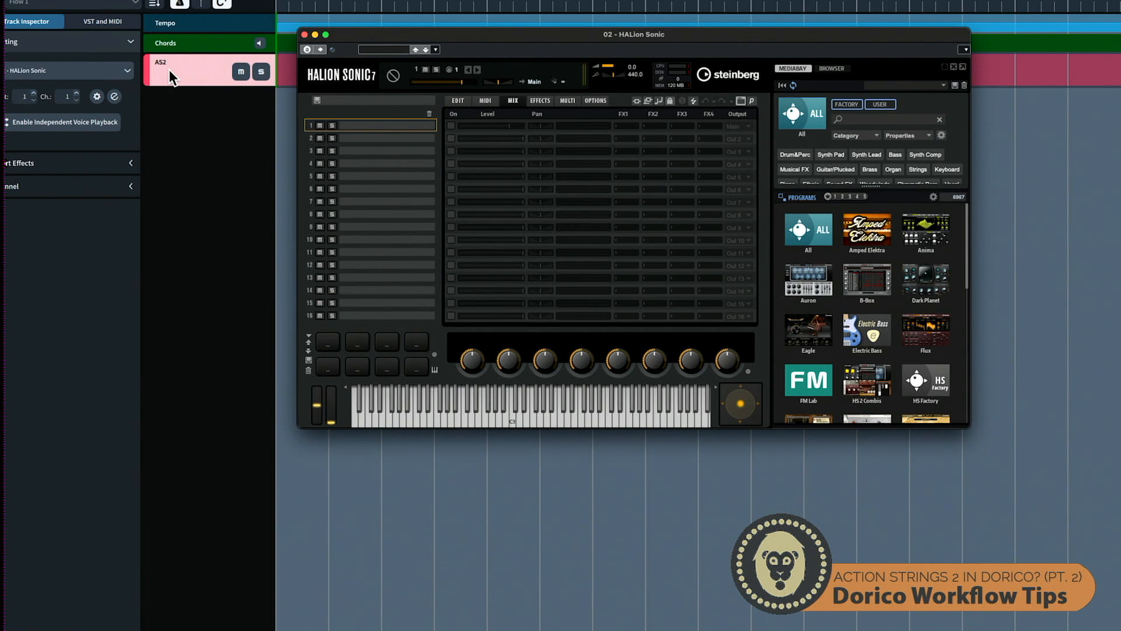
click(304, 35)
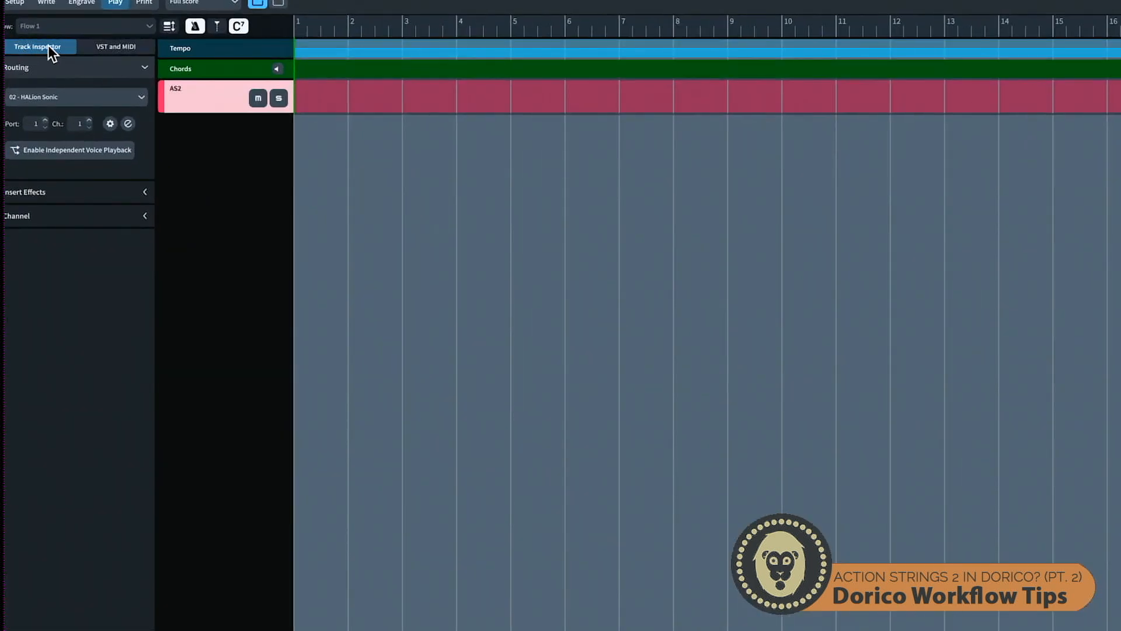
Step: Add a new VST instrument slot and load Native Instruments' Komplete Kontrol into it
click(105, 50)
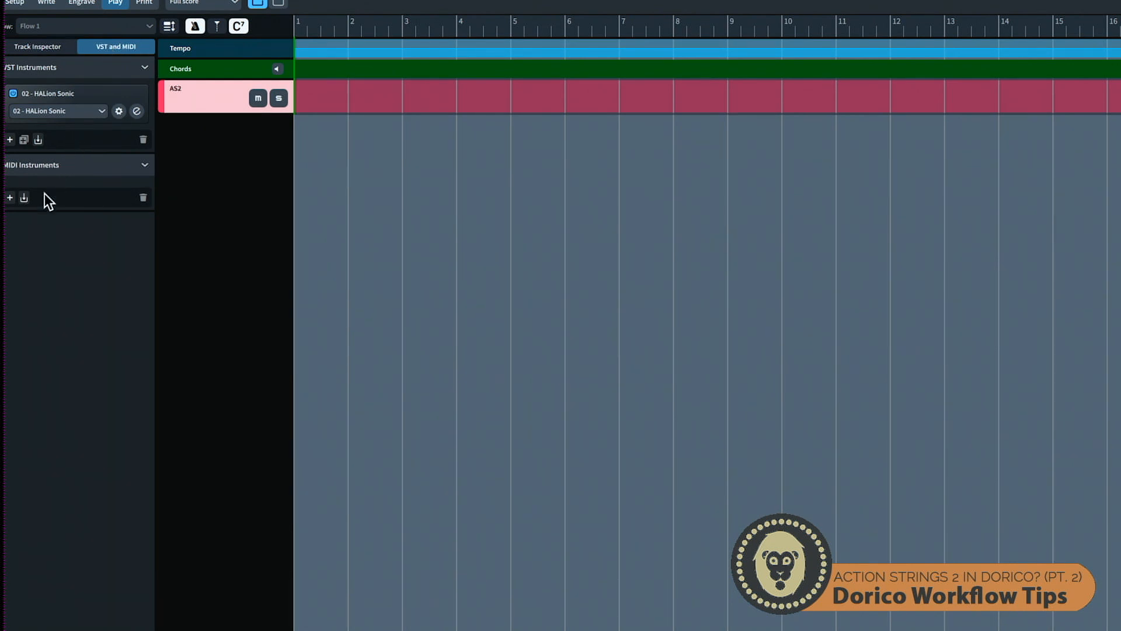
click(10, 138)
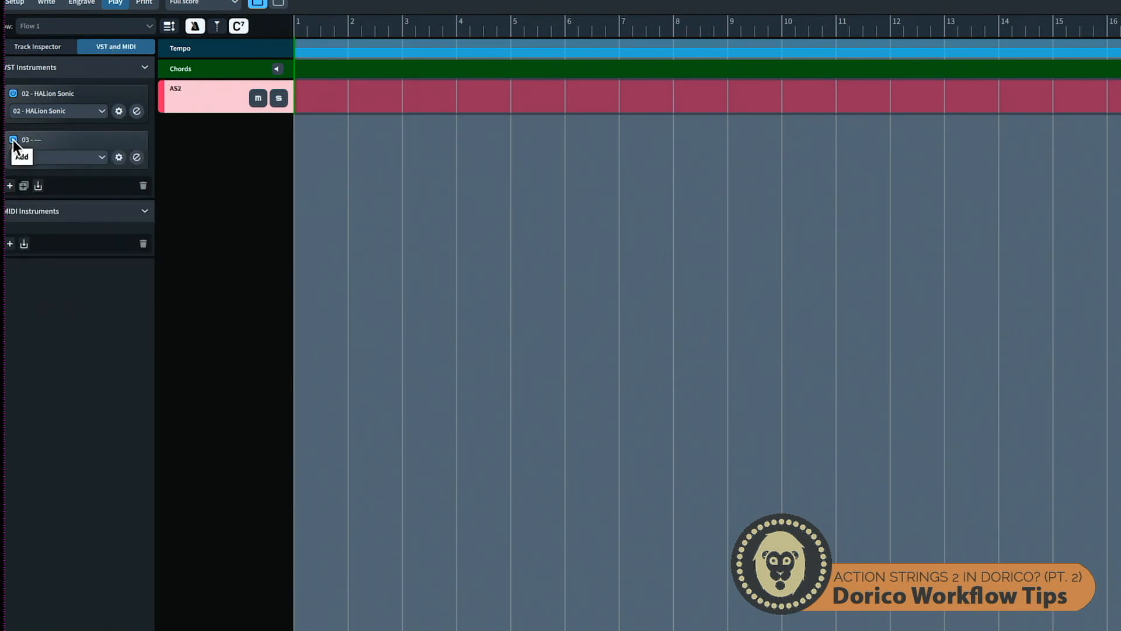
click(58, 157)
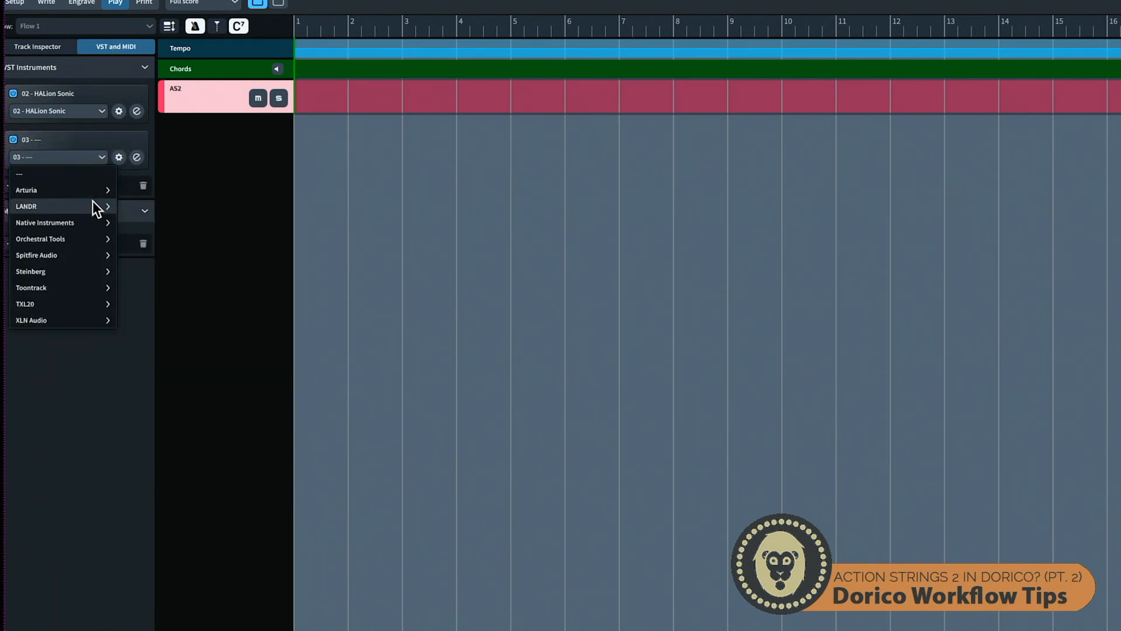
click(97, 218)
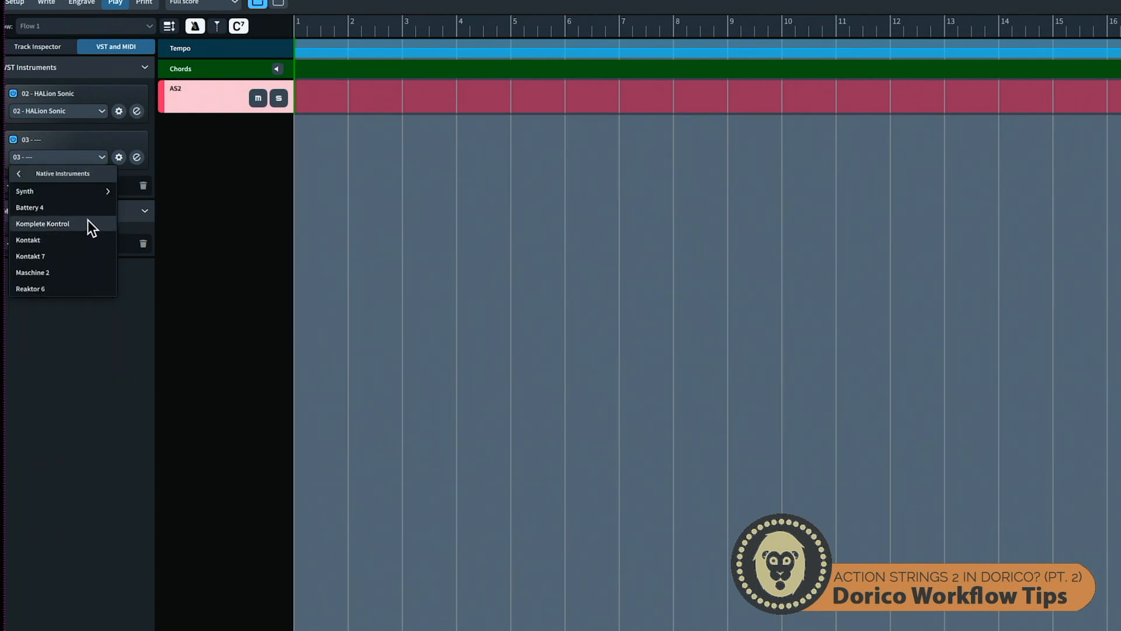
click(86, 224)
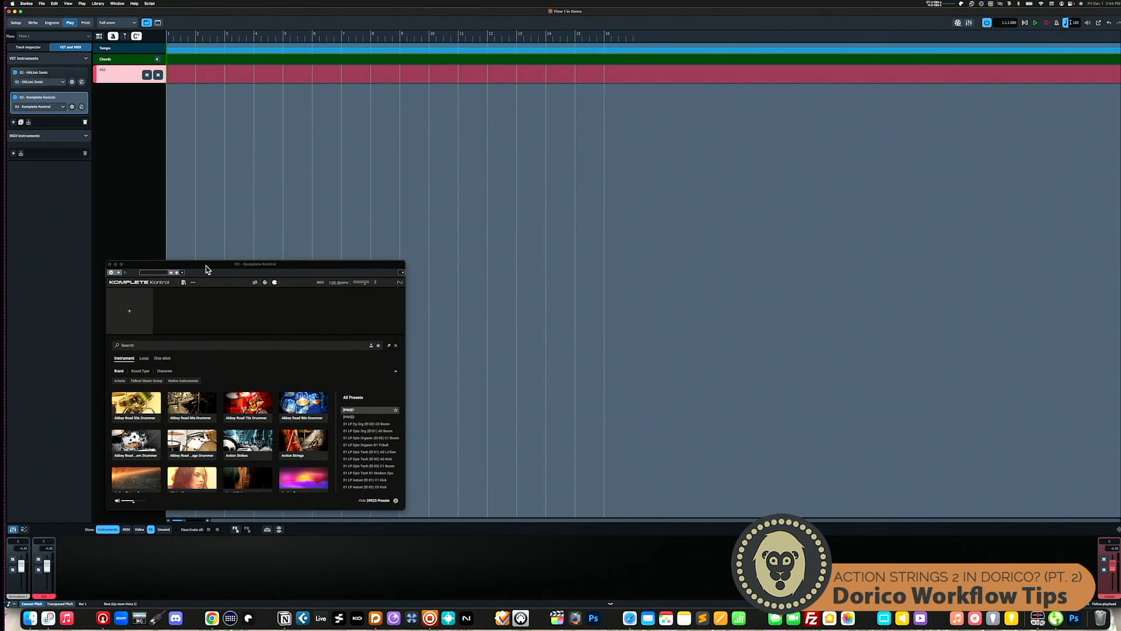
Step: Load the Action Strings 2 preset A Pirate Life in Komplete Kontrol and close the plug-in window
click(206, 267)
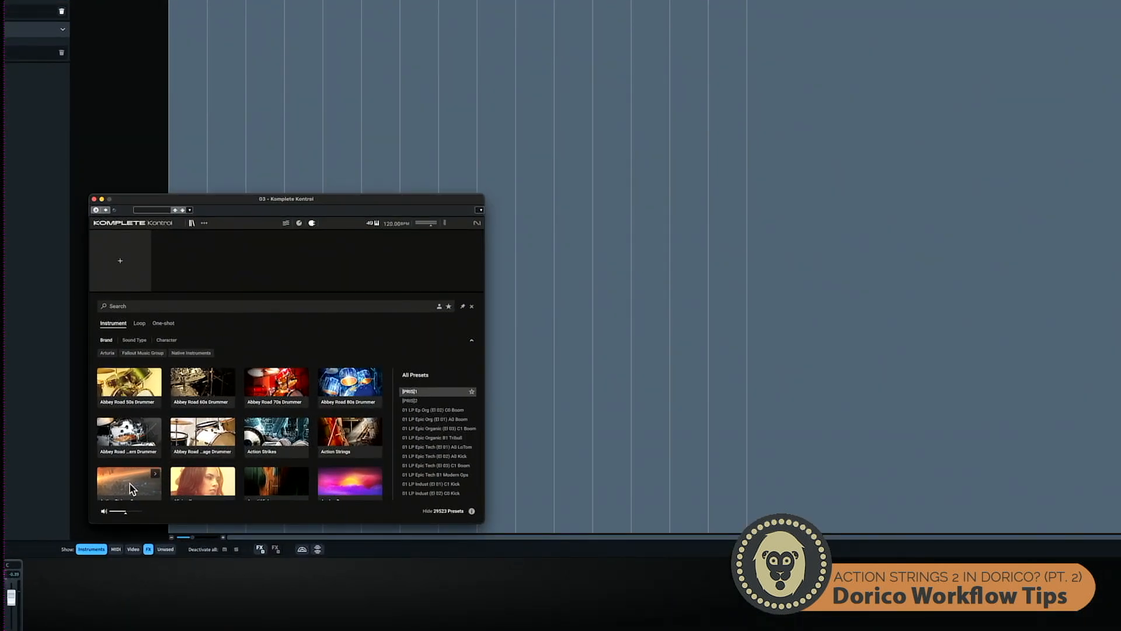
click(130, 483)
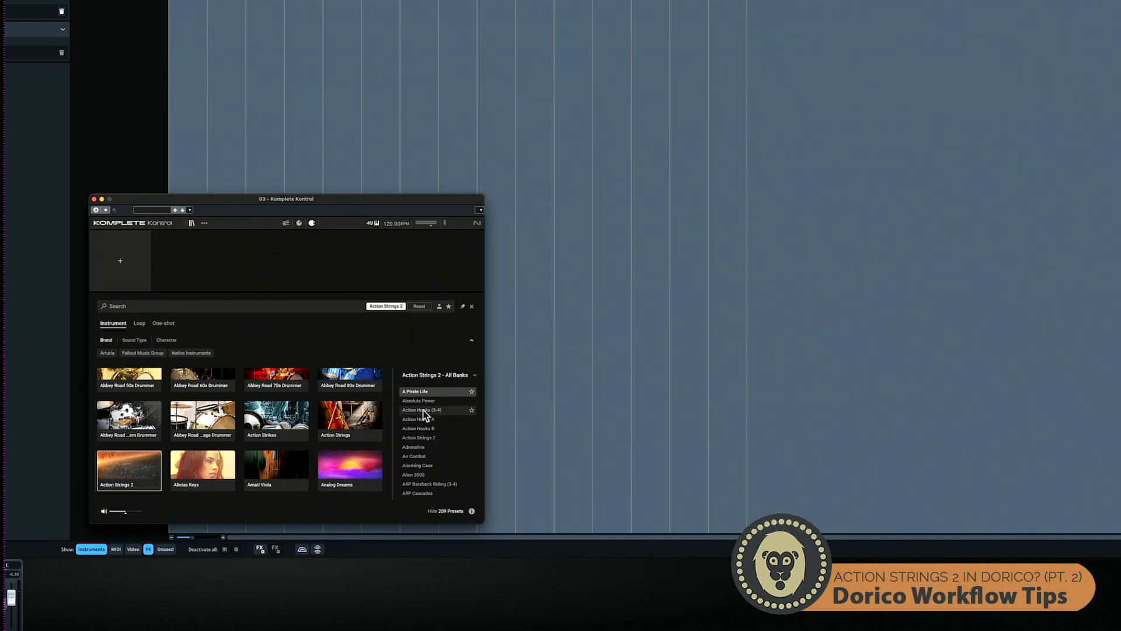
double_click(424, 393)
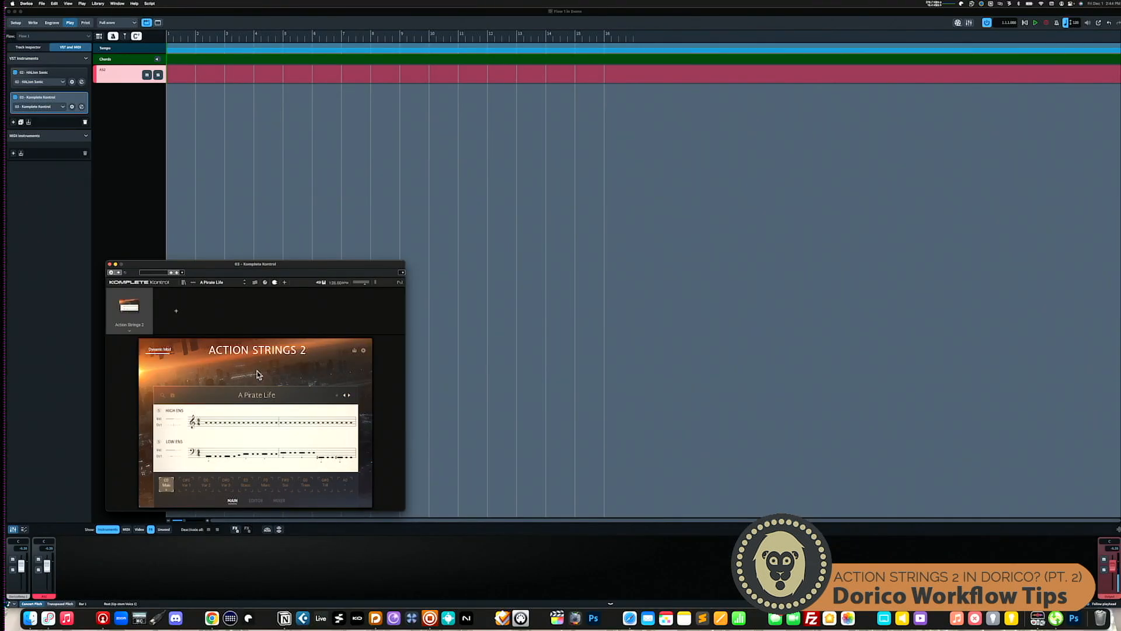
drag(220, 263, 338, 218)
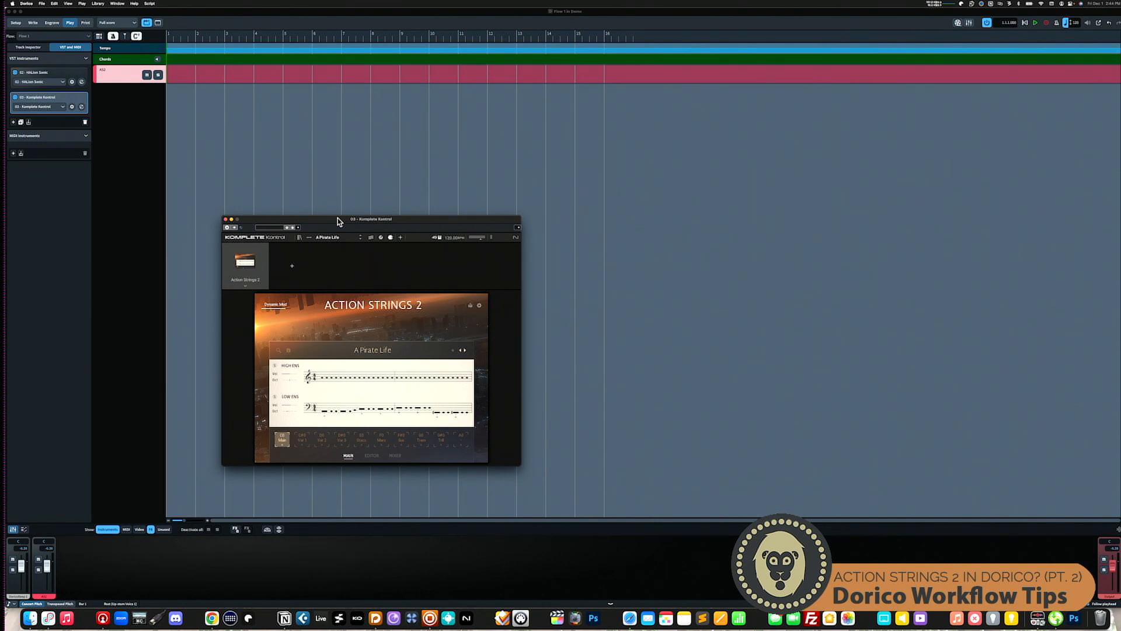
click(226, 220)
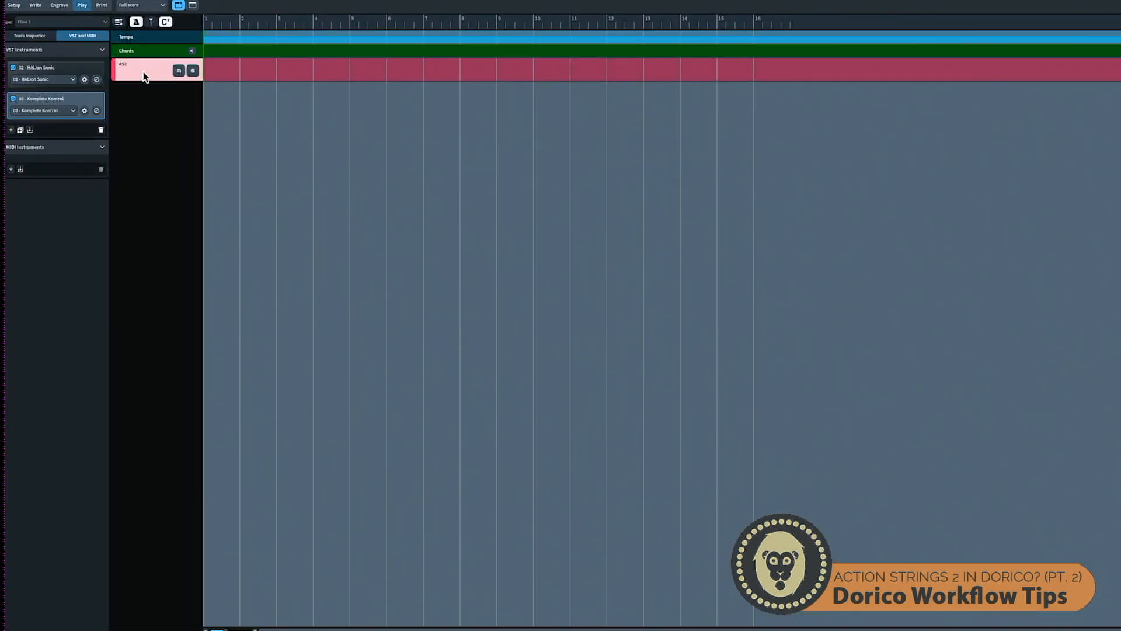
Step: Route the AS2 track to the 03 - Komplete Kontrol instance
click(35, 35)
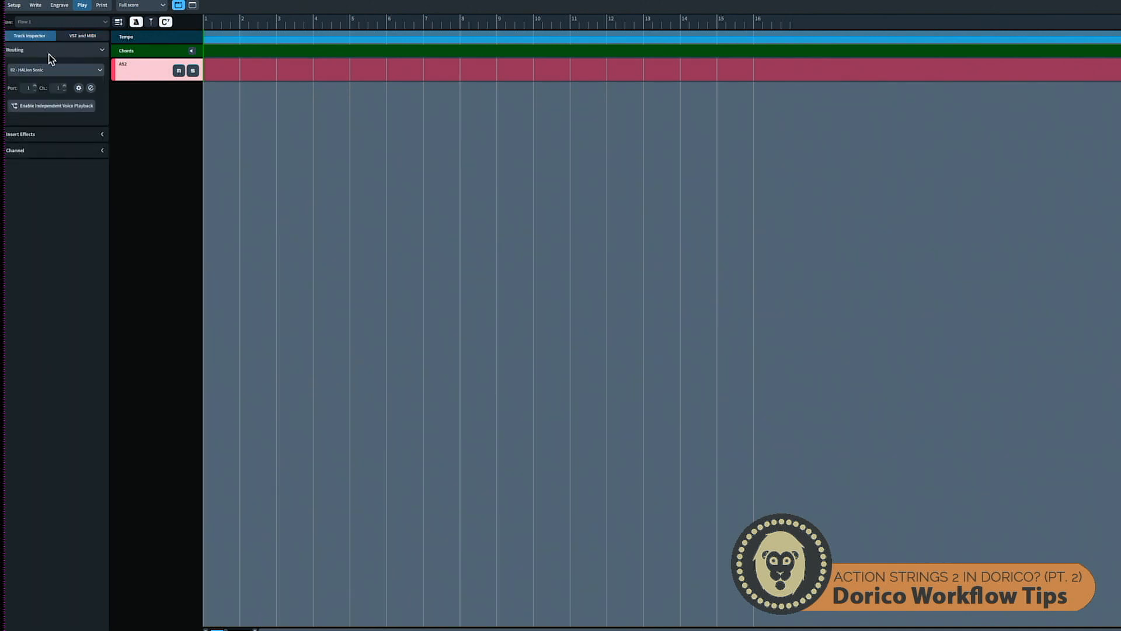
click(54, 70)
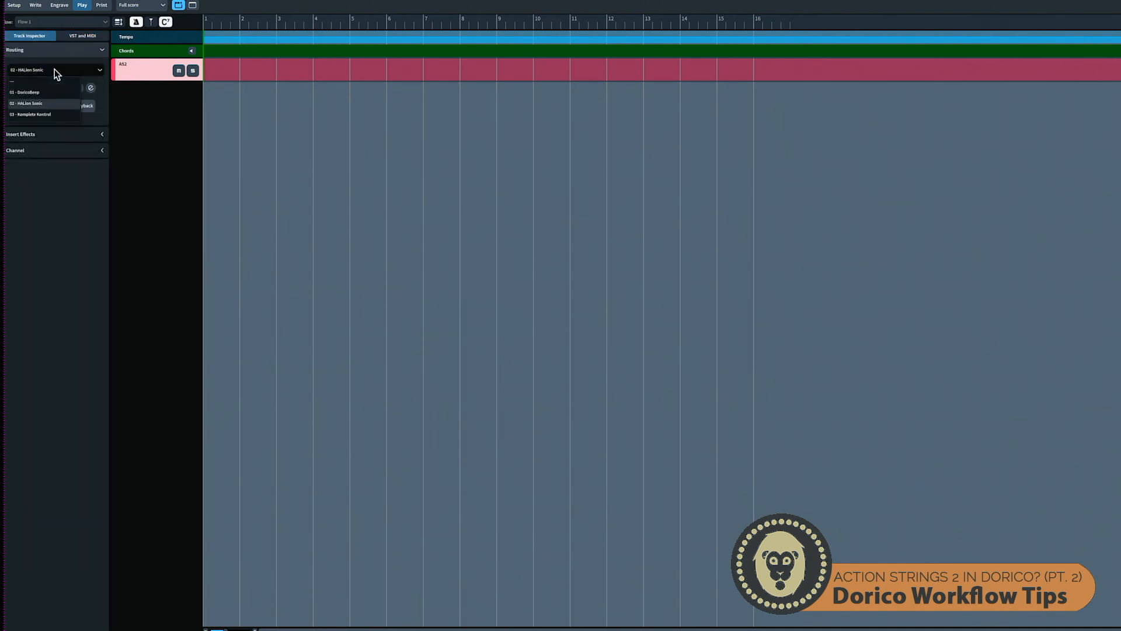
click(45, 114)
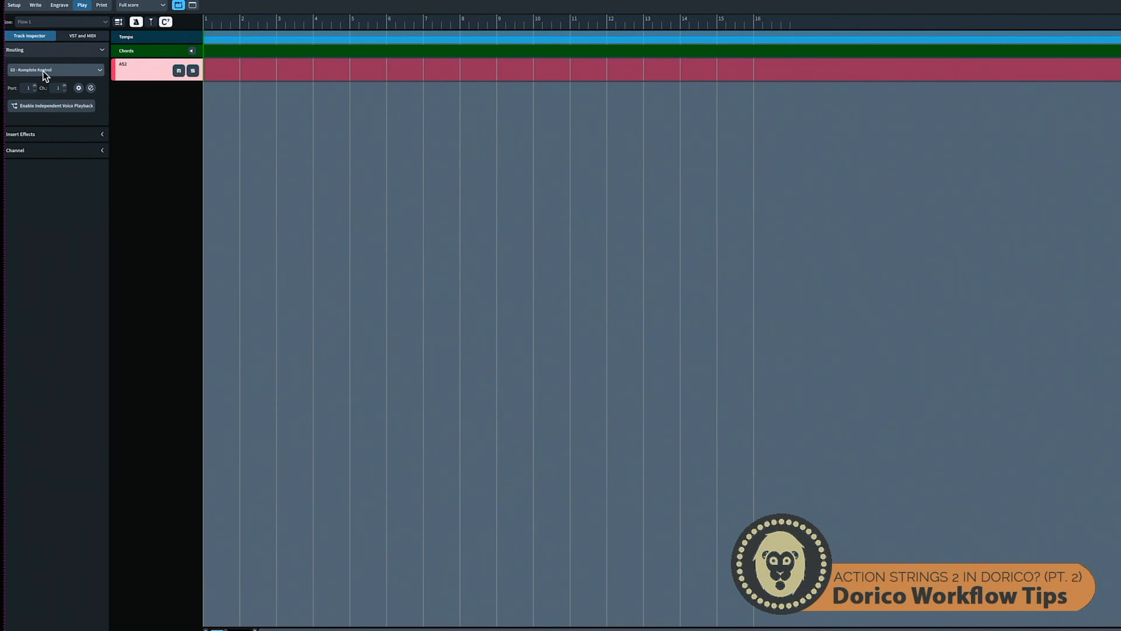
Step: Inspect the patch loaded in the Komplete Kontrol VST instance and close its window
click(82, 36)
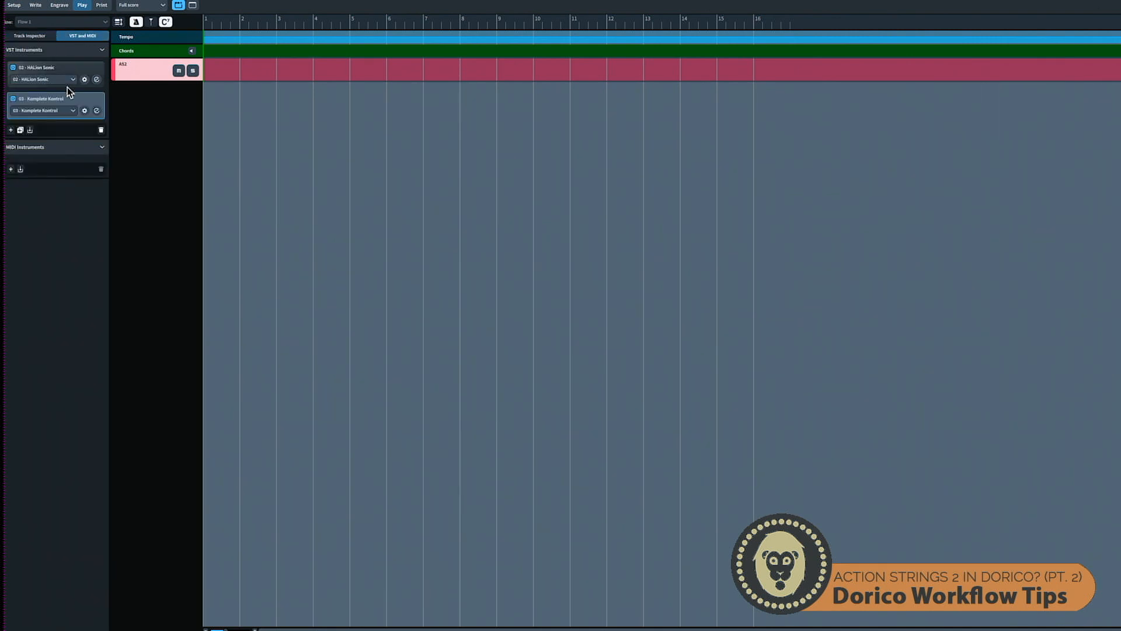
click(96, 111)
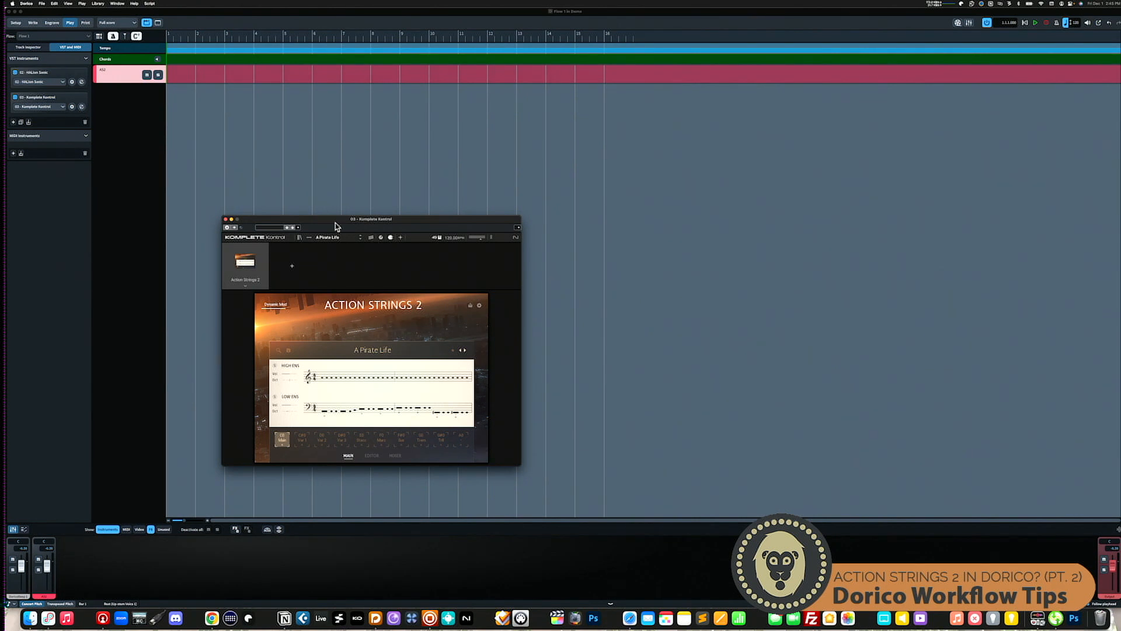
click(226, 219)
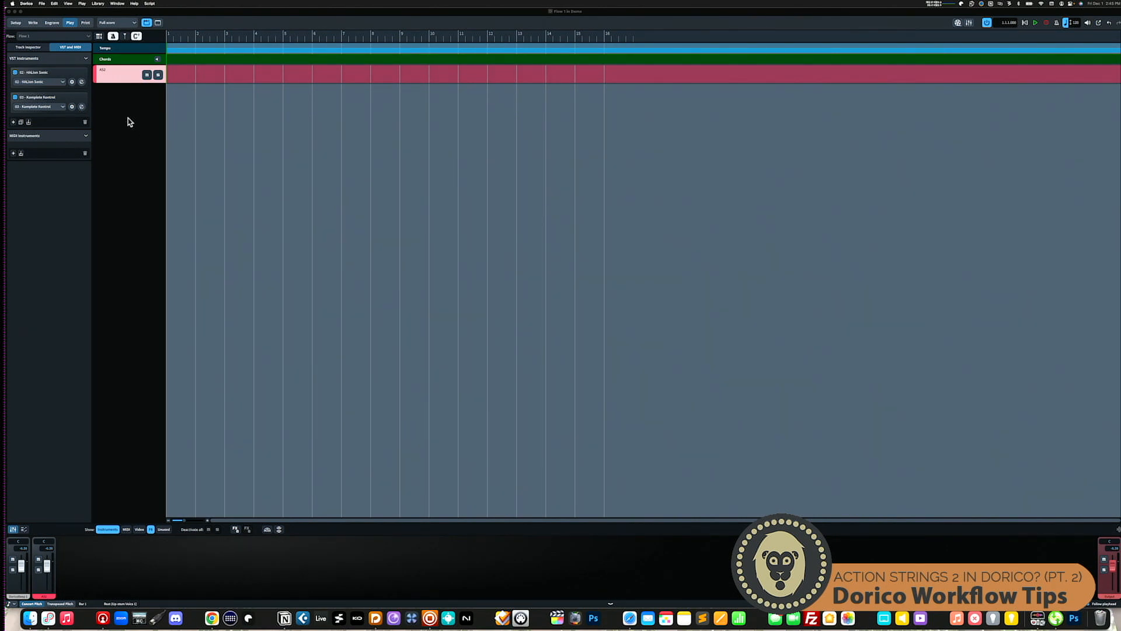
Step: Rename the Komplete Kontrol endpoint to AS2 (Demo) in its Endpoint Setup
click(73, 107)
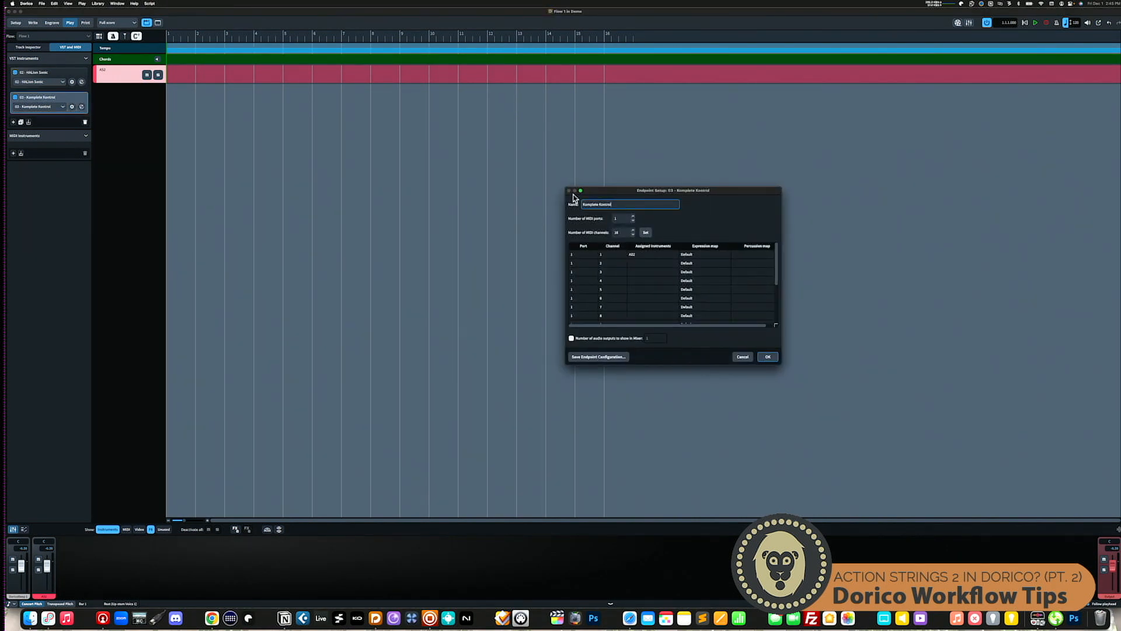
triple_click(621, 206)
text(K)
click(769, 357)
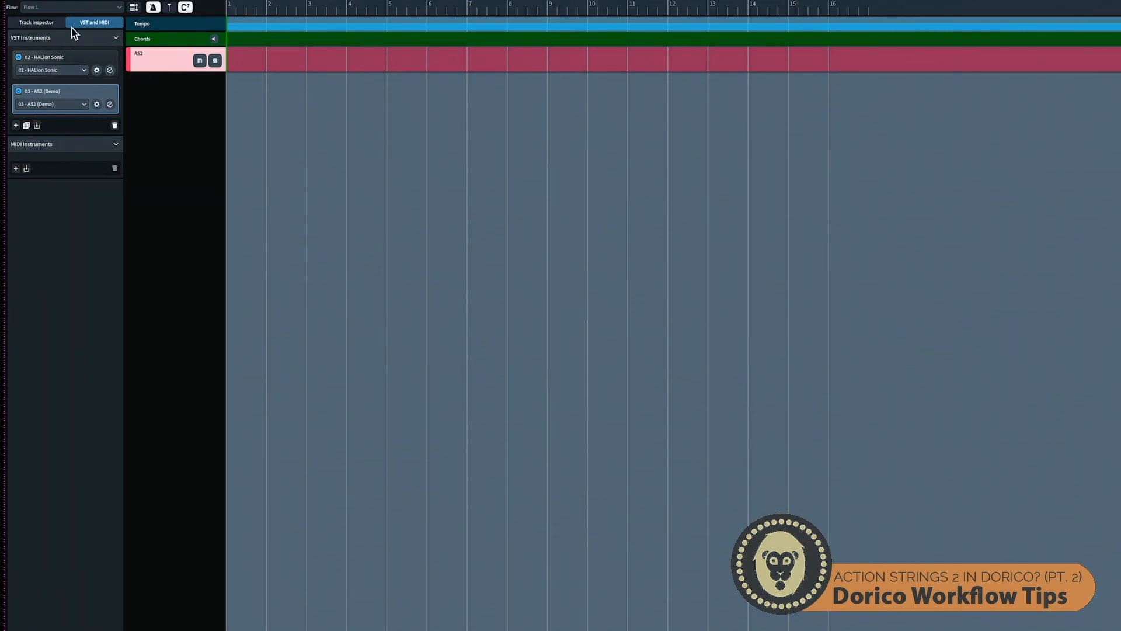
Step: Check the AS2 track's routing and its list of available VST instances
click(44, 24)
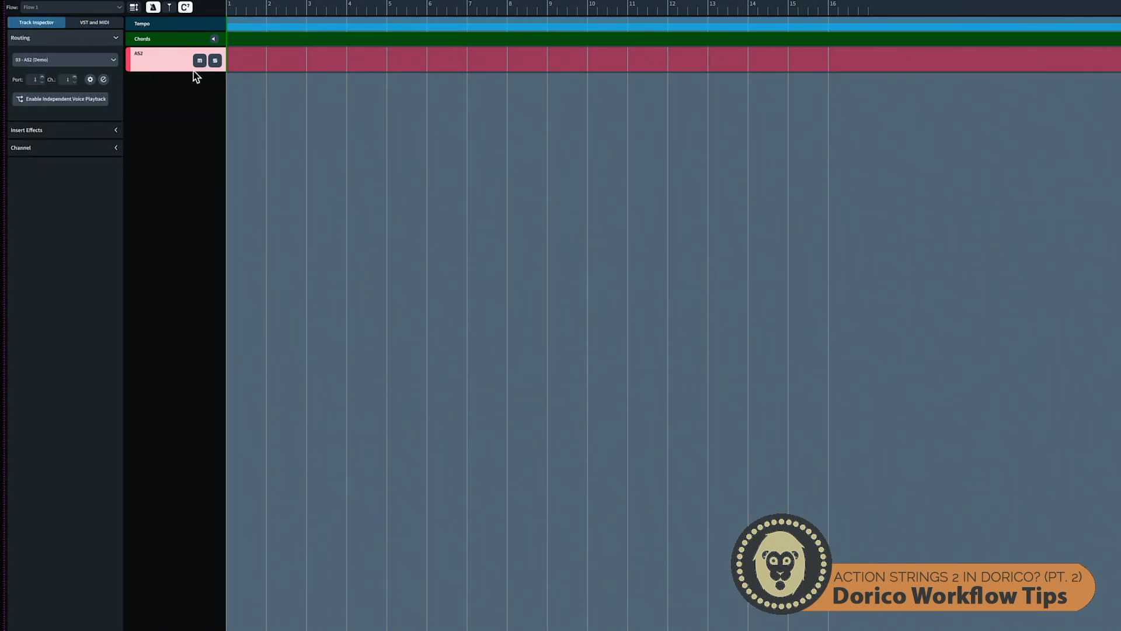
click(88, 60)
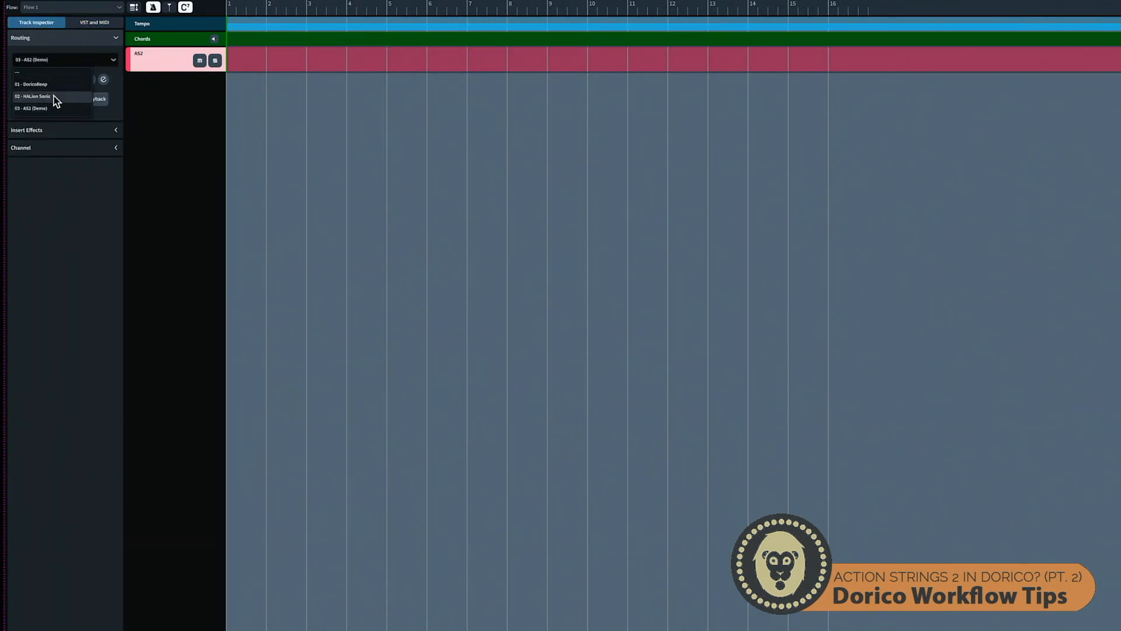
click(159, 111)
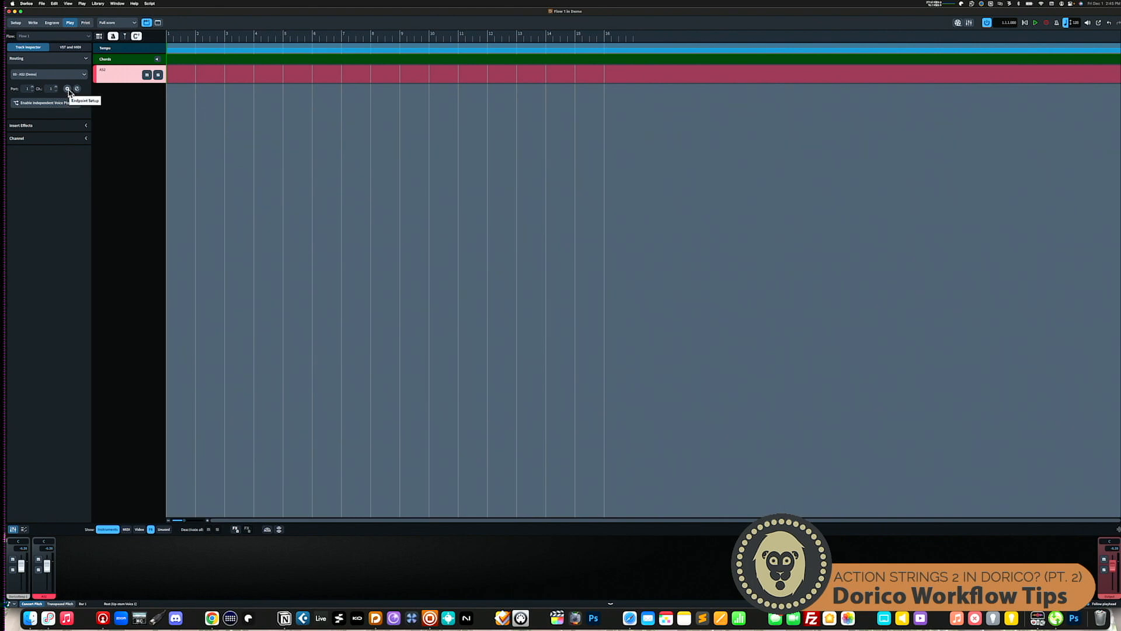
Step: Save the AS2 track's endpoint configuration under the name AS2 (Demo) and close Endpoint Setup
click(67, 88)
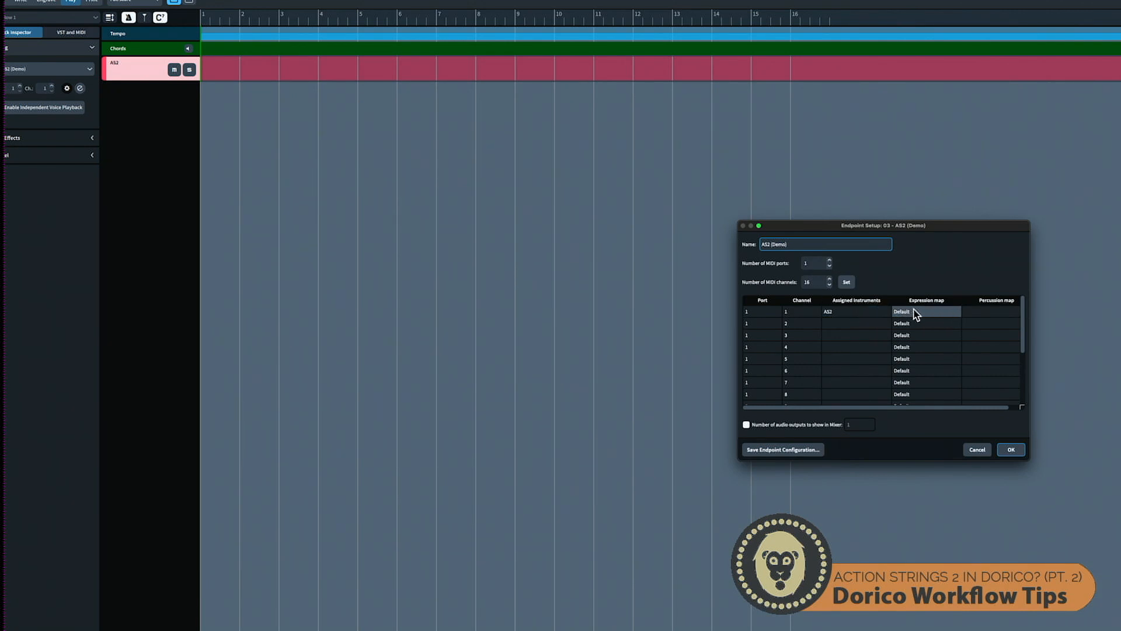
click(787, 450)
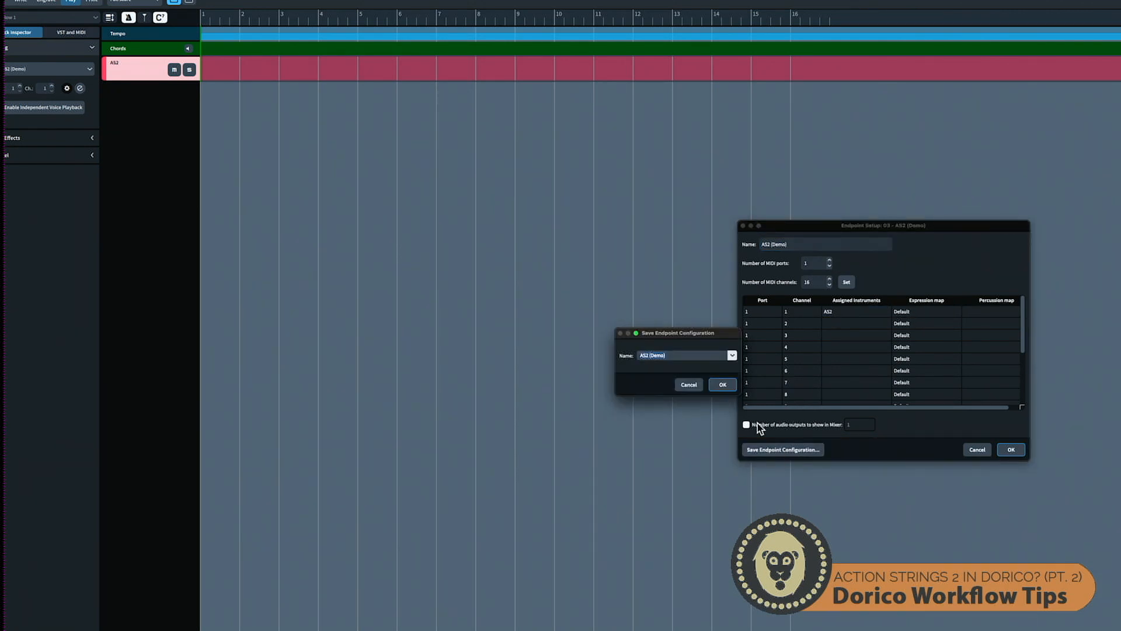
click(721, 386)
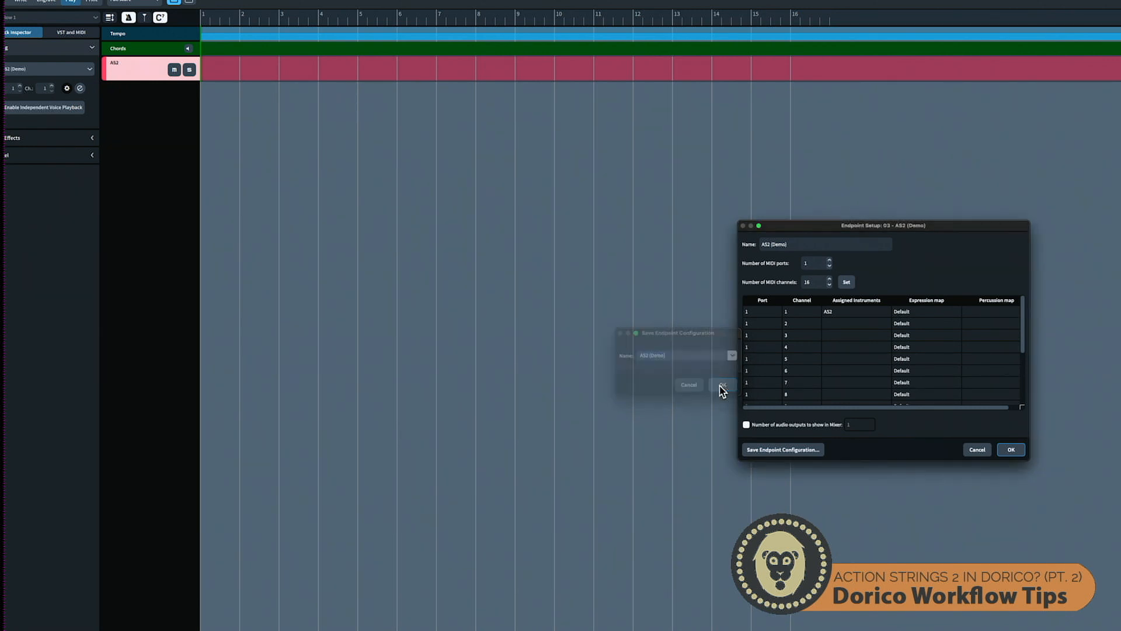
click(1012, 451)
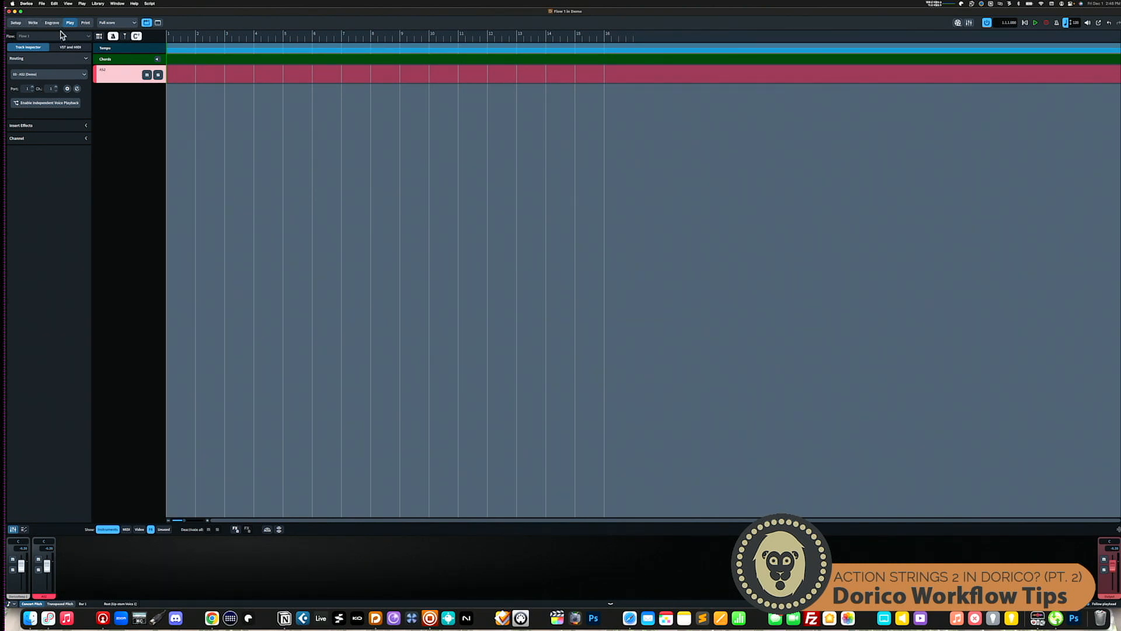
Step: Open the track's Action Strings 2 plug-in, examine the Var 1, Var 2 and Var 3 key-switch phrases, and close the window
click(76, 89)
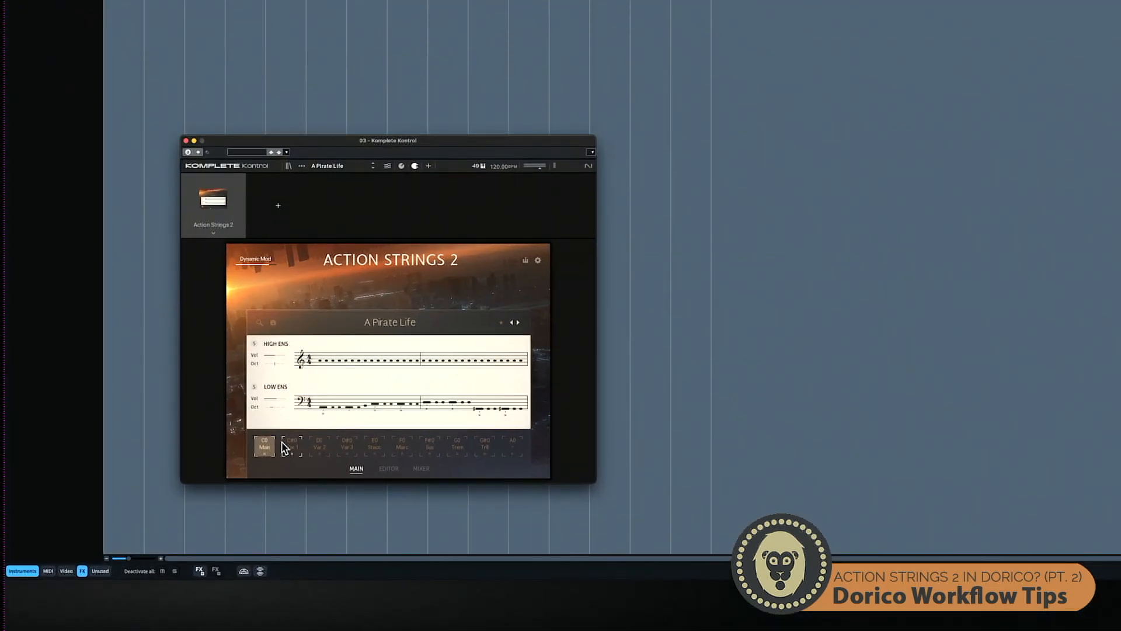
click(293, 449)
click(319, 449)
click(345, 447)
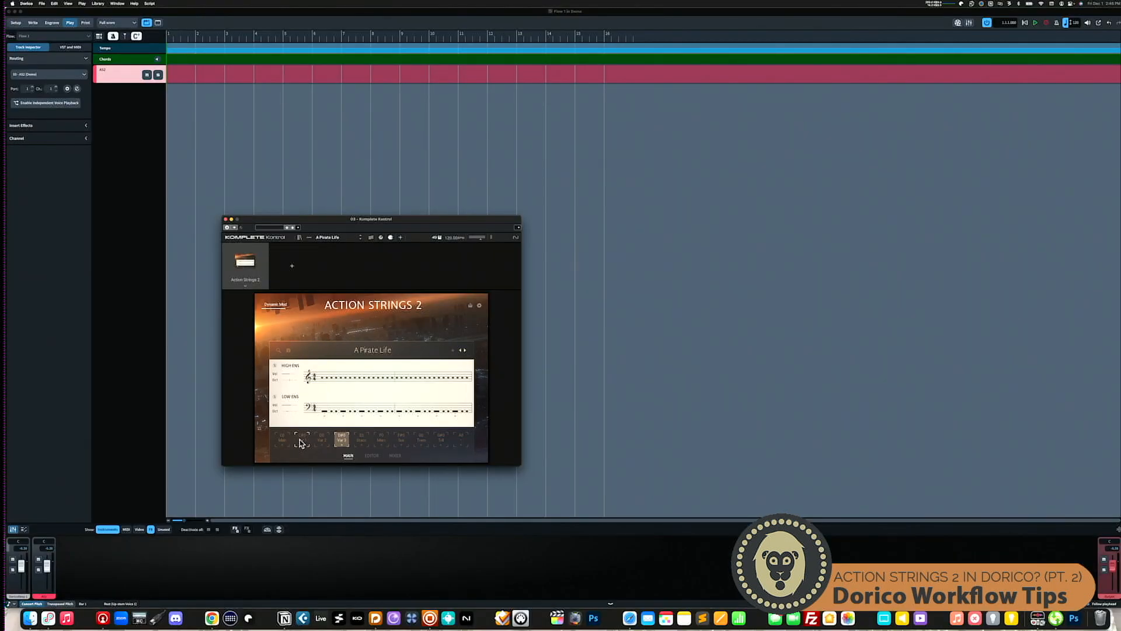
click(225, 220)
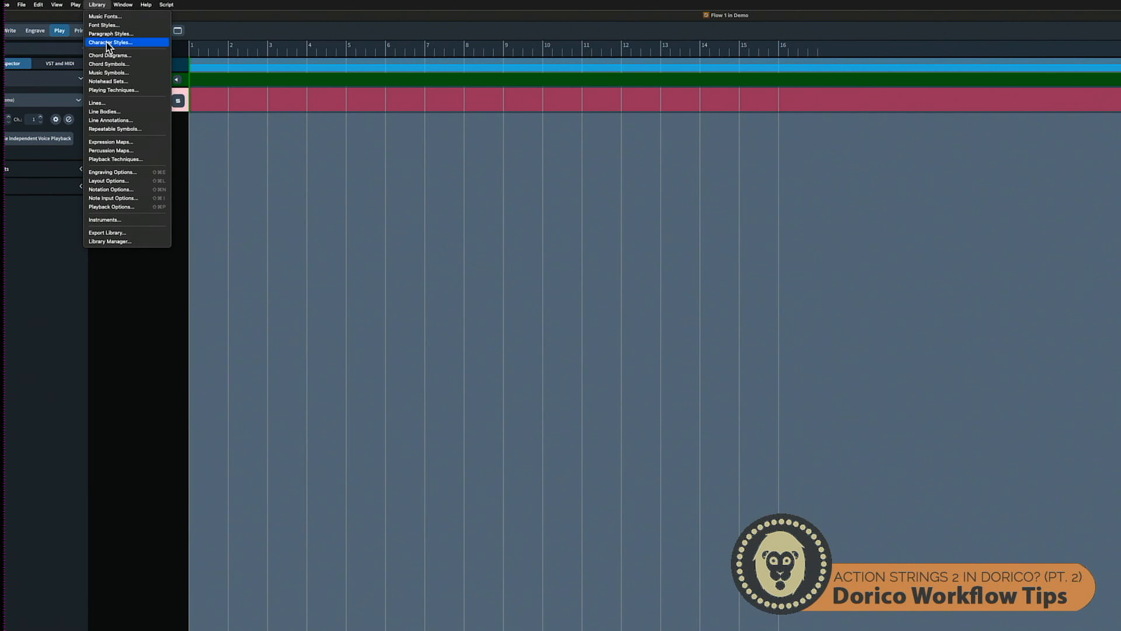
Step: Create a new expression map in the library and name it As2 (Demo)
click(117, 142)
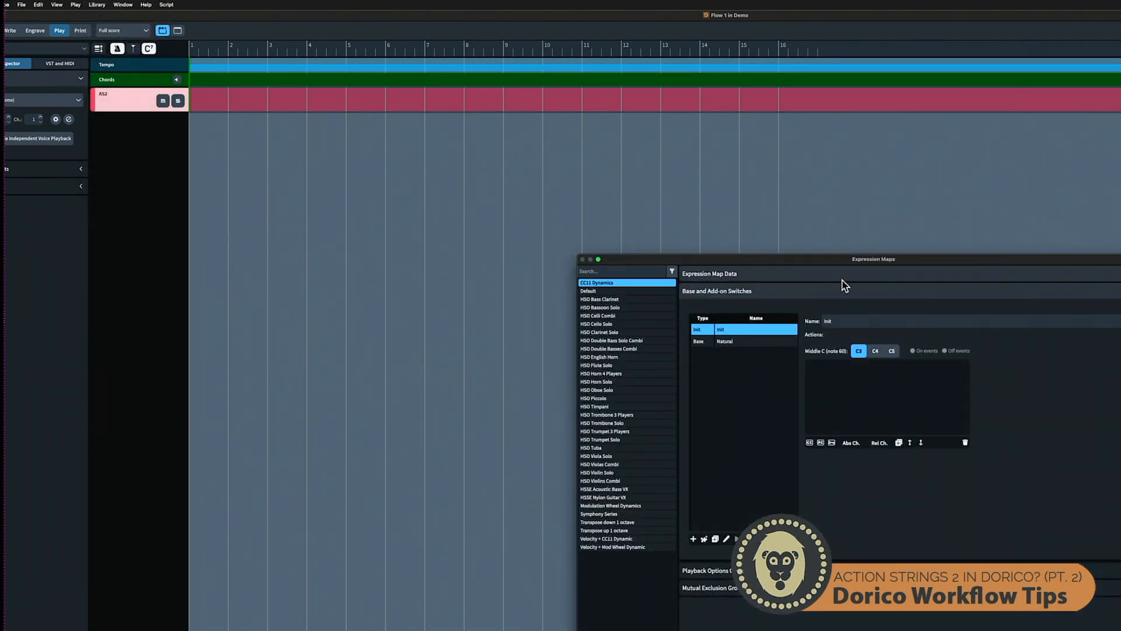
drag(834, 259, 599, 58)
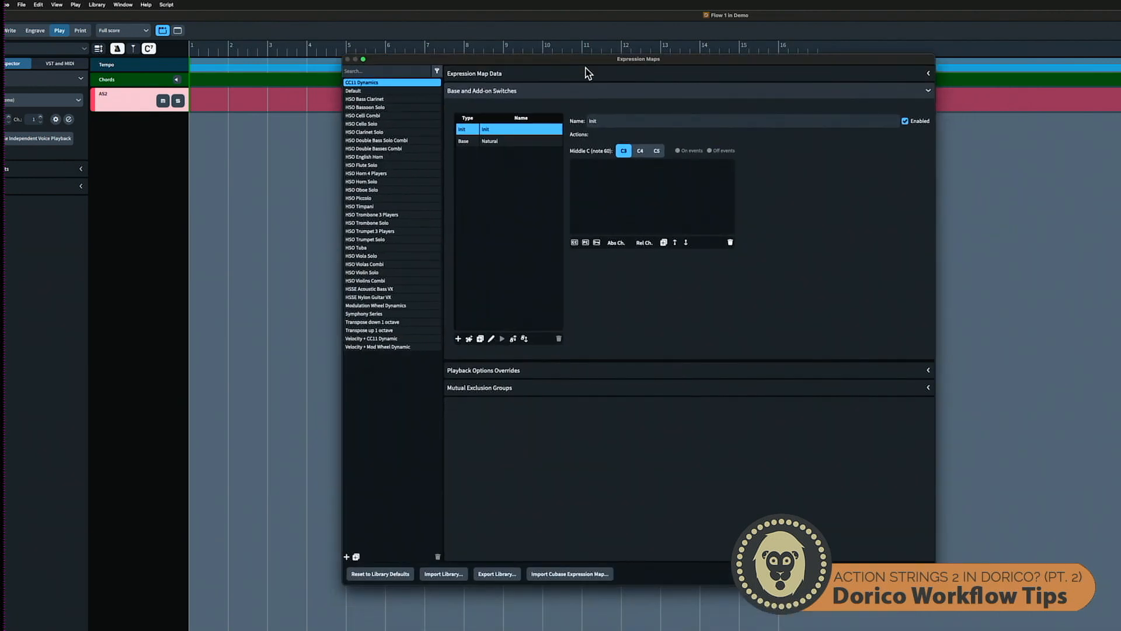
click(347, 557)
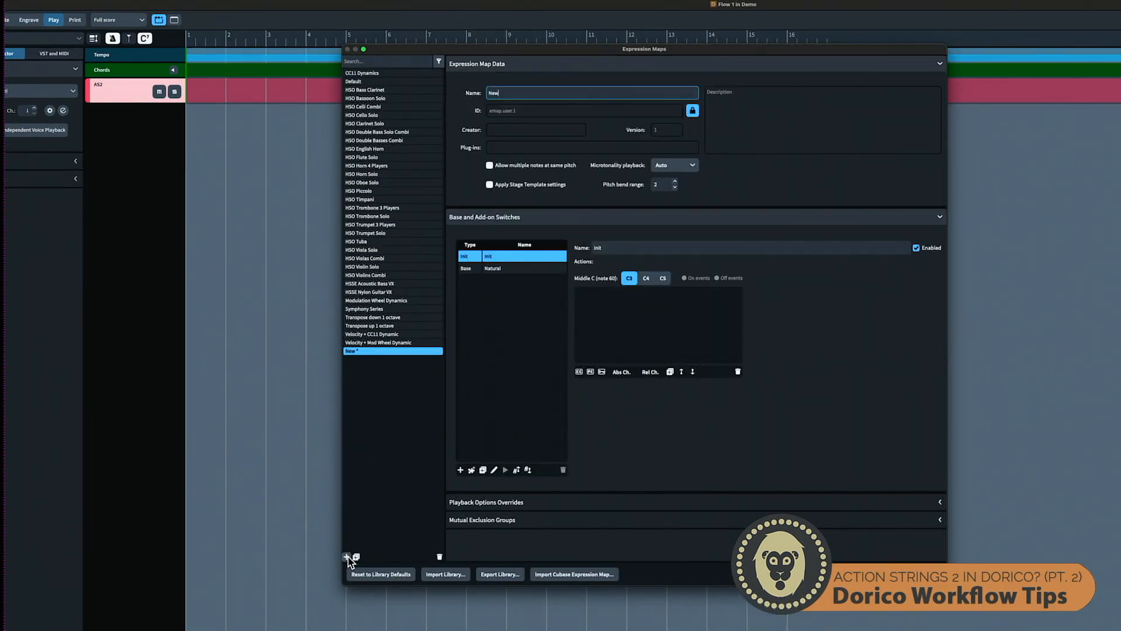
text(N)
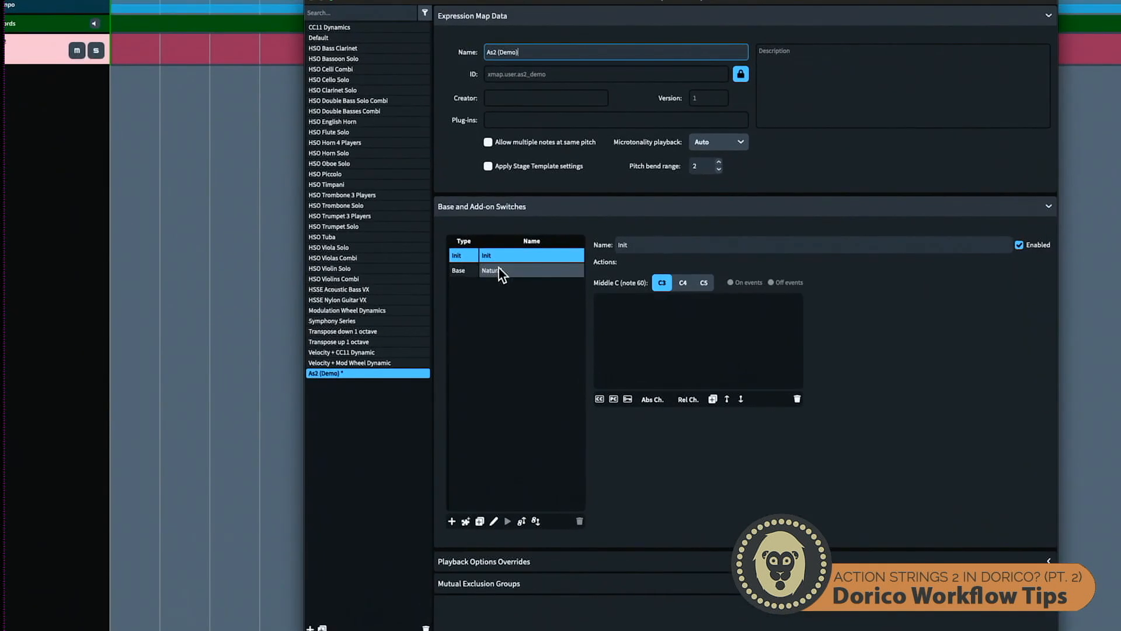
Step: Add a key switch action to the expression map's Init switch, edit its note, and select the Natural base switch
click(496, 258)
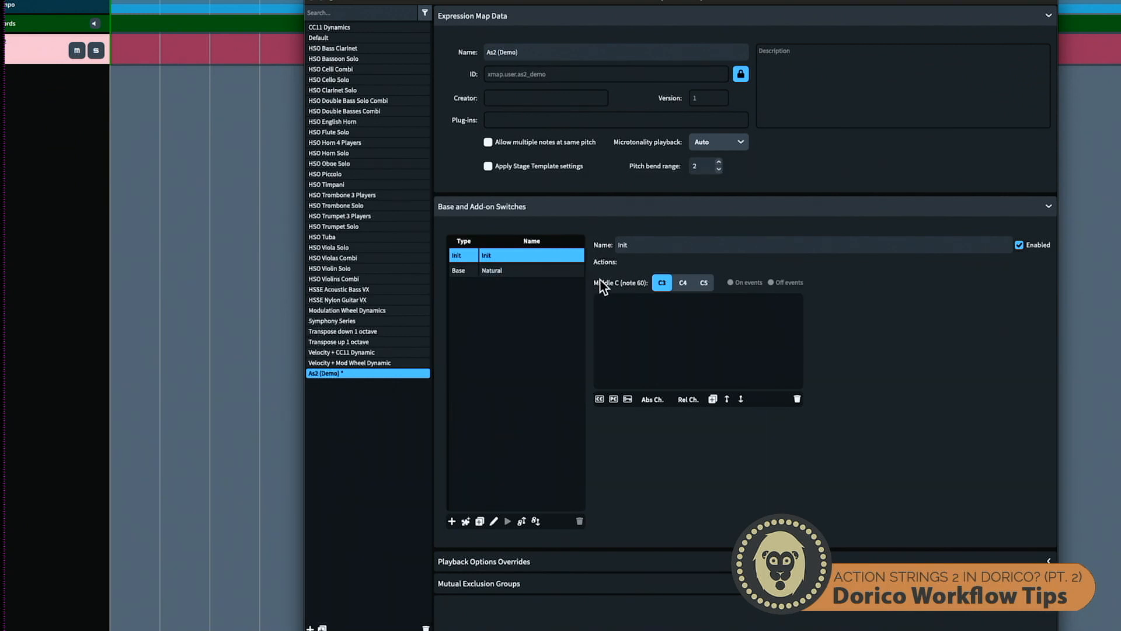
click(629, 398)
click(671, 301)
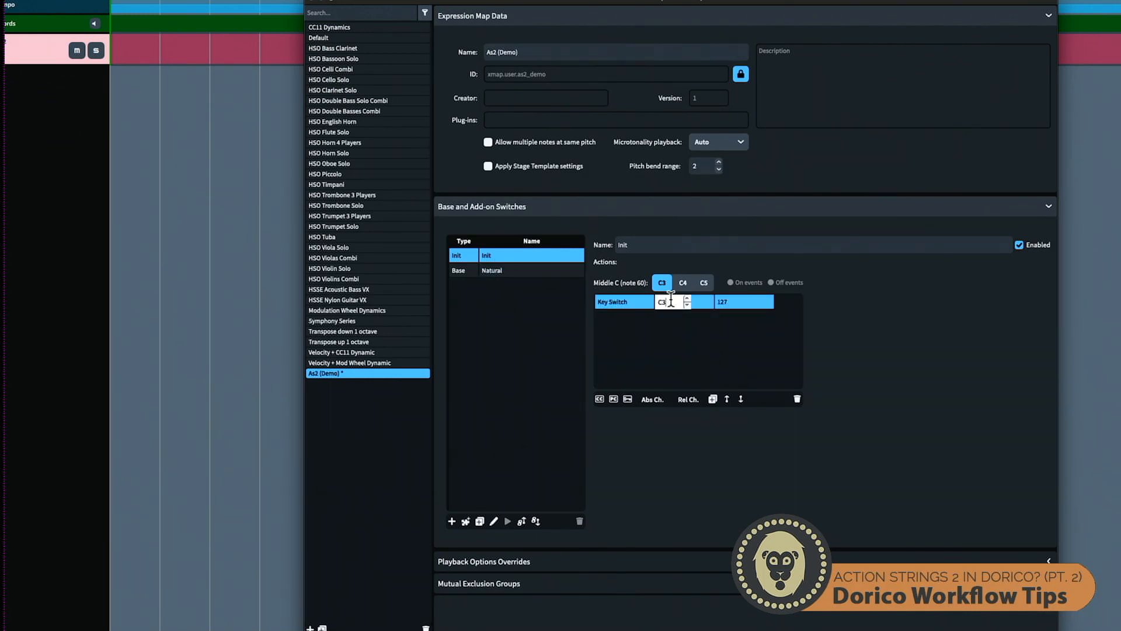
key(BackSpace)
key(Return)
click(550, 271)
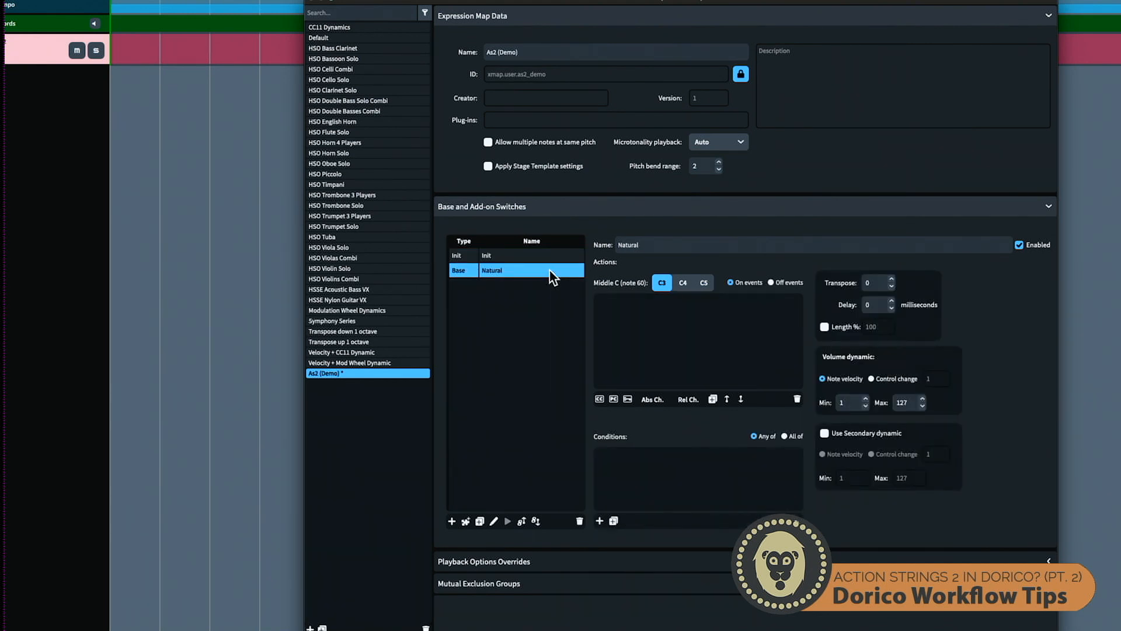
Step: Add a key switch action to the Natural base switch, edit its note, and save the expression map
click(626, 400)
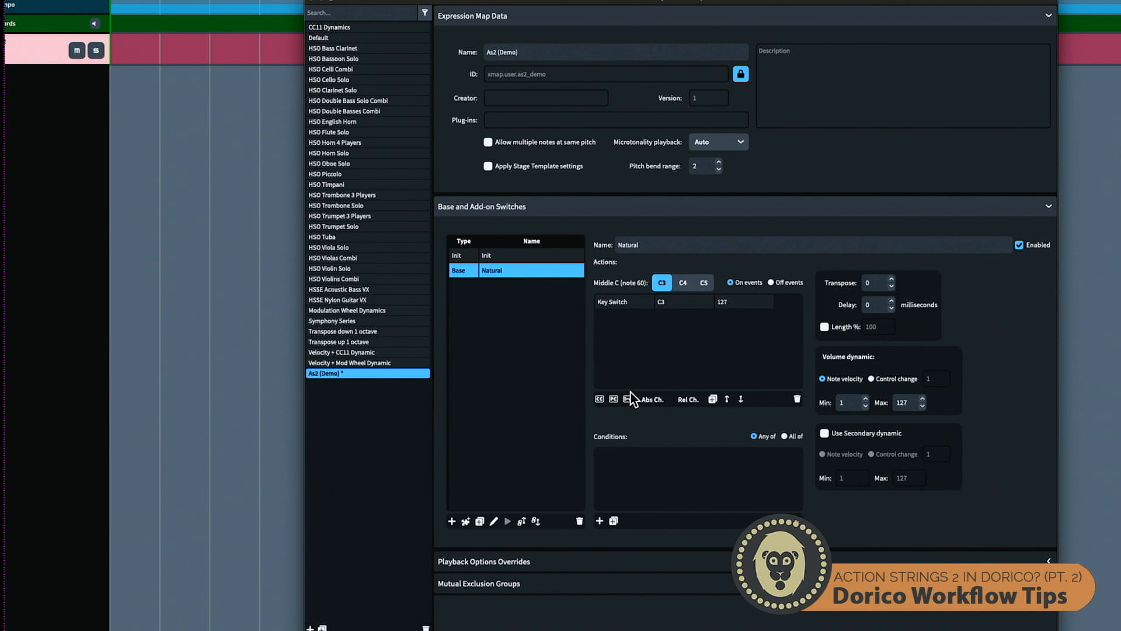
double_click(675, 302)
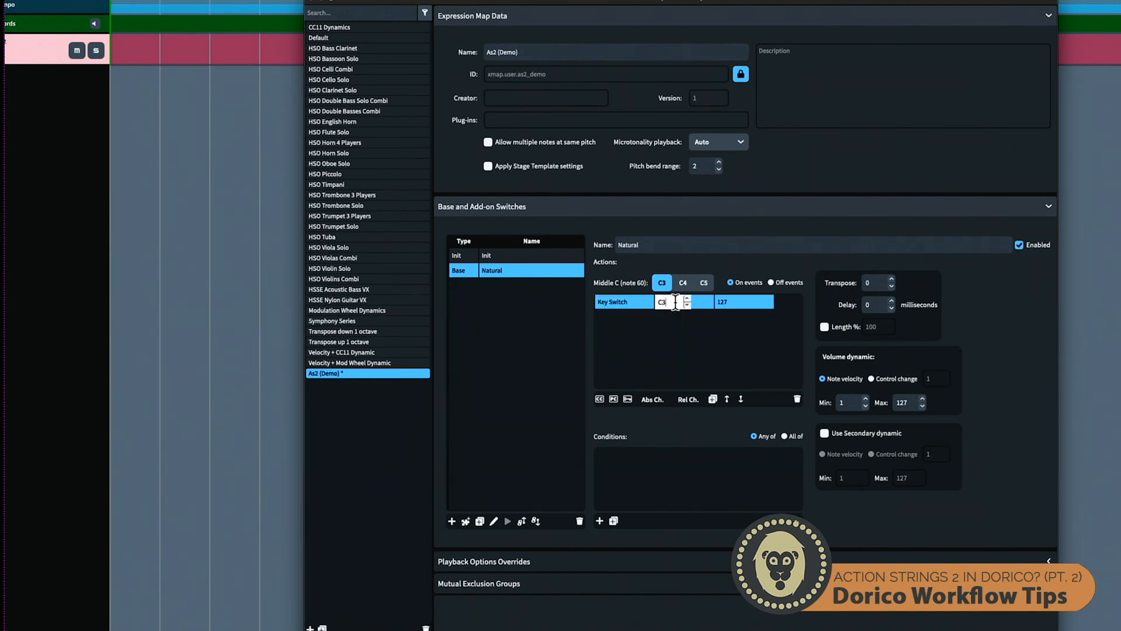
key(BackSpace)
key(Return)
click(534, 359)
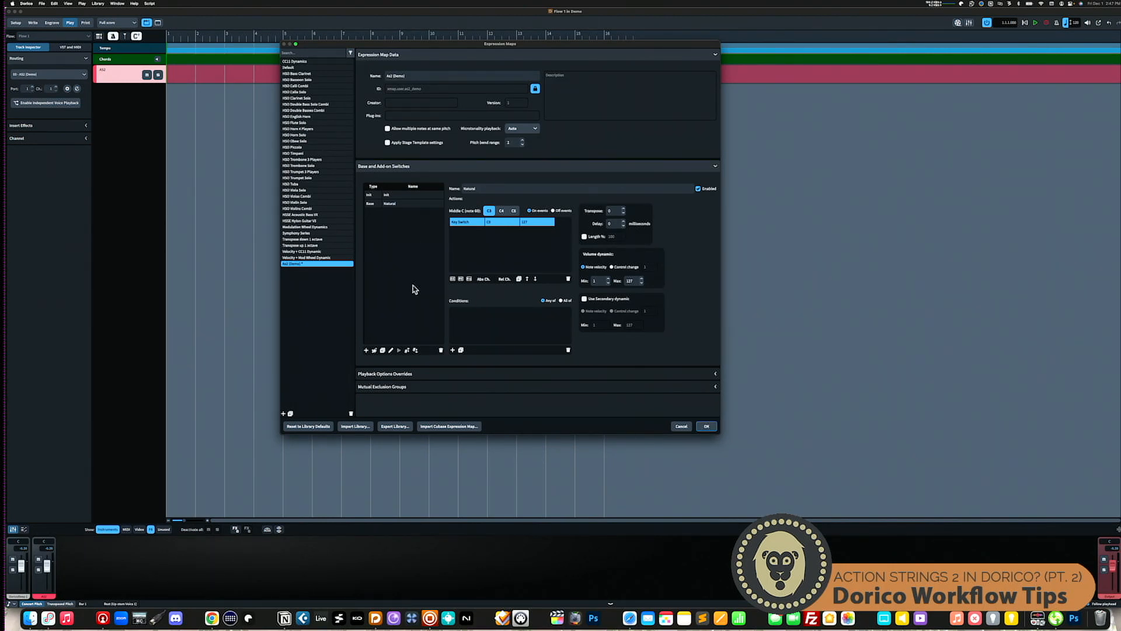
click(706, 427)
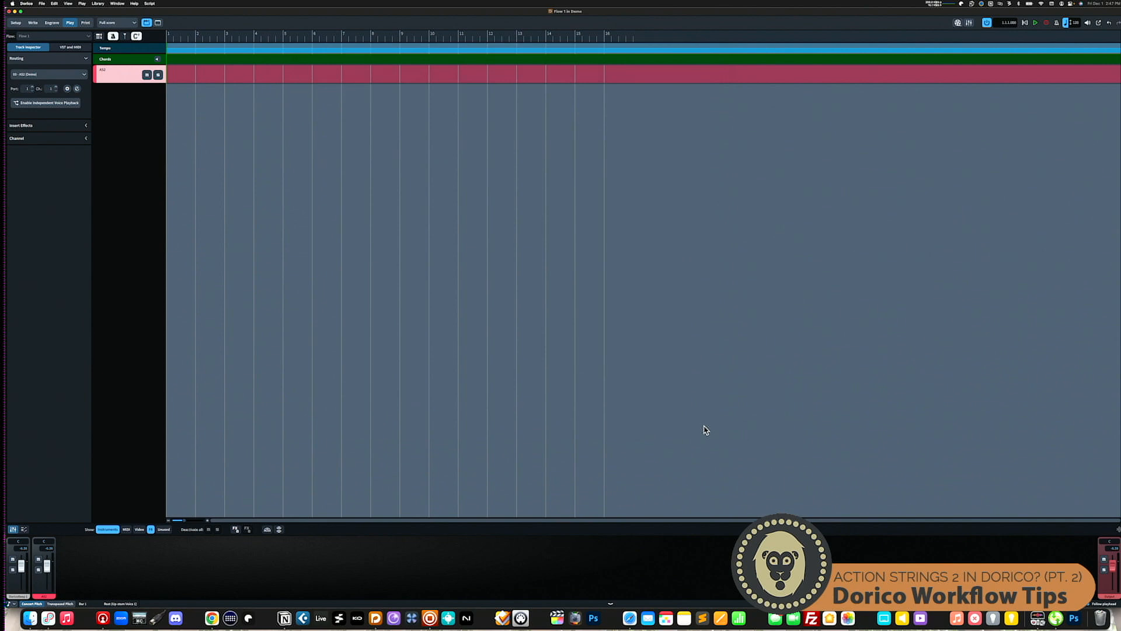
Step: Create a Common playing technique named AS2 Main with the text AS2 Main and save it
click(99, 3)
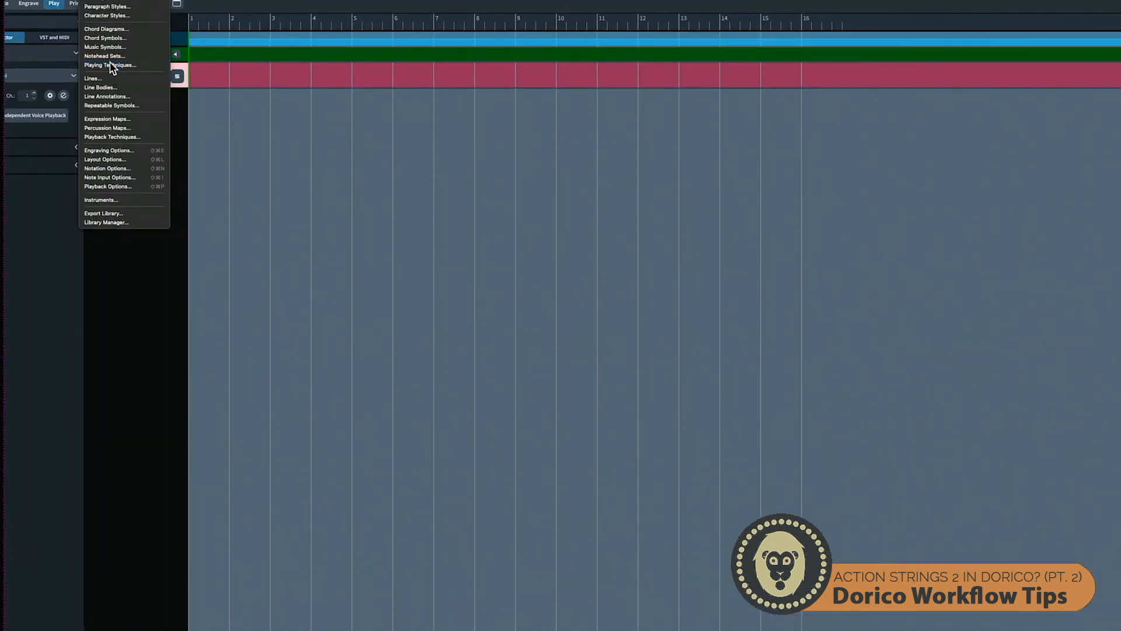
click(111, 65)
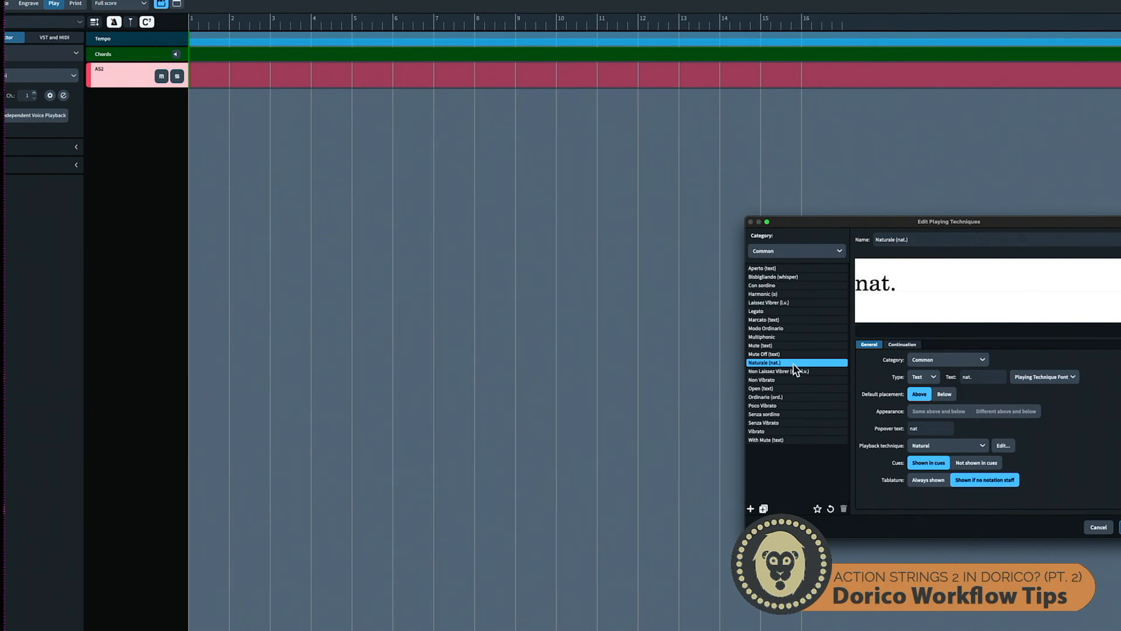
click(750, 508)
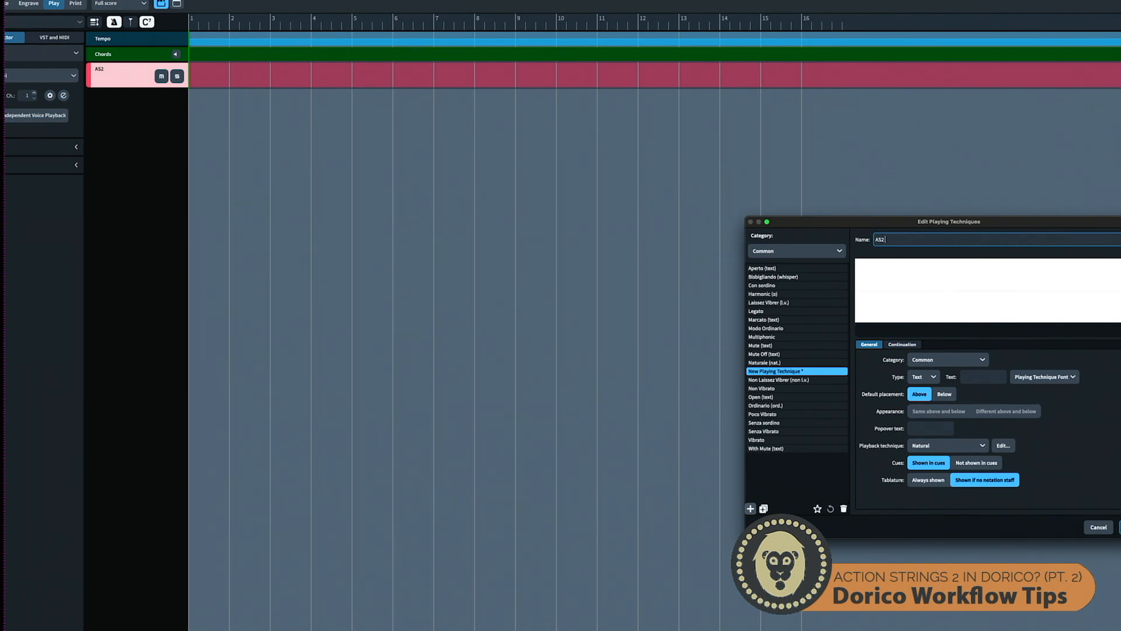
click(989, 377)
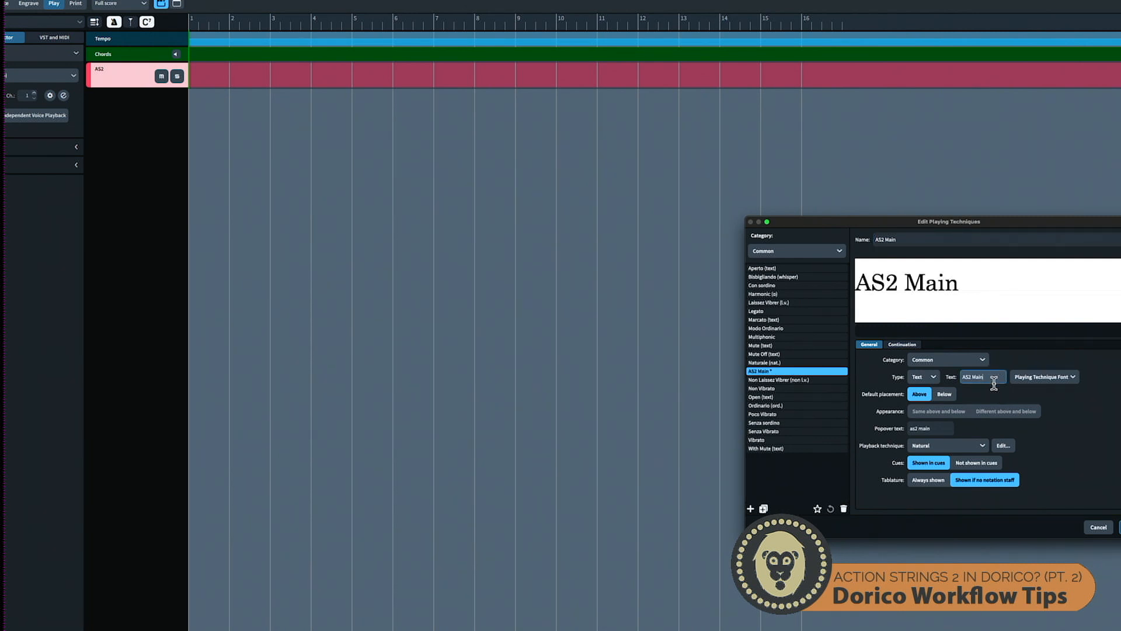
click(955, 442)
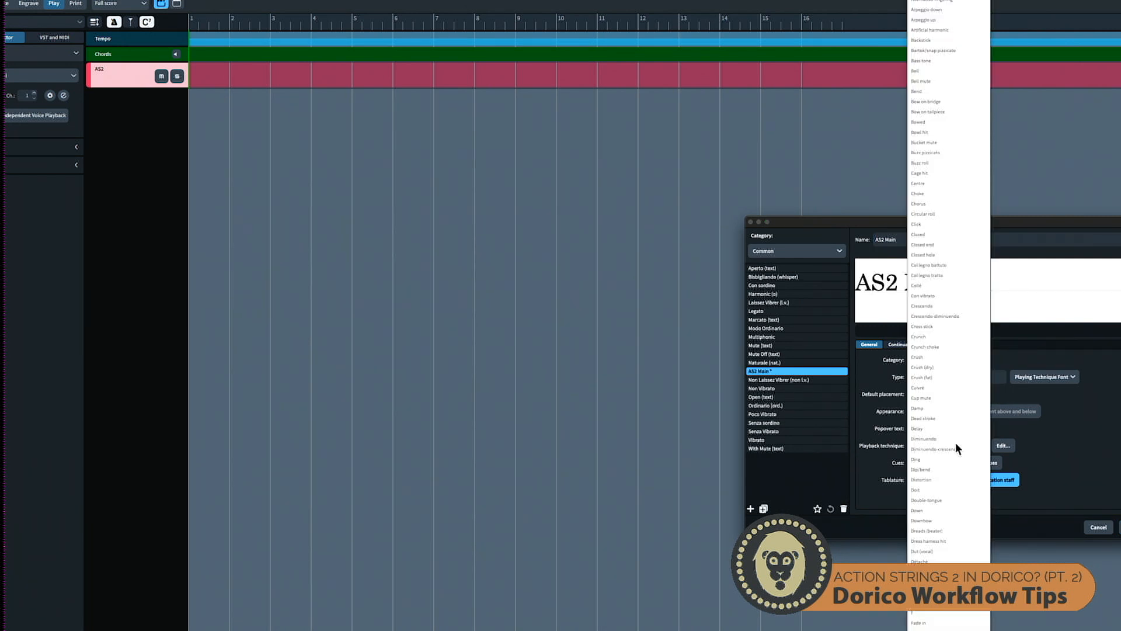
click(1093, 428)
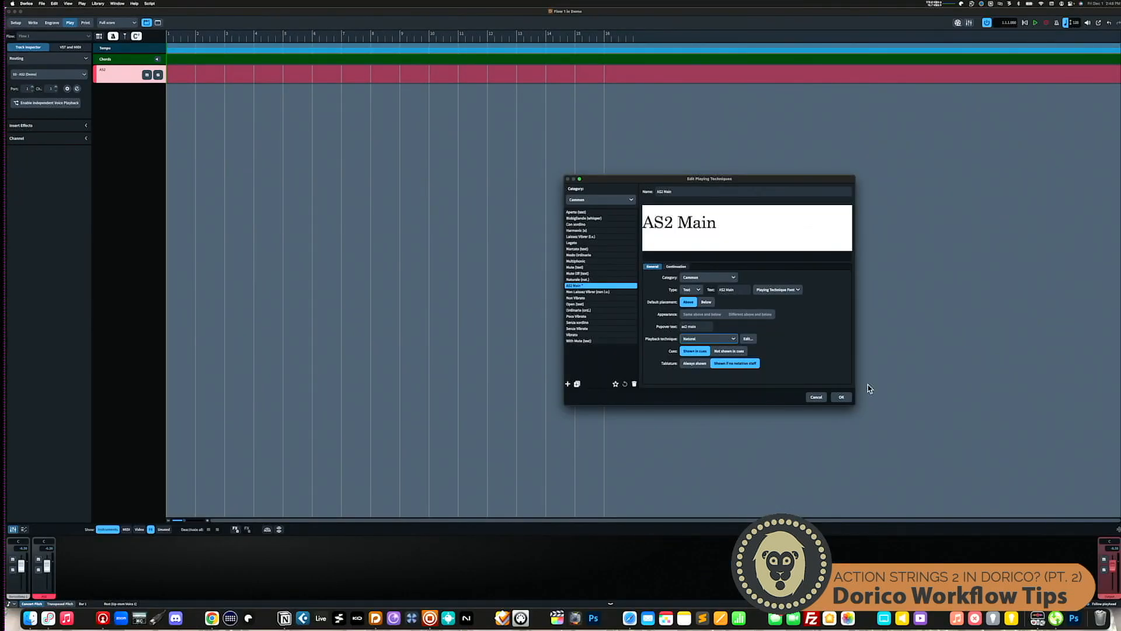
click(841, 397)
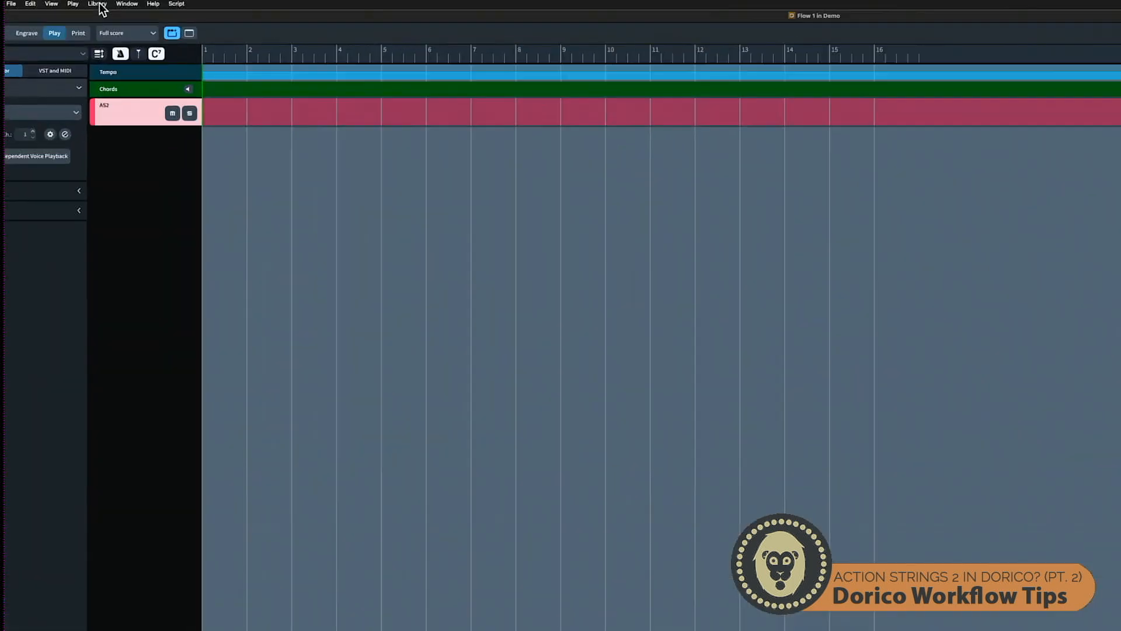
Step: Create a playback technique named As2 Main in the Techniques category, with articulation type Direction, and save it
click(98, 4)
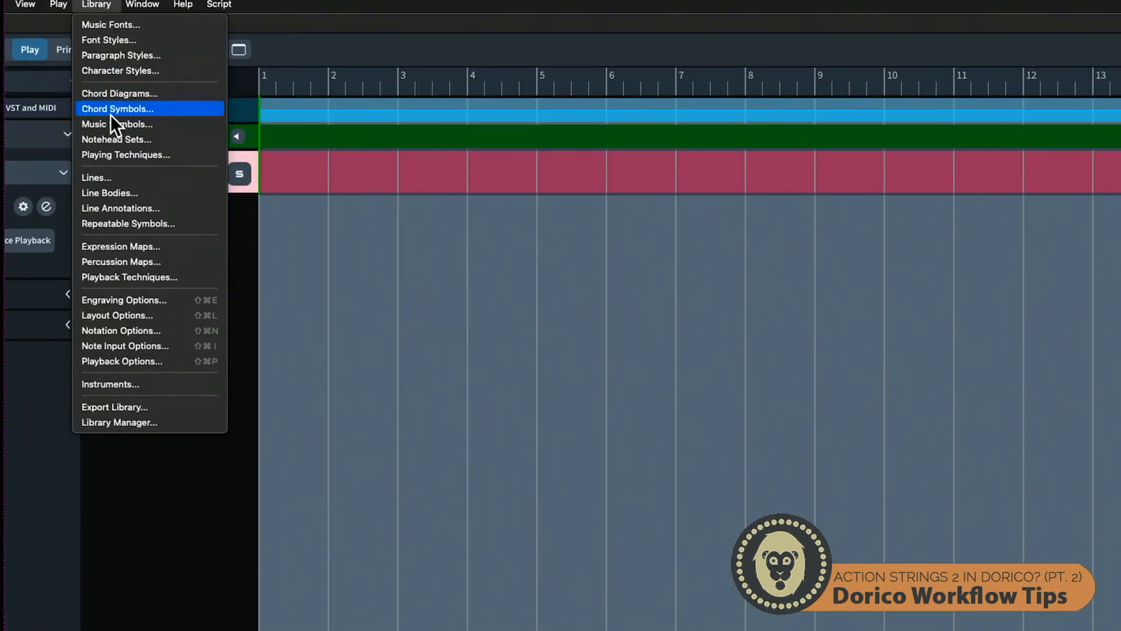
click(117, 277)
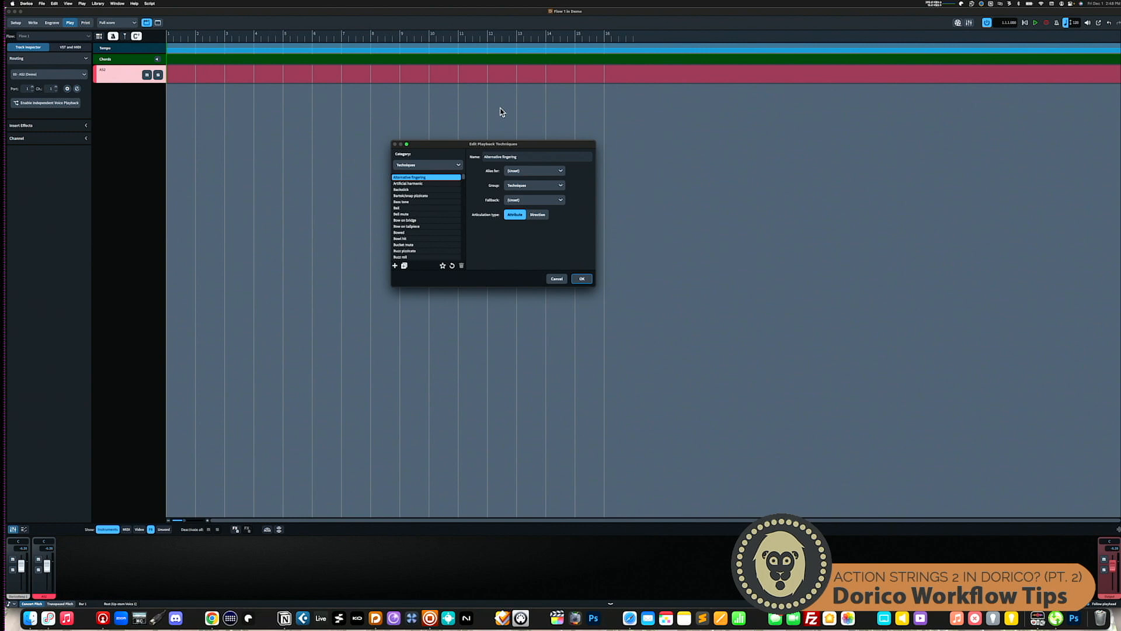
drag(514, 149, 524, 163)
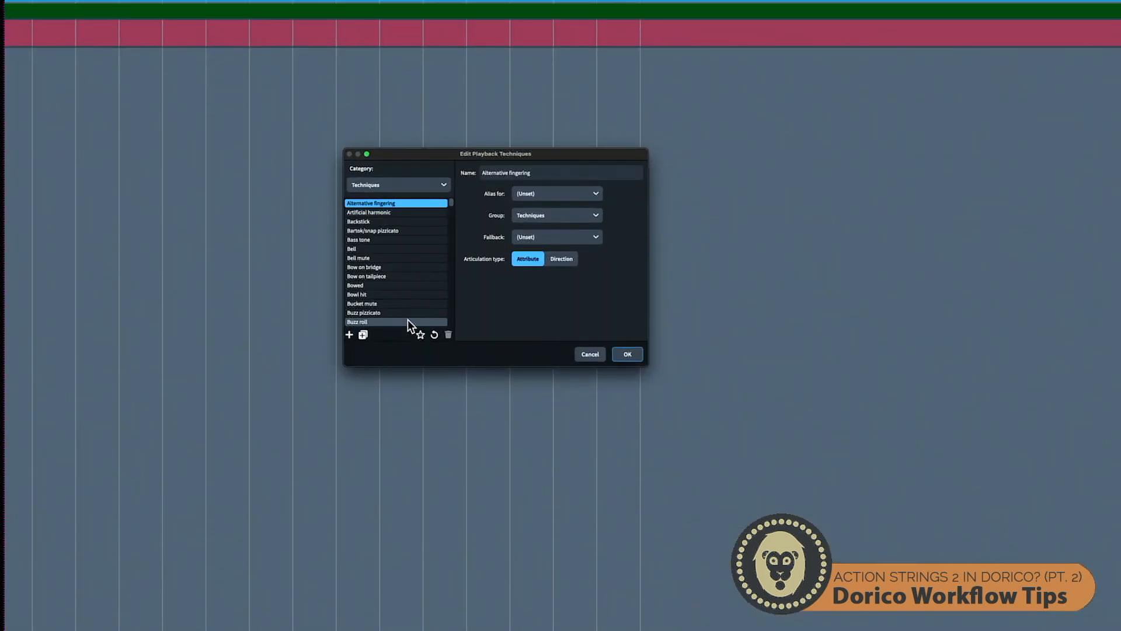
click(349, 334)
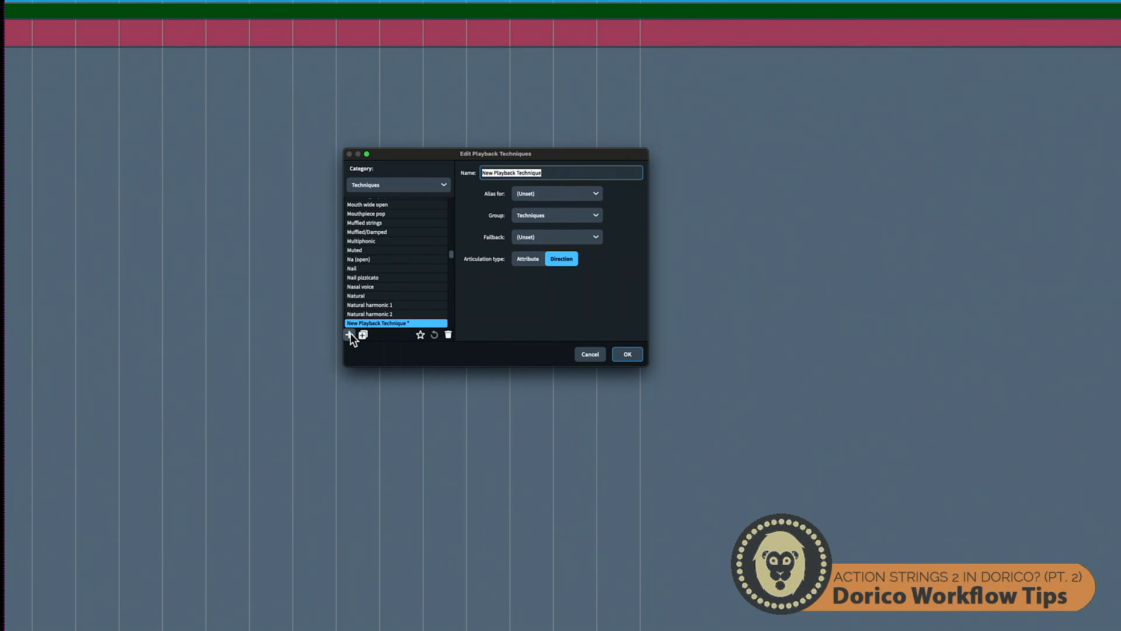
text(As2 Main)
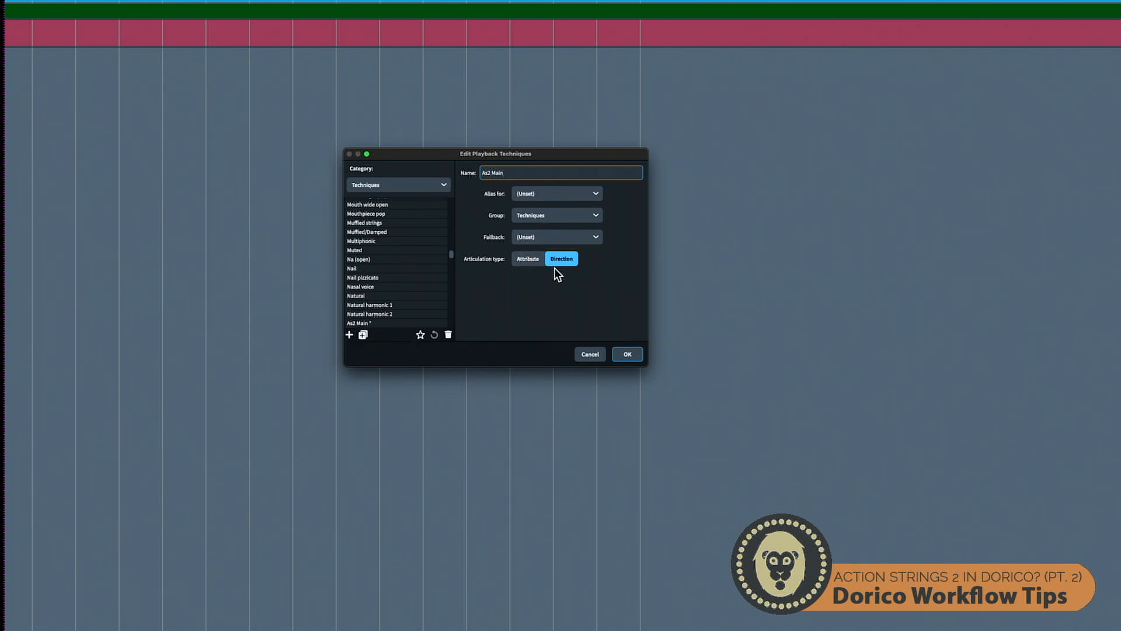
click(624, 354)
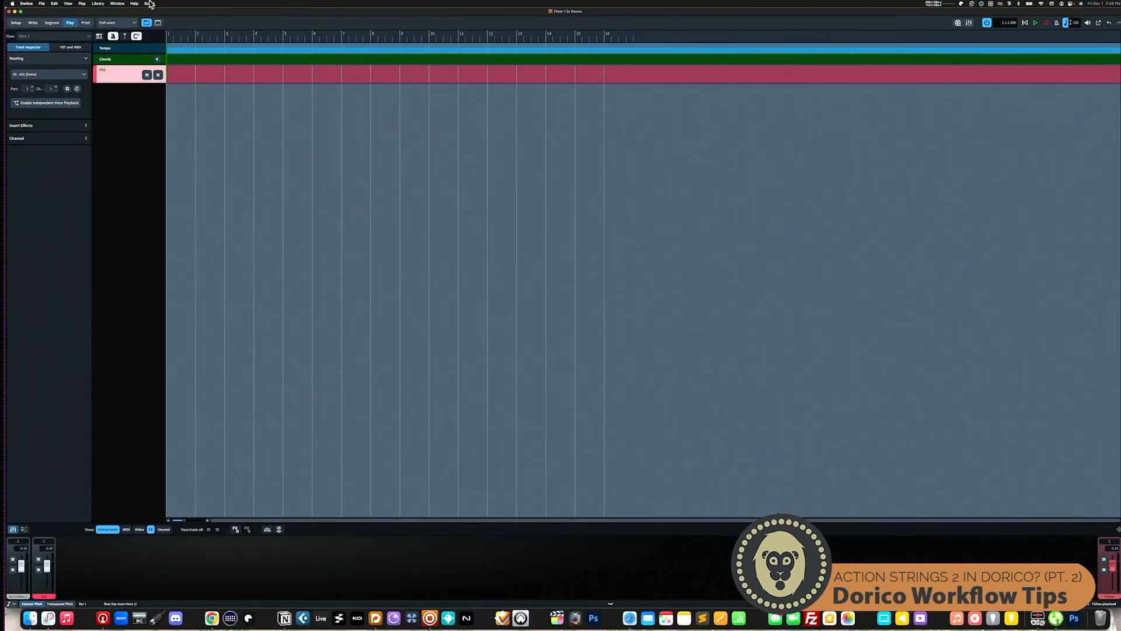
Step: Duplicate the As2 Main playback technique, rename the copy As2 V1, and save it
click(97, 5)
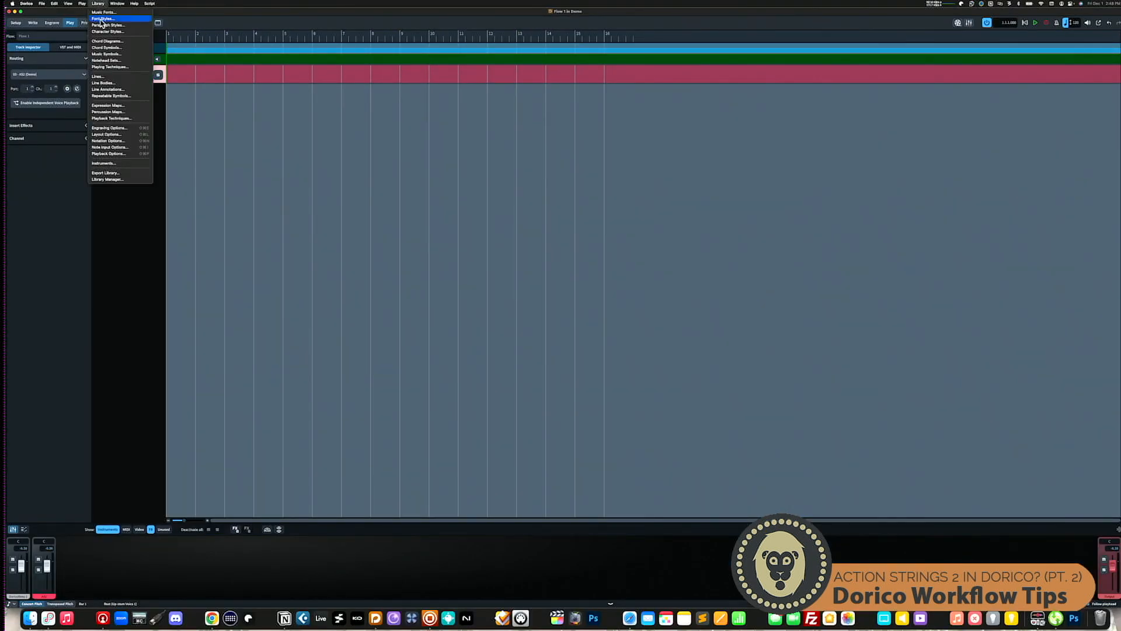
click(112, 118)
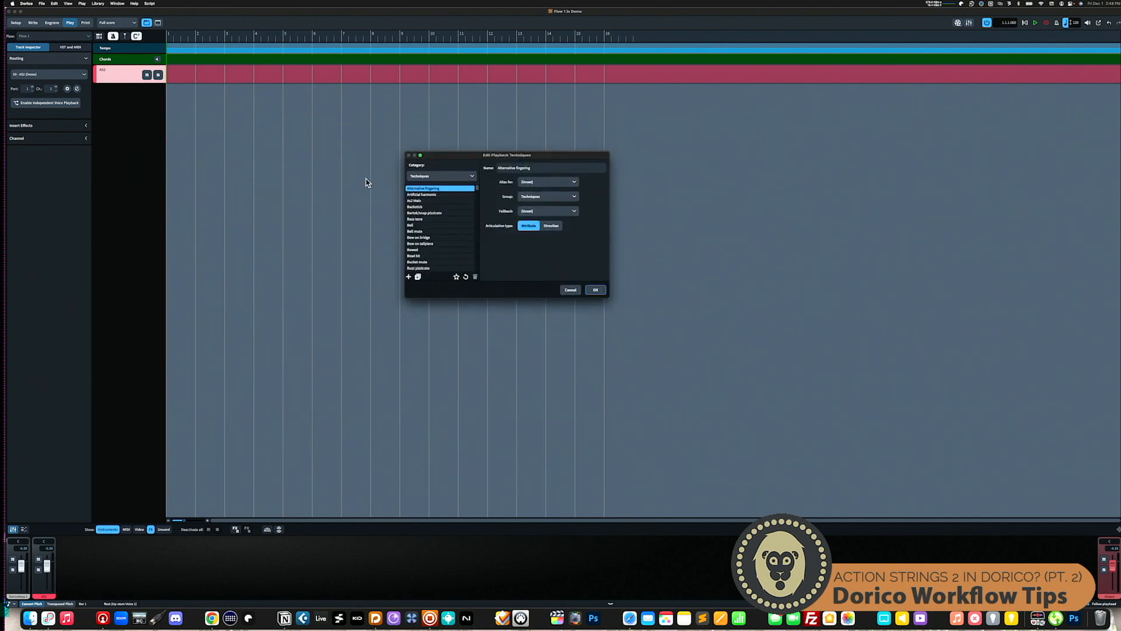
click(421, 201)
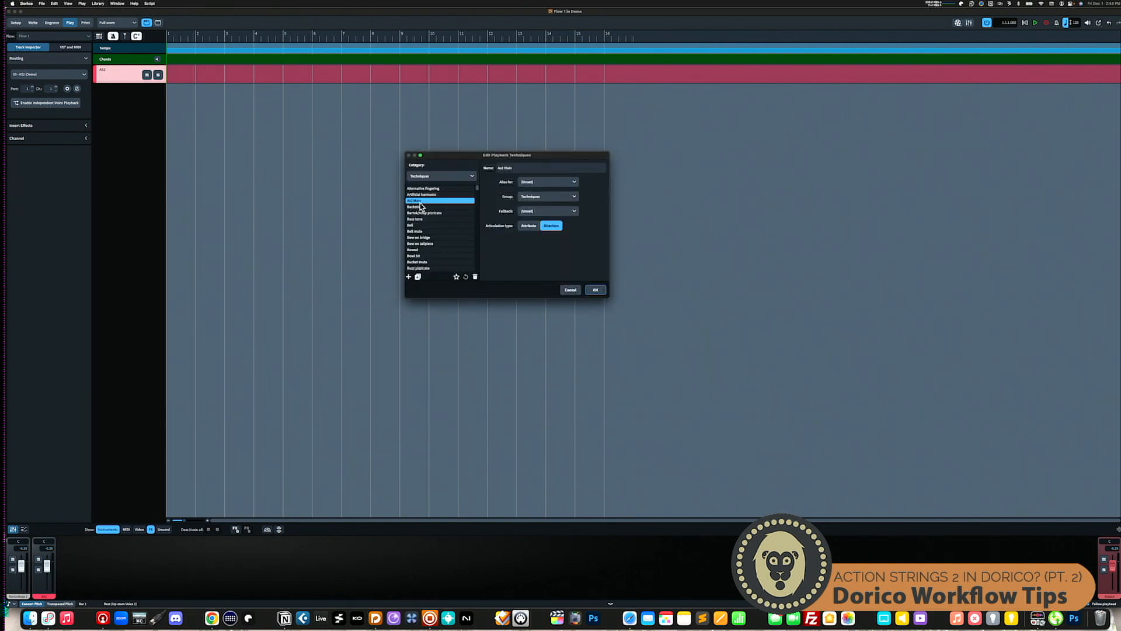
click(418, 276)
key(Right)
key(BackSpace)
key(BackSpace)
key(BackSpace)
key(BackSpace)
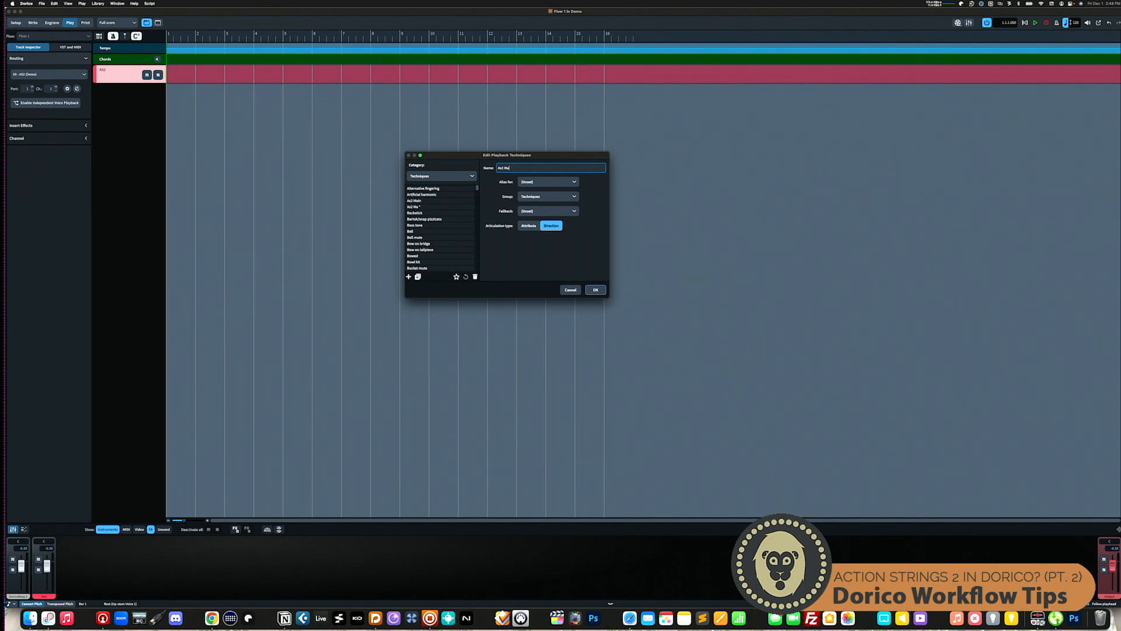
text(V1)
click(597, 290)
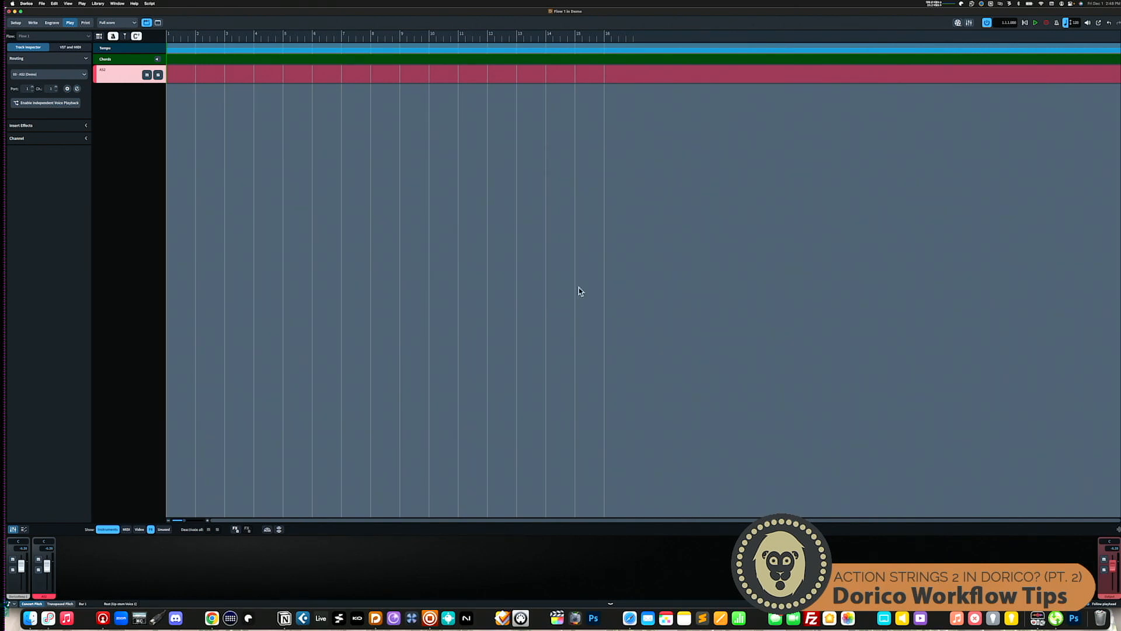
Step: Assign the As2 Main playback technique to the AS2 Main playing technique and save the change
click(97, 3)
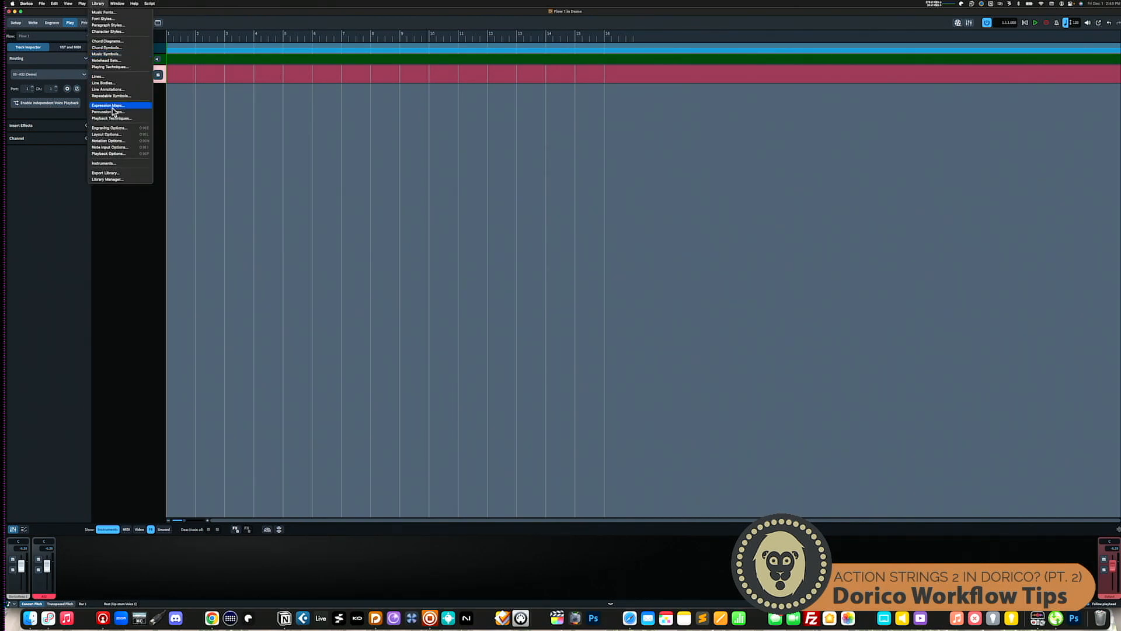
click(109, 66)
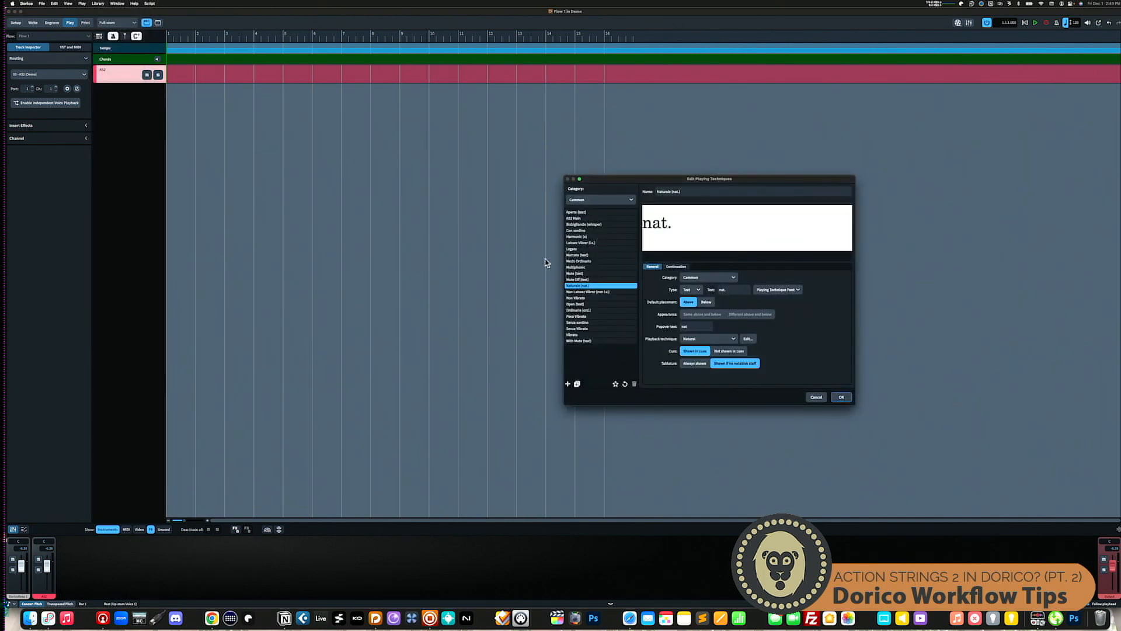
click(575, 219)
click(715, 339)
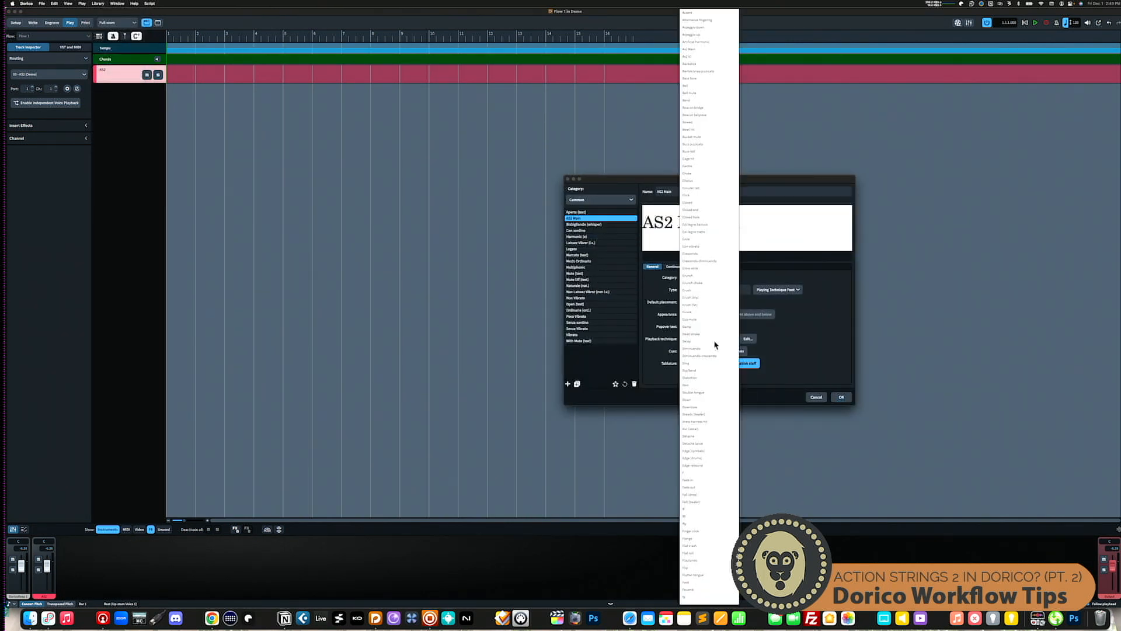
click(672, 340)
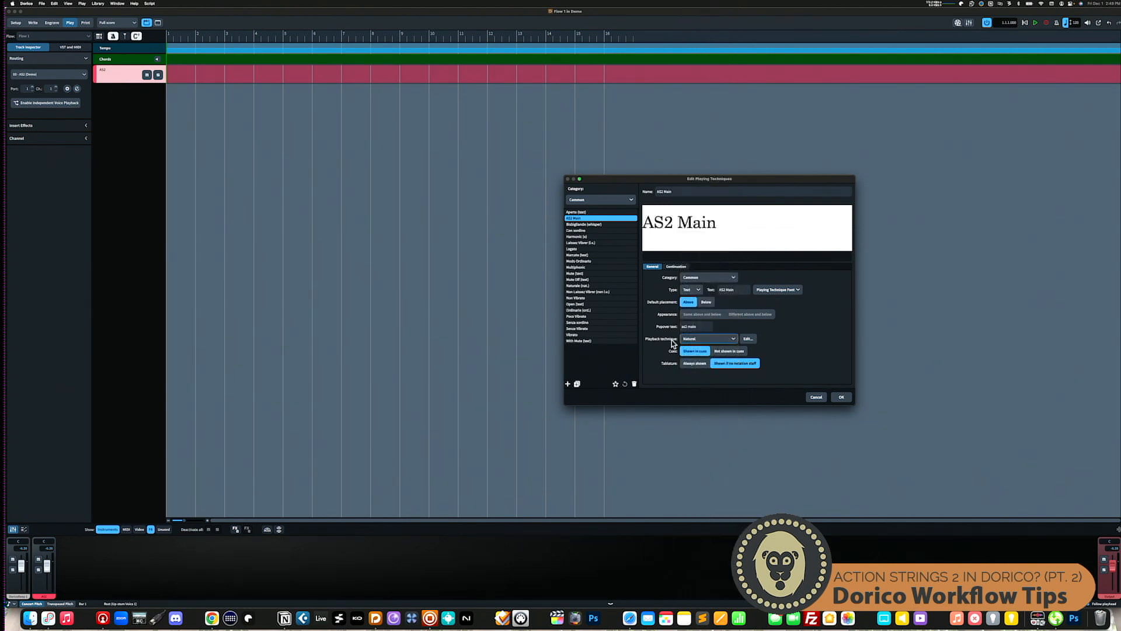
click(702, 339)
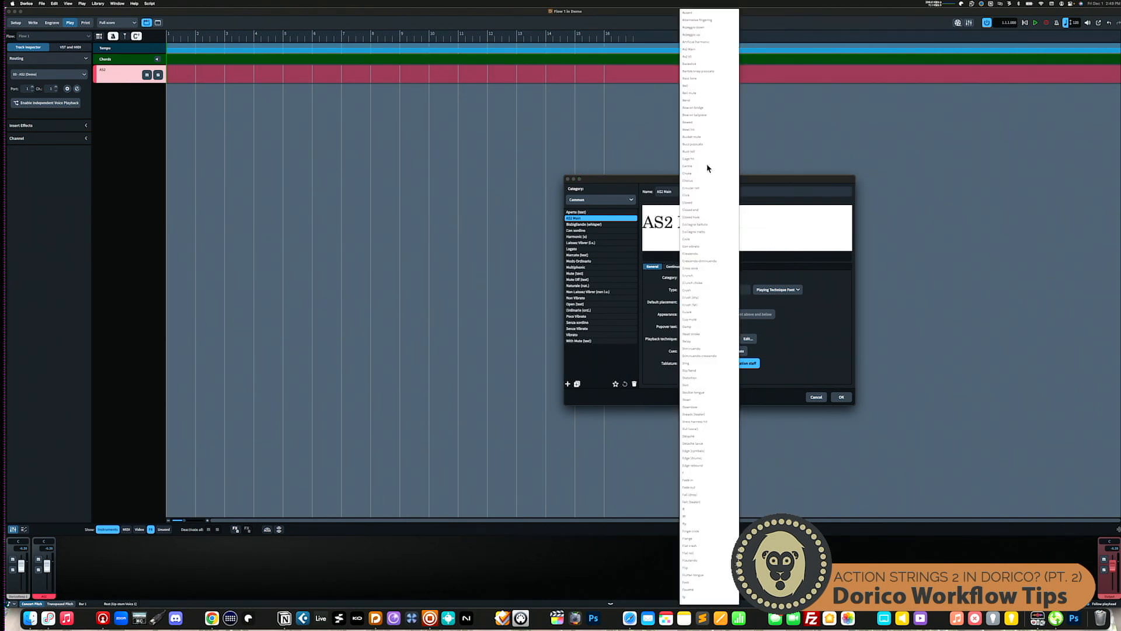
click(701, 50)
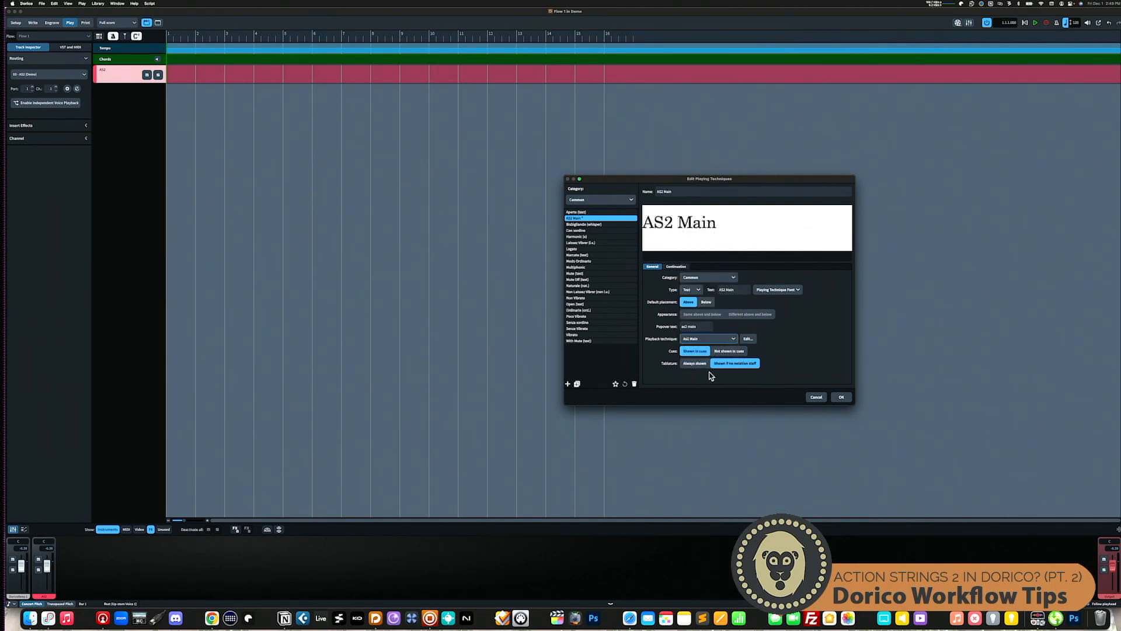
click(846, 398)
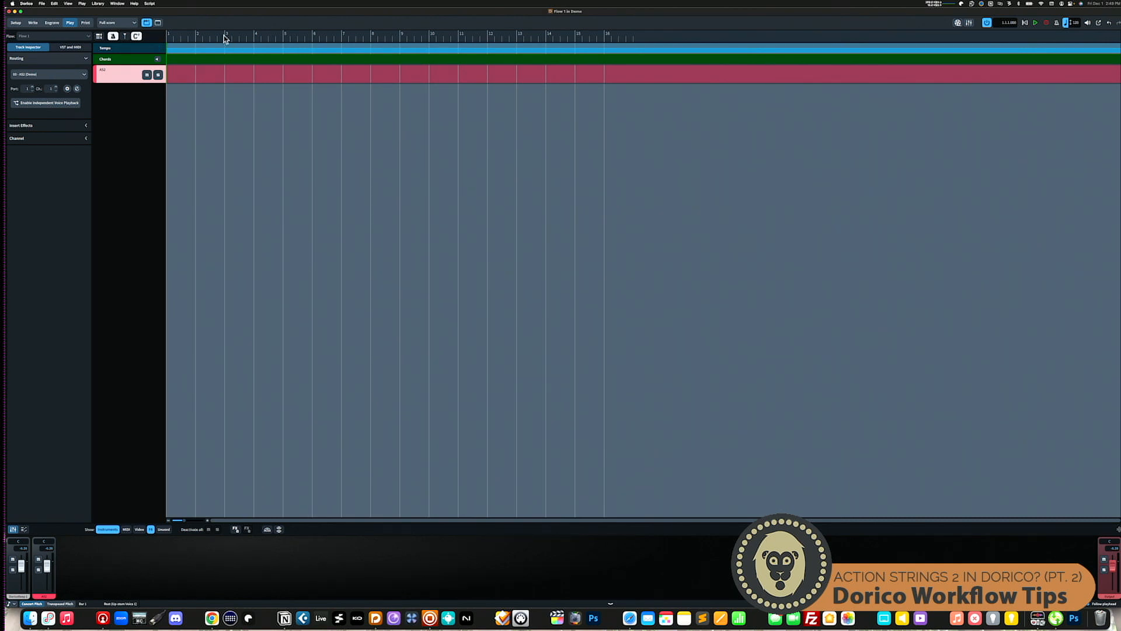
Step: Create a Common playing technique named AS2 V1 with the text AS2 V1 and assign it the As2 V1 playback technique
click(97, 4)
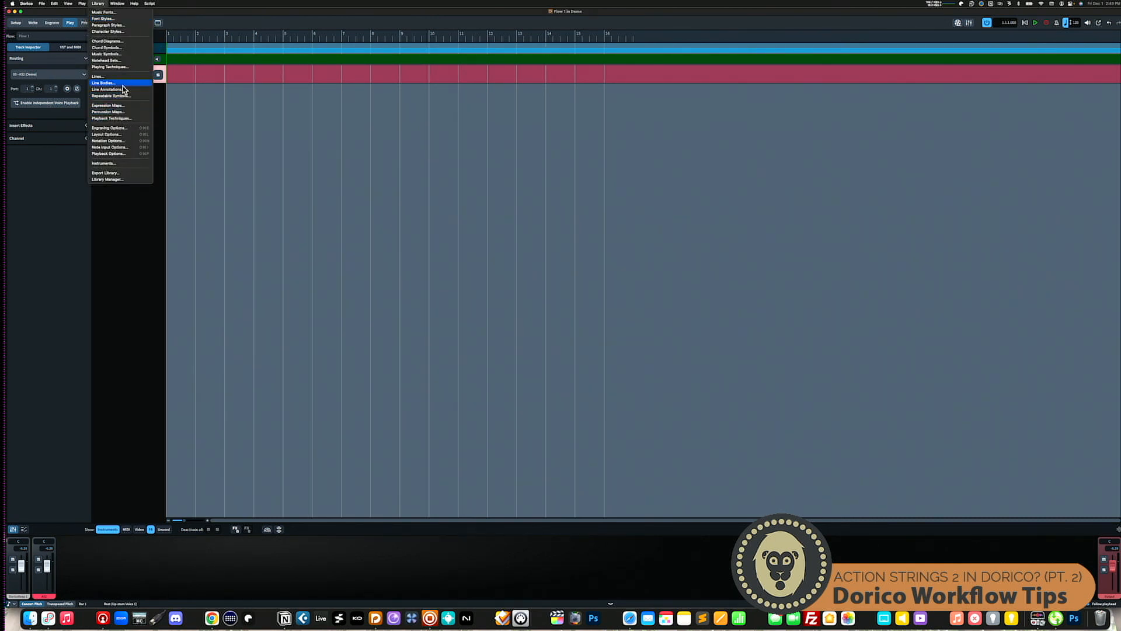
click(123, 67)
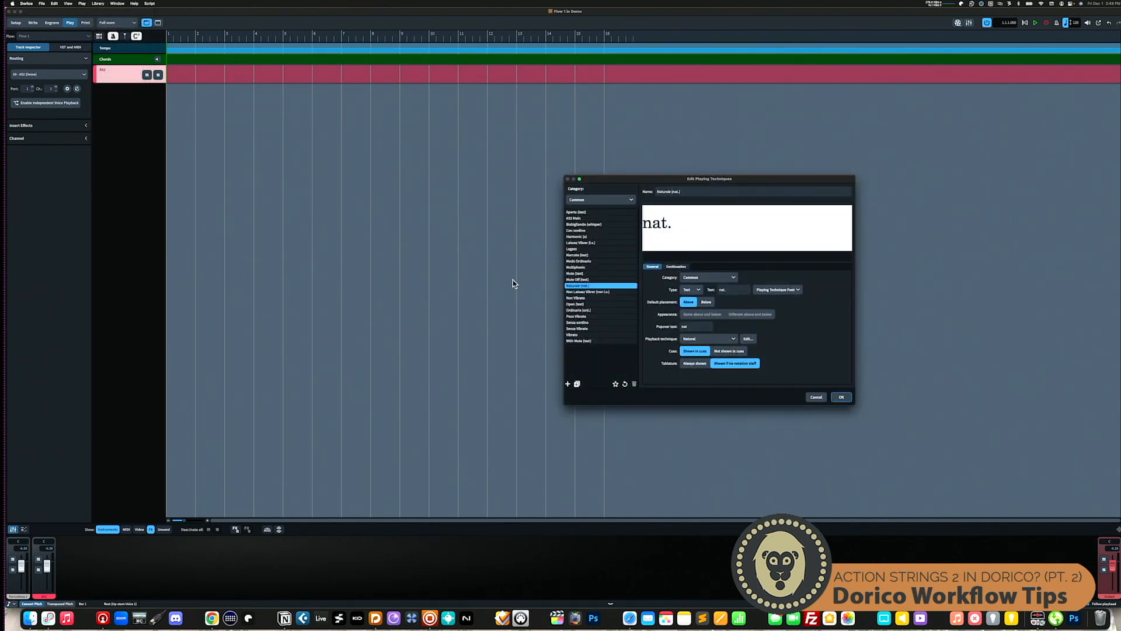
click(578, 219)
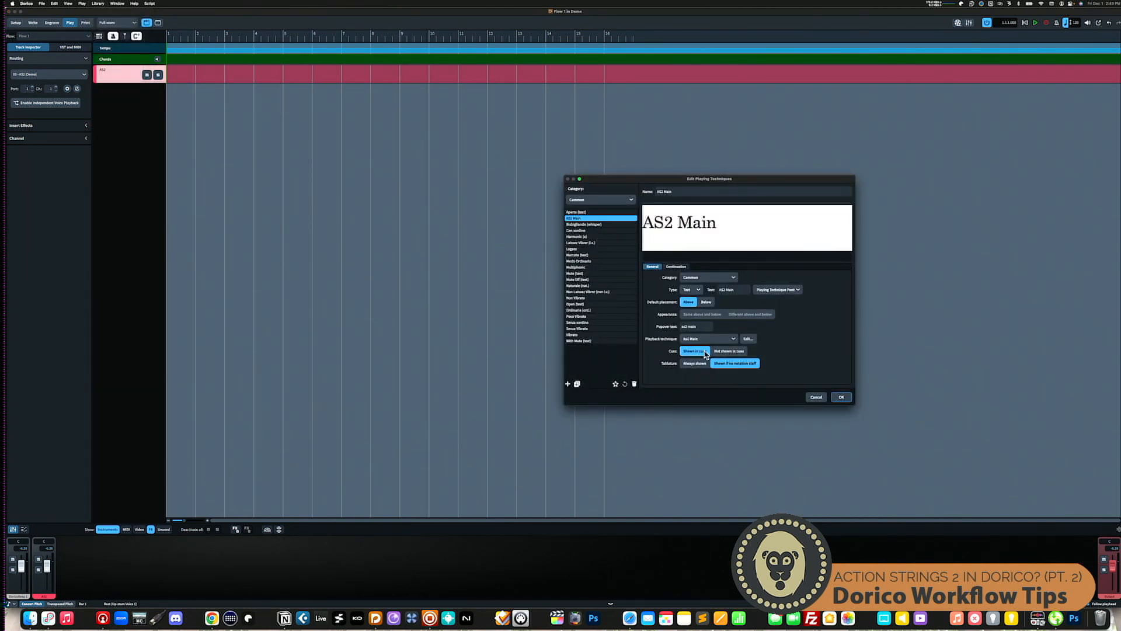
click(568, 384)
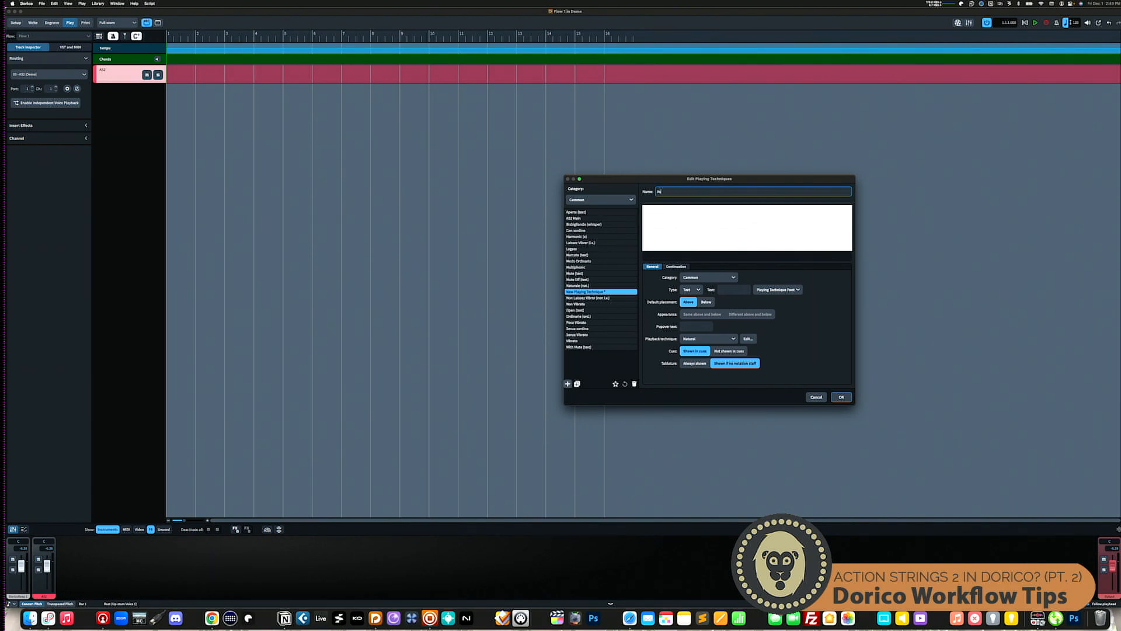
text(AS2 V1)
click(733, 290)
click(714, 340)
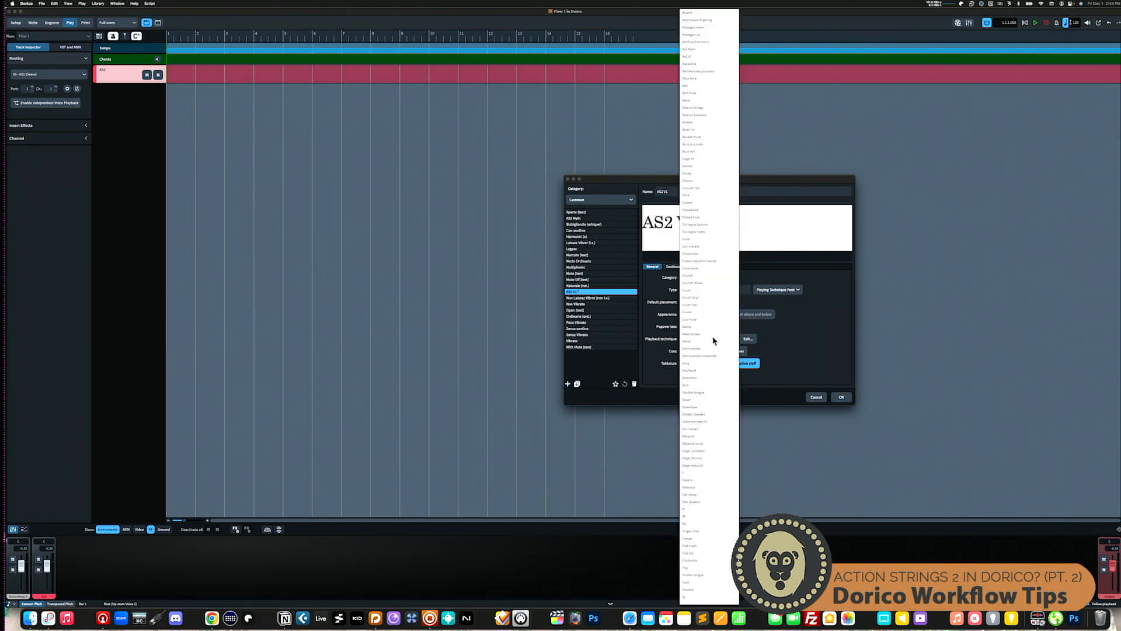
click(699, 57)
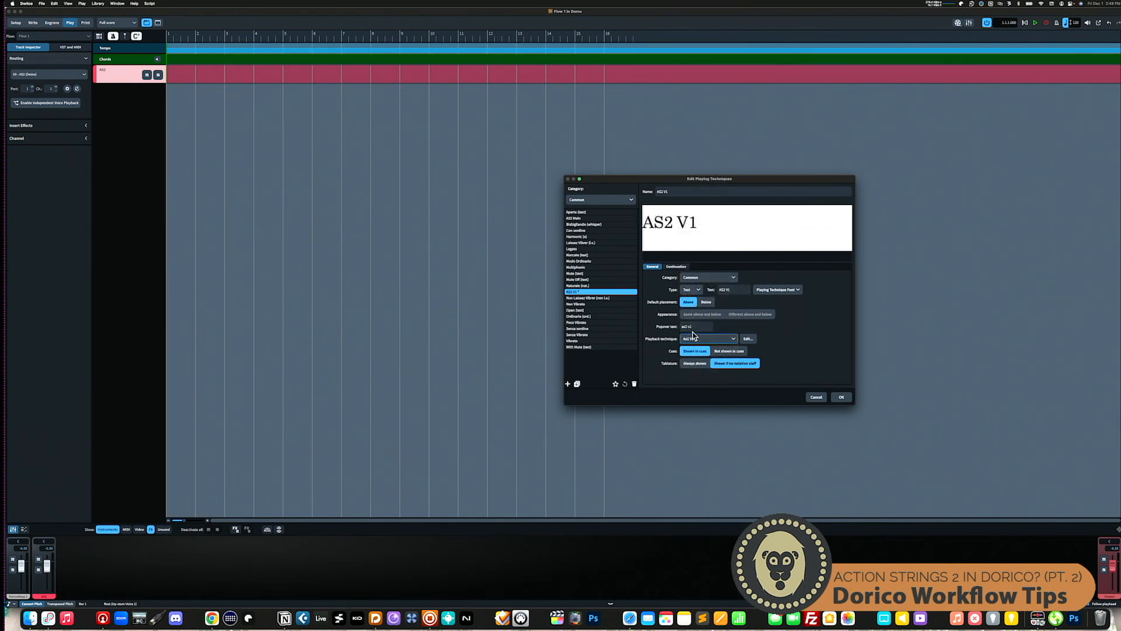
Step: Save the AS2 V1 playing technique, return to Write mode and show the available playing techniques
click(841, 398)
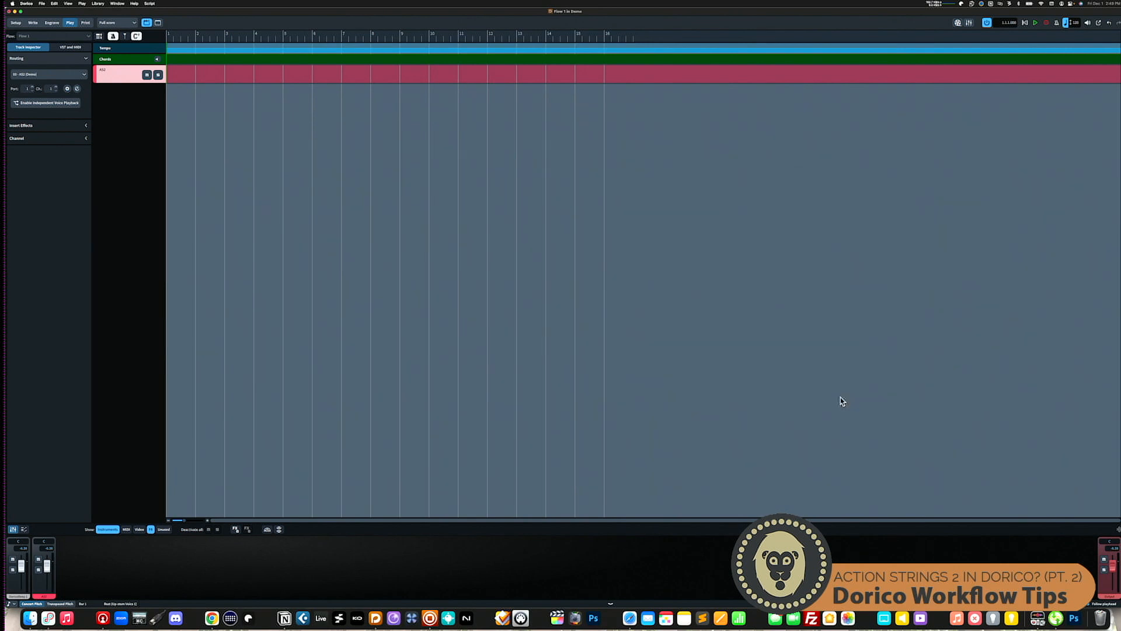
click(32, 23)
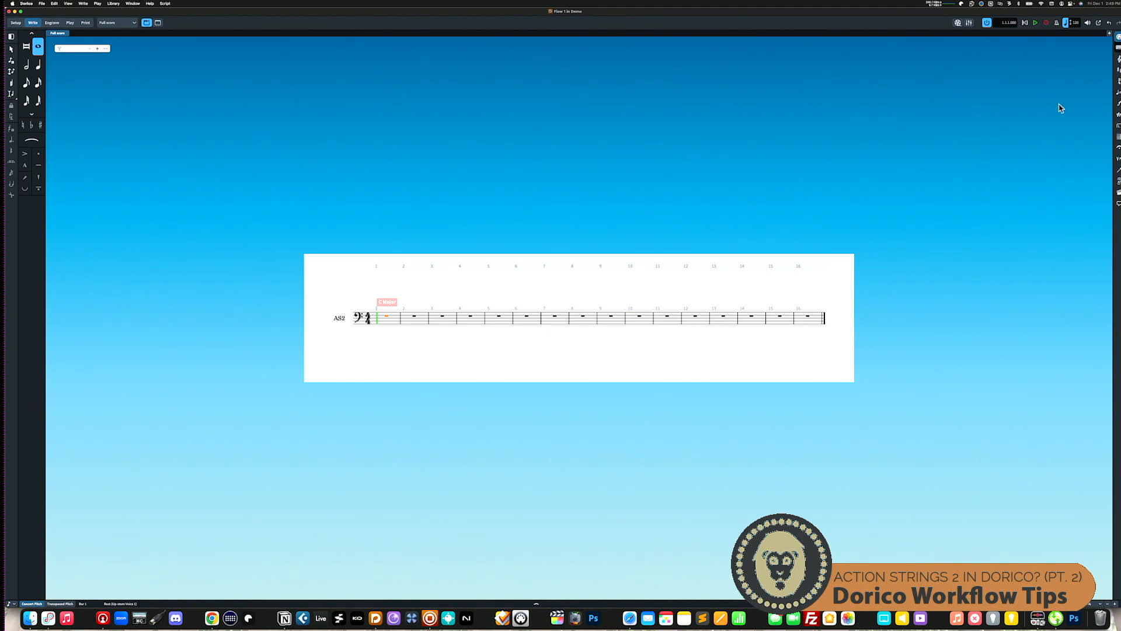
click(1117, 159)
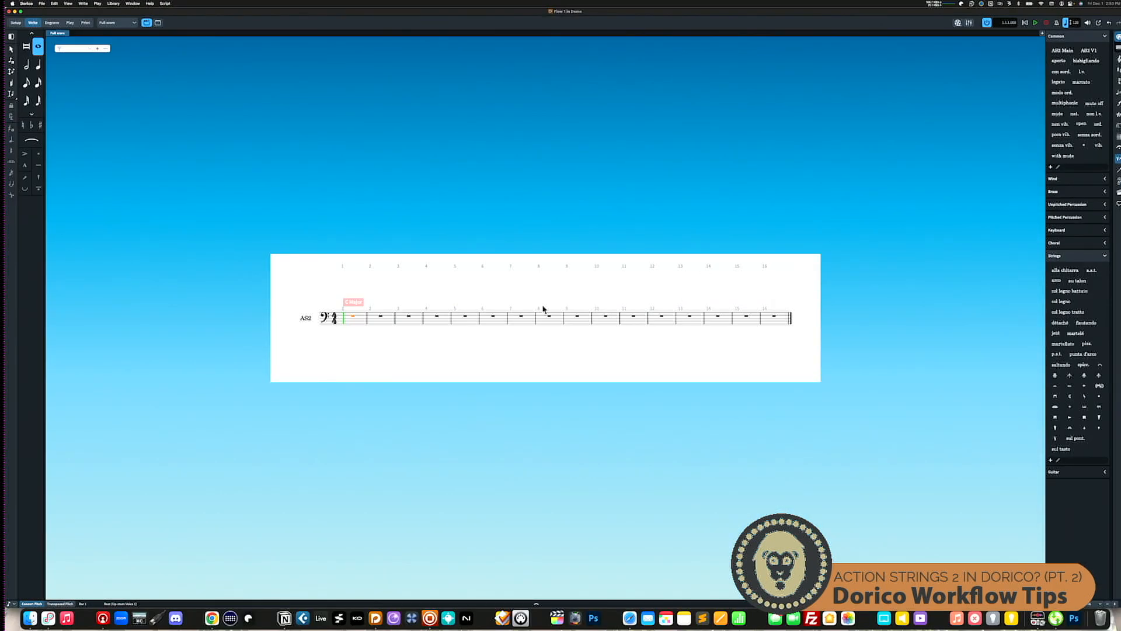
Step: Delete bars 5 to 16 so the flow keeps only its first four bars
click(465, 271)
shift+click(751, 268)
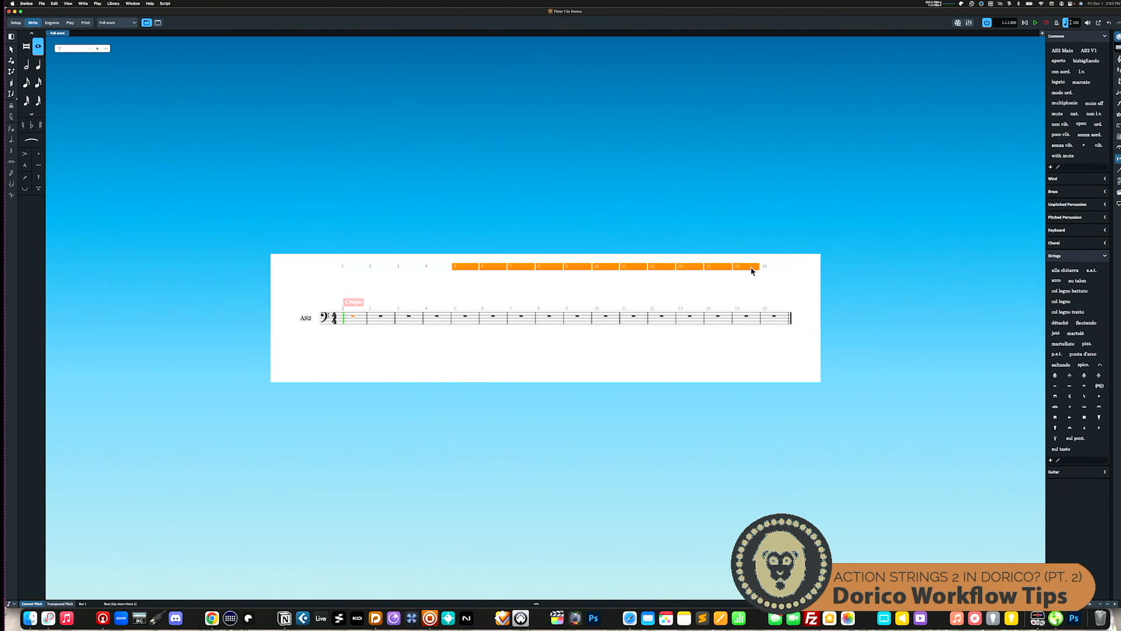
shift+click(770, 269)
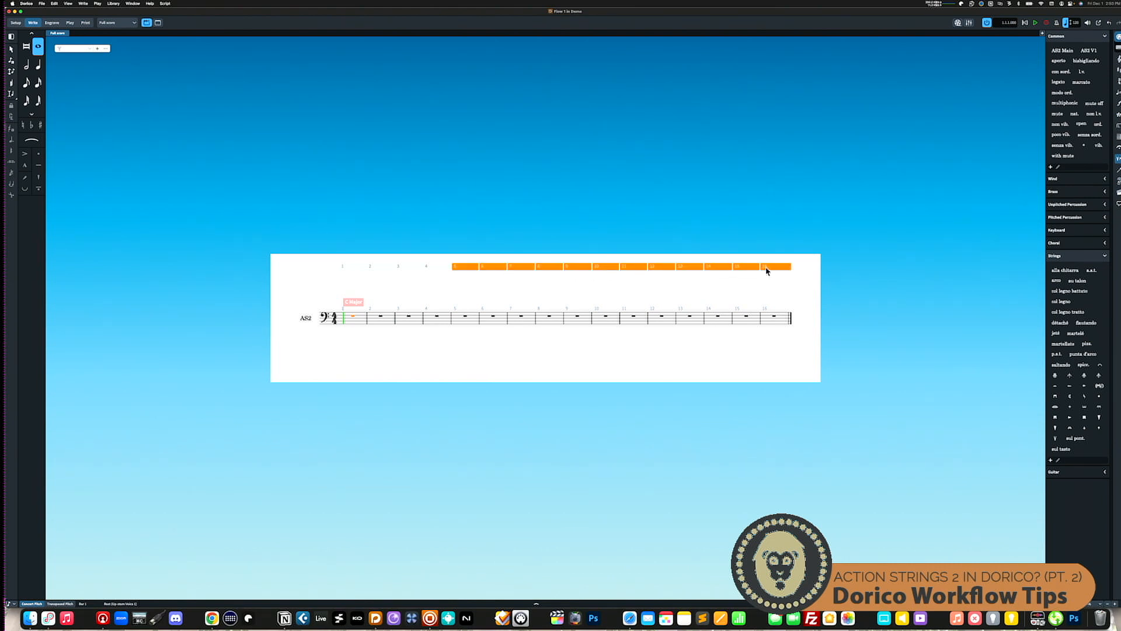
click(457, 267)
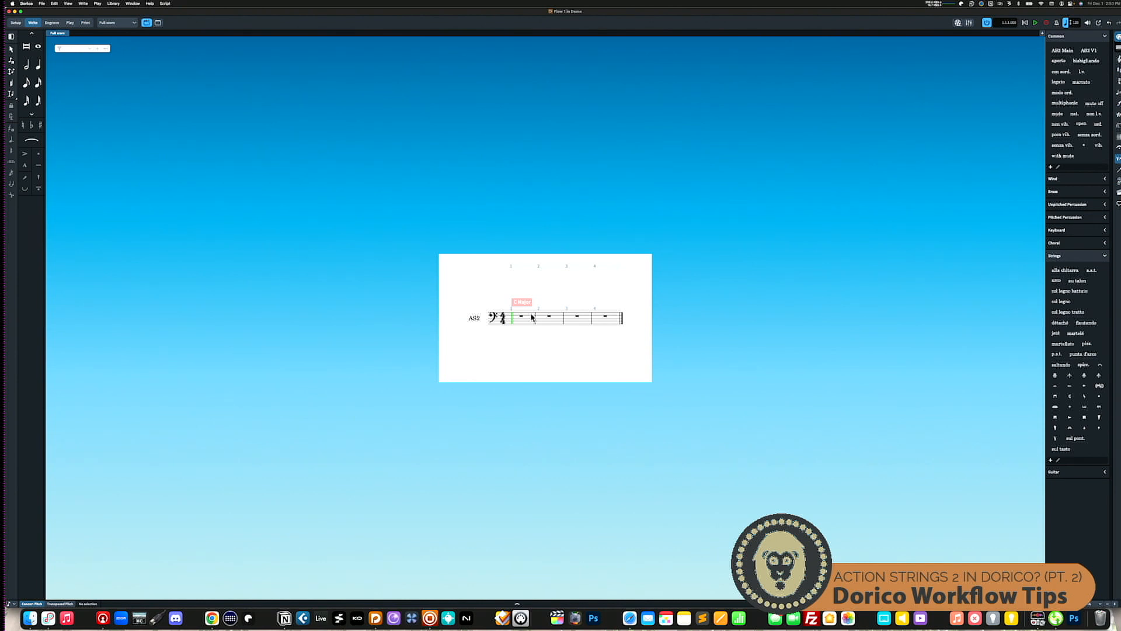
Step: Enter a whole-note C major chord in bar 1 and a whole-note G major chord in bar 3 of the AS2 staff
key(z)
key(z)
key(z)
key(z)
key(z)
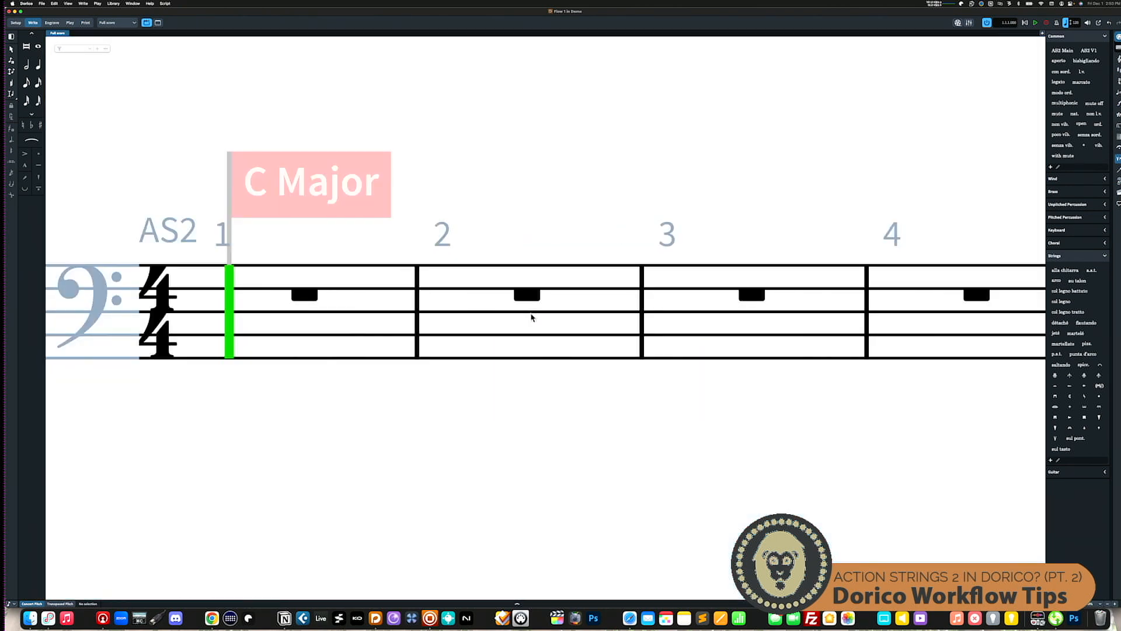
key(super+shift+p)
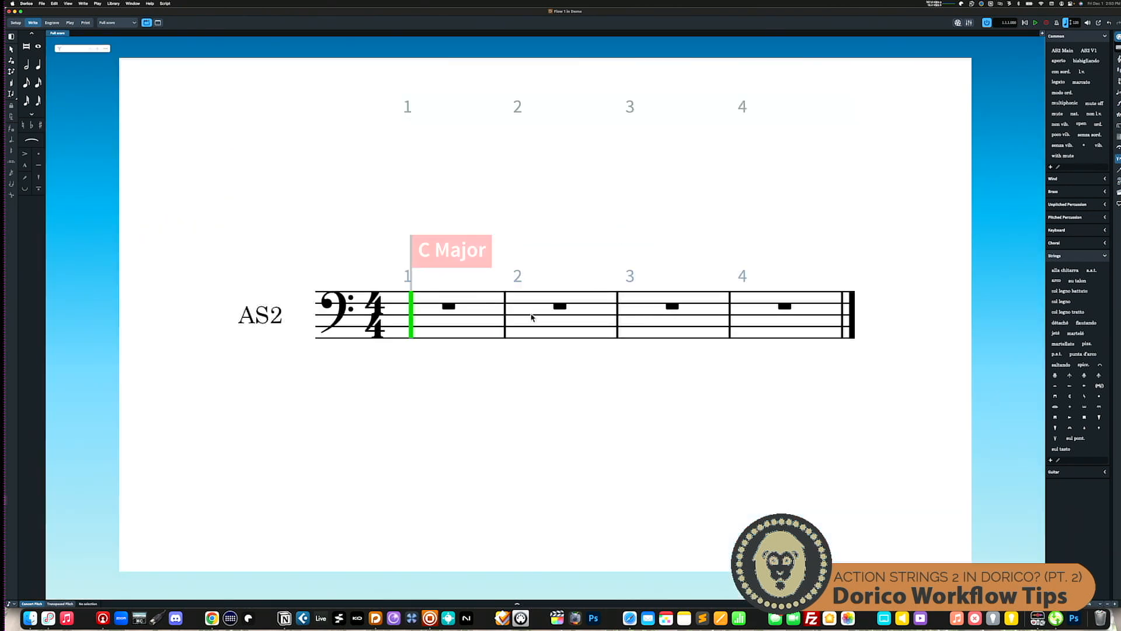
key(shift+n)
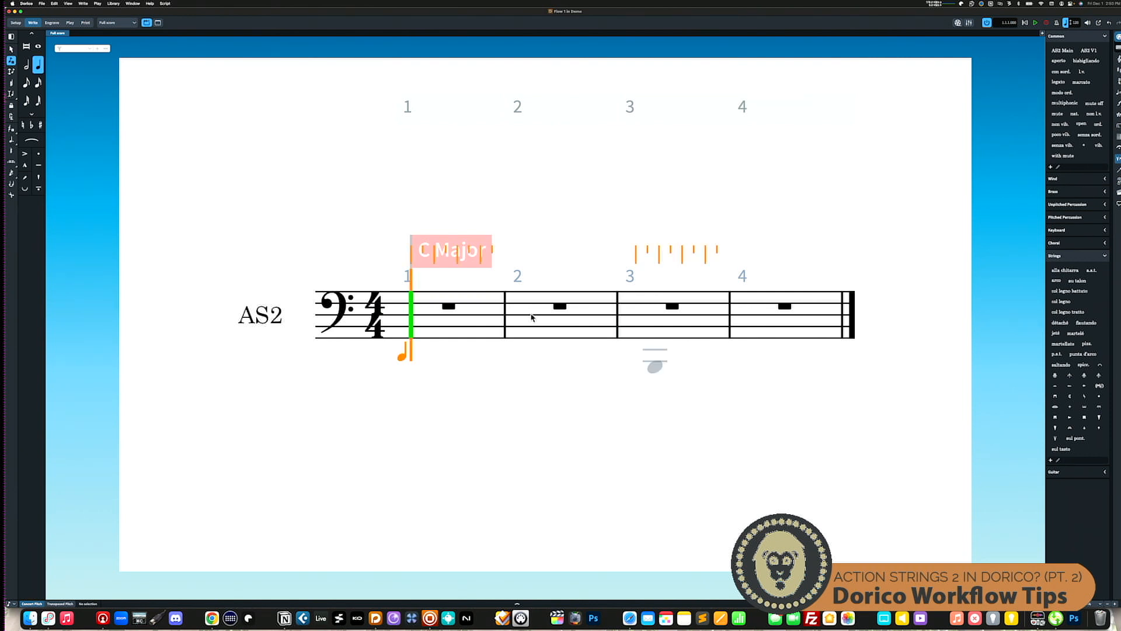
key(comma)
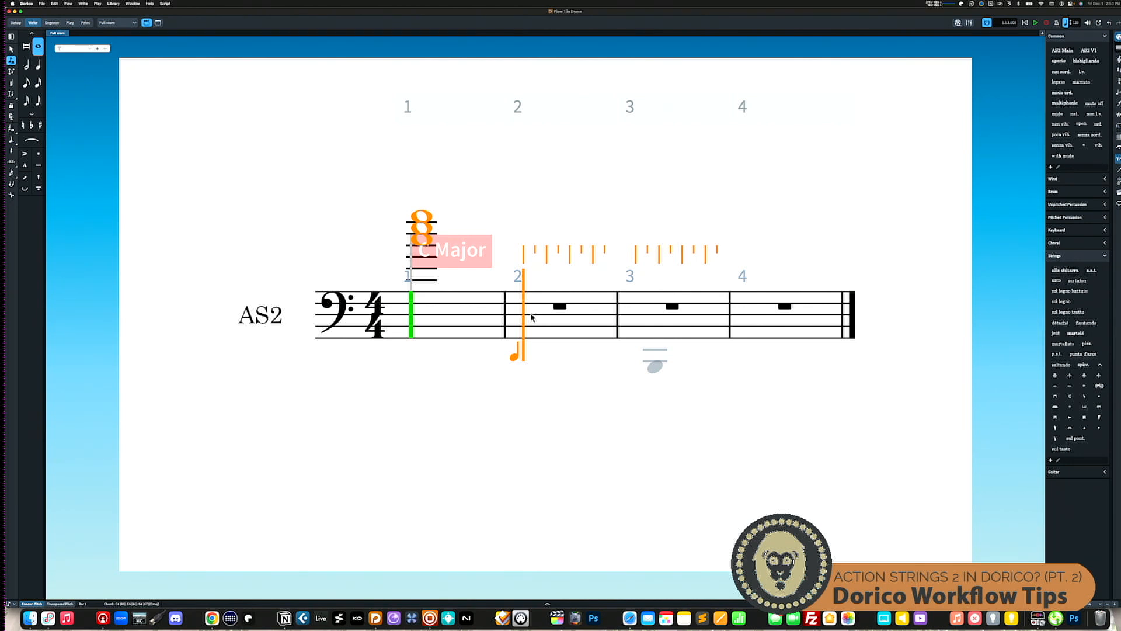
key(space)
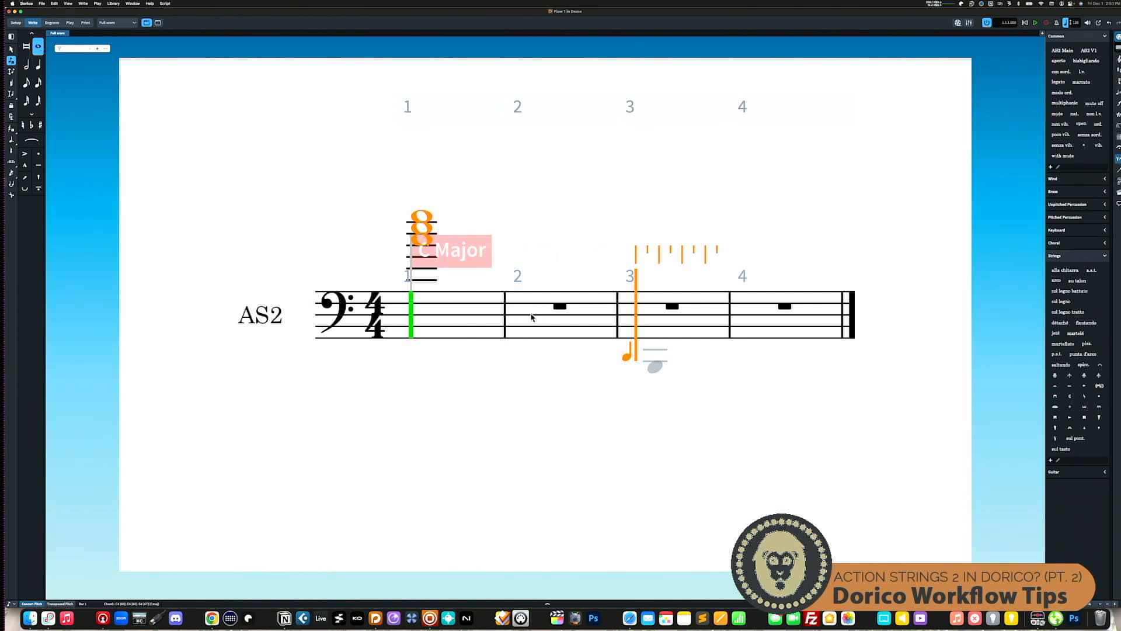
key(space)
key(Escape)
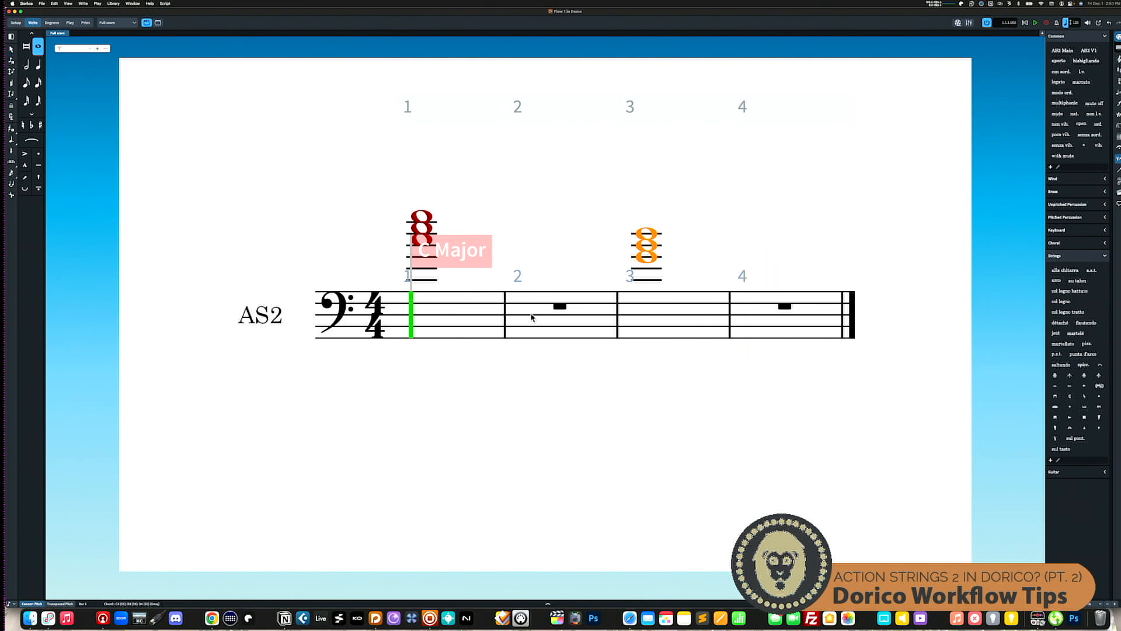
Step: Lower the chords in bars 1 and 3 by two octaves and play them back briefly
drag(381, 187, 781, 286)
key(alt+super+Down)
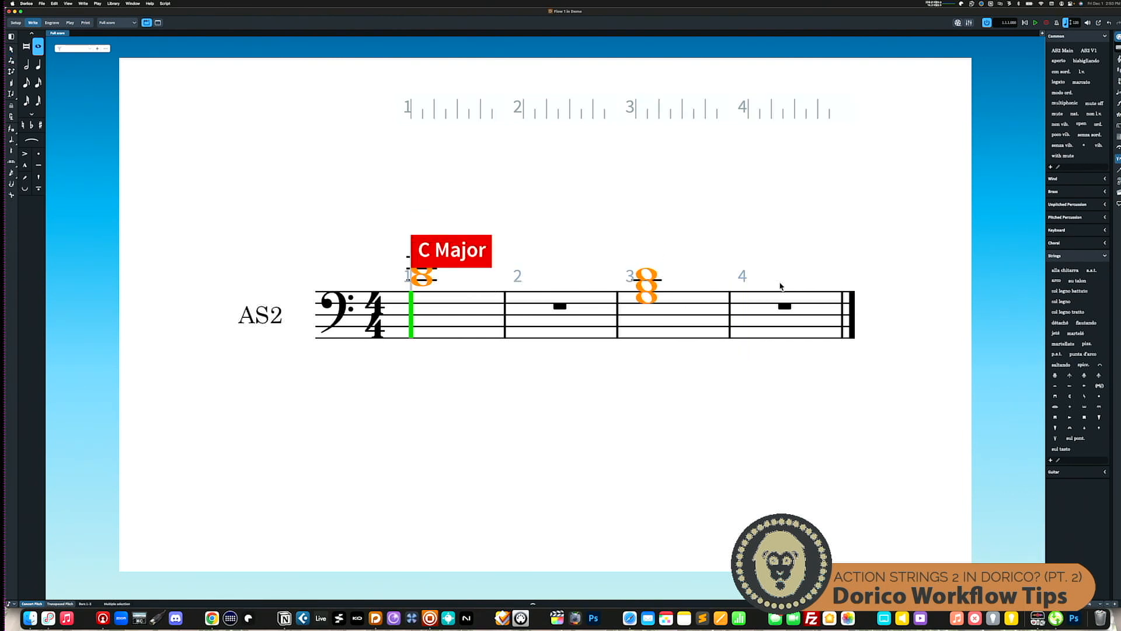
key(alt+super+Down)
key(alt+super+Up)
key(alt)
key(alt+super+Down)
key(space)
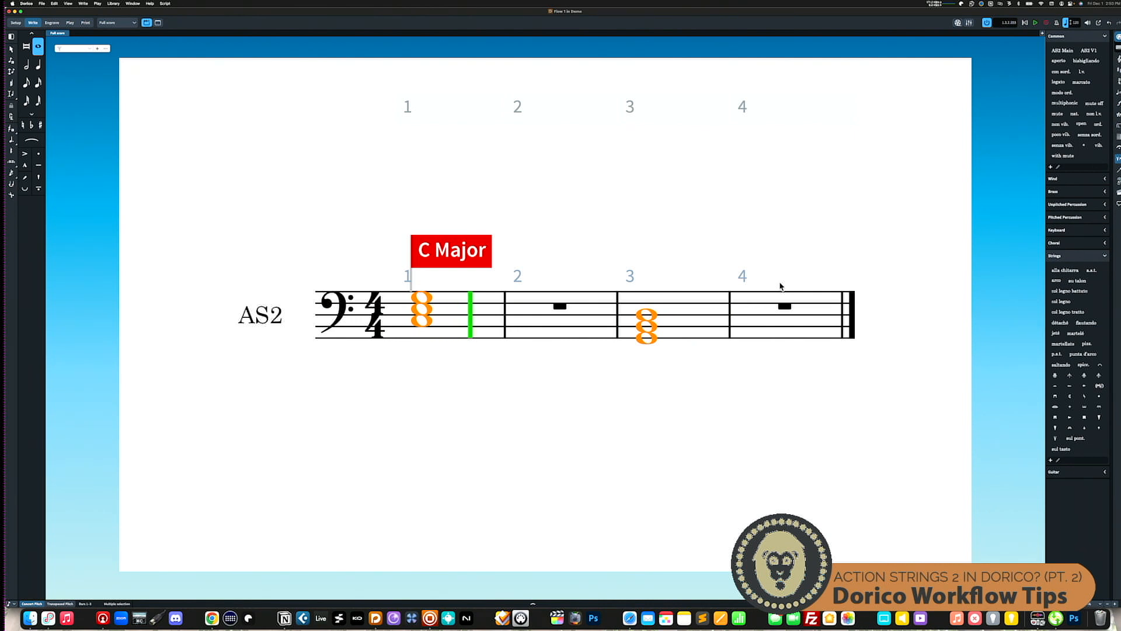
key(Escape)
click(428, 299)
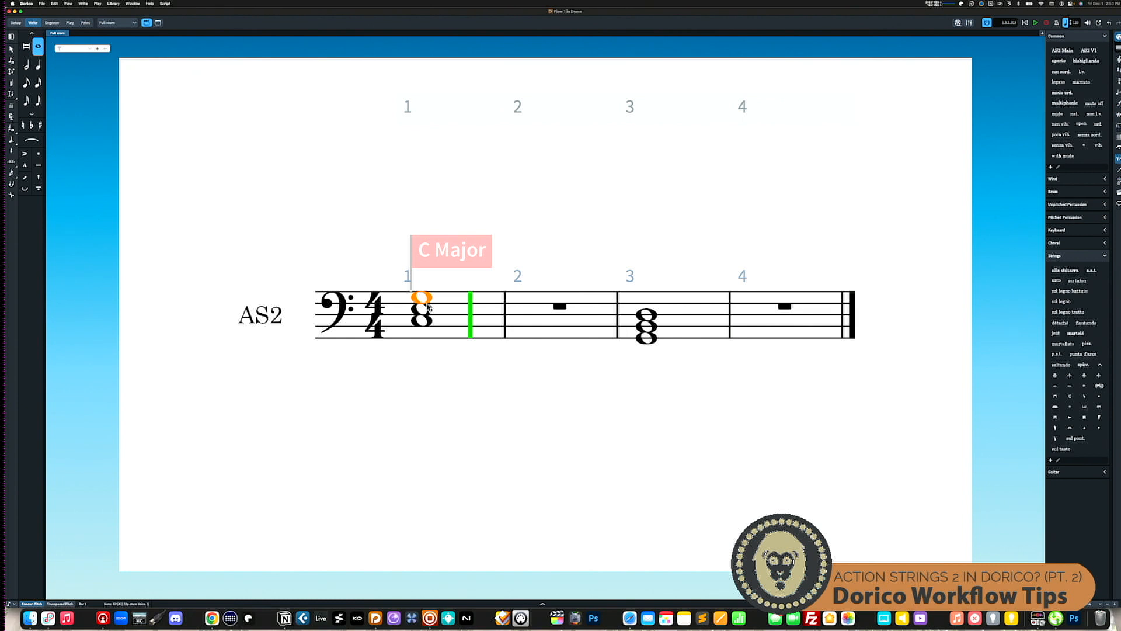
super+click(429, 308)
key(super+minus)
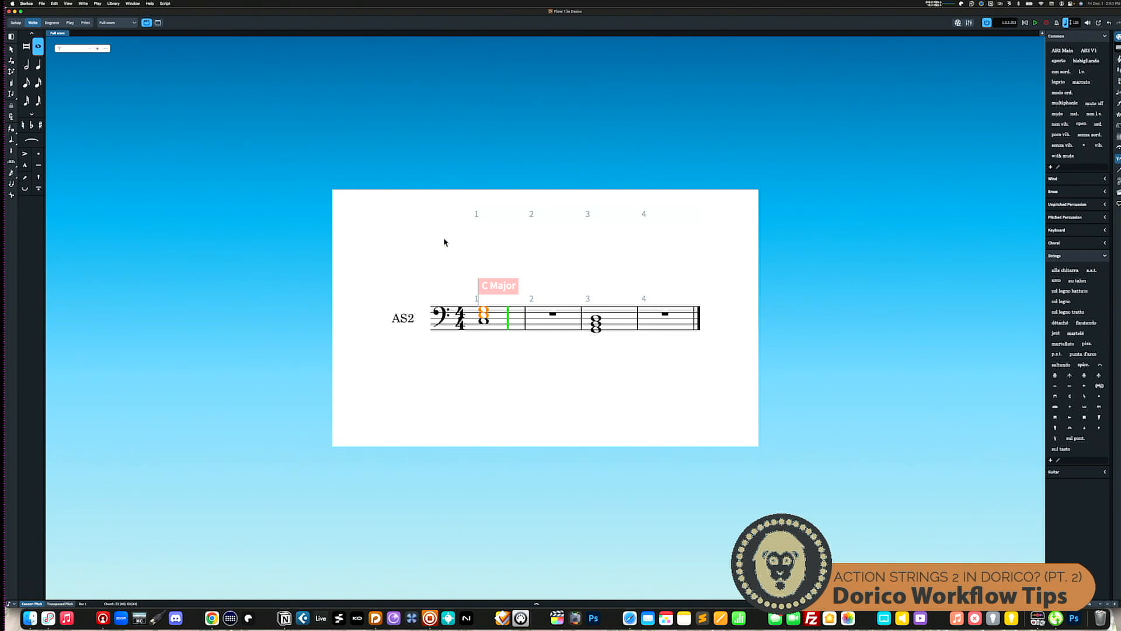
click(502, 288)
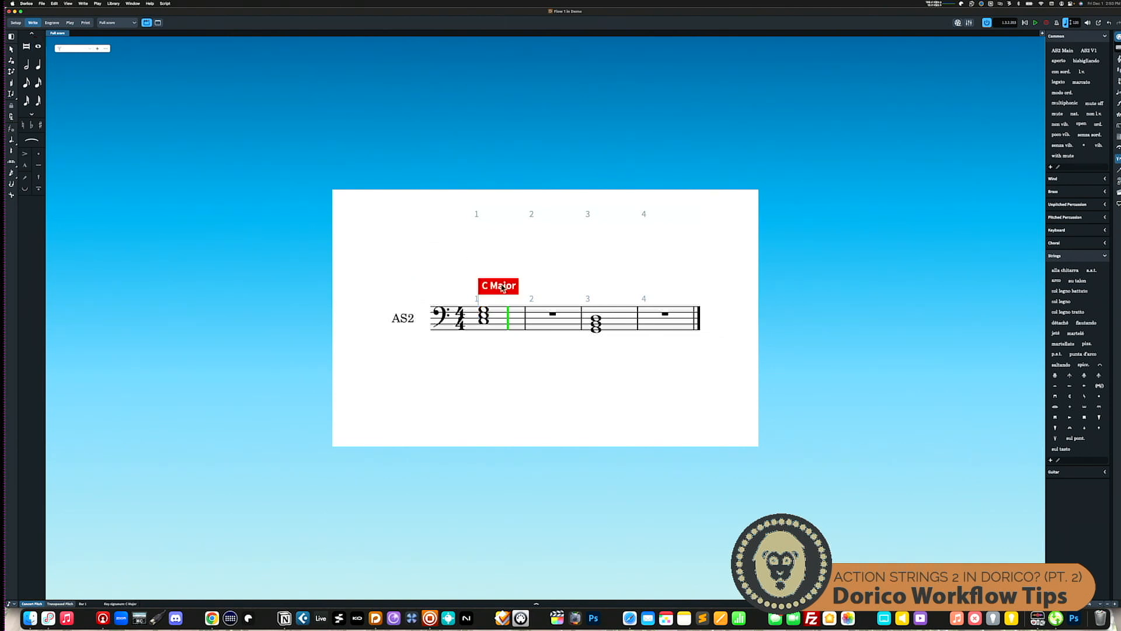
click(488, 318)
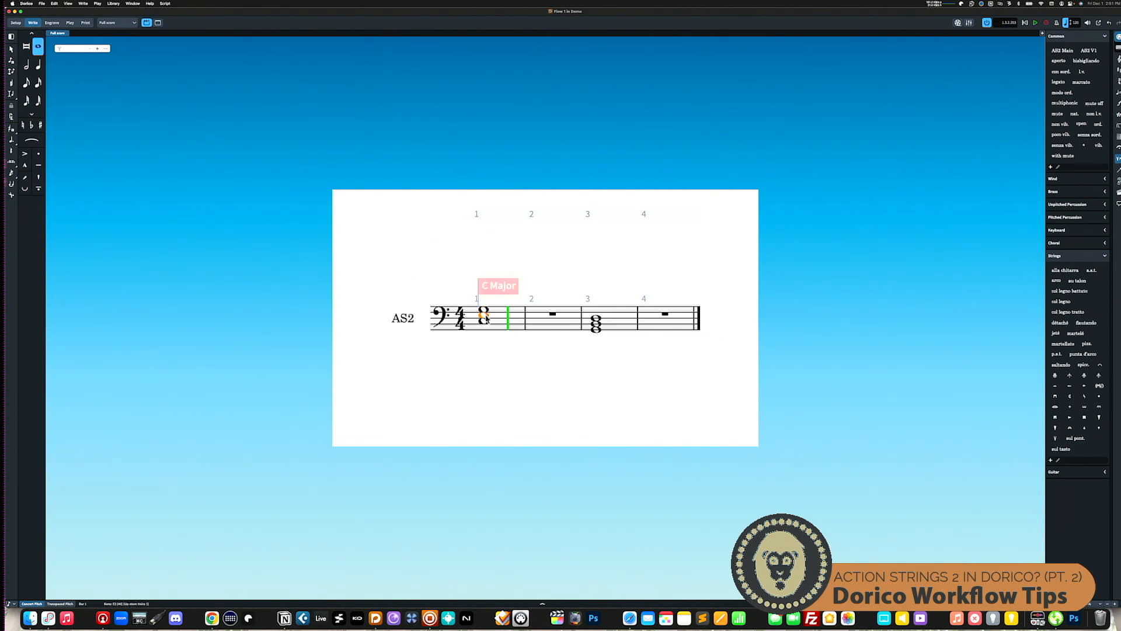
key(alt+Up)
double_click(495, 313)
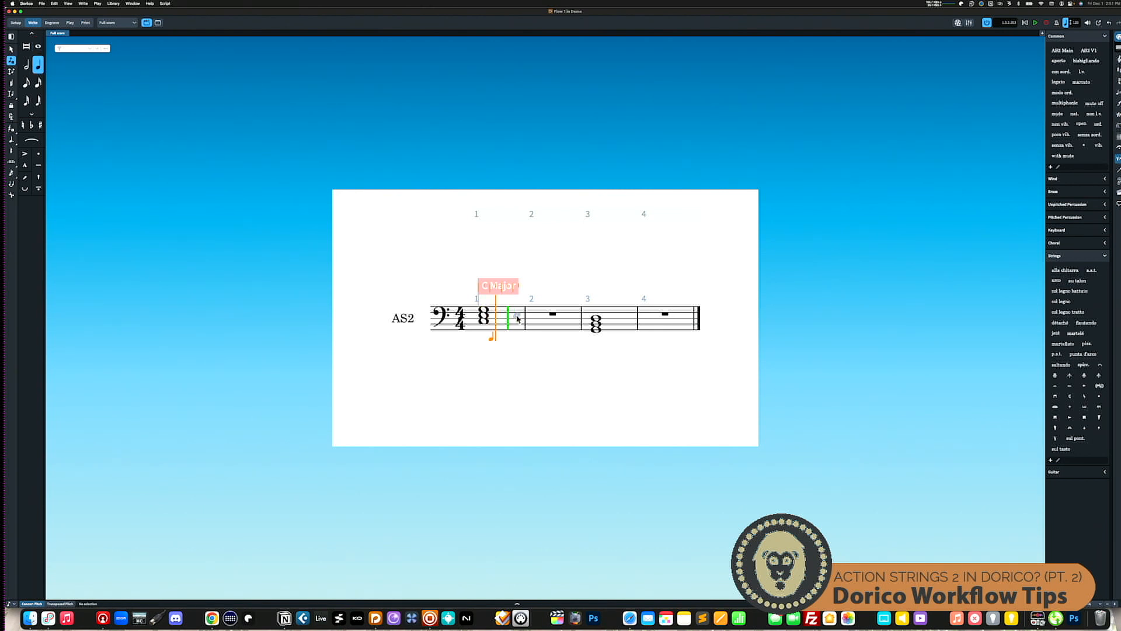
key(Escape)
Step: Apply the AS2 Main playing technique to the bar 1 chord and AS2 V1 to the bar 3 chord
click(505, 318)
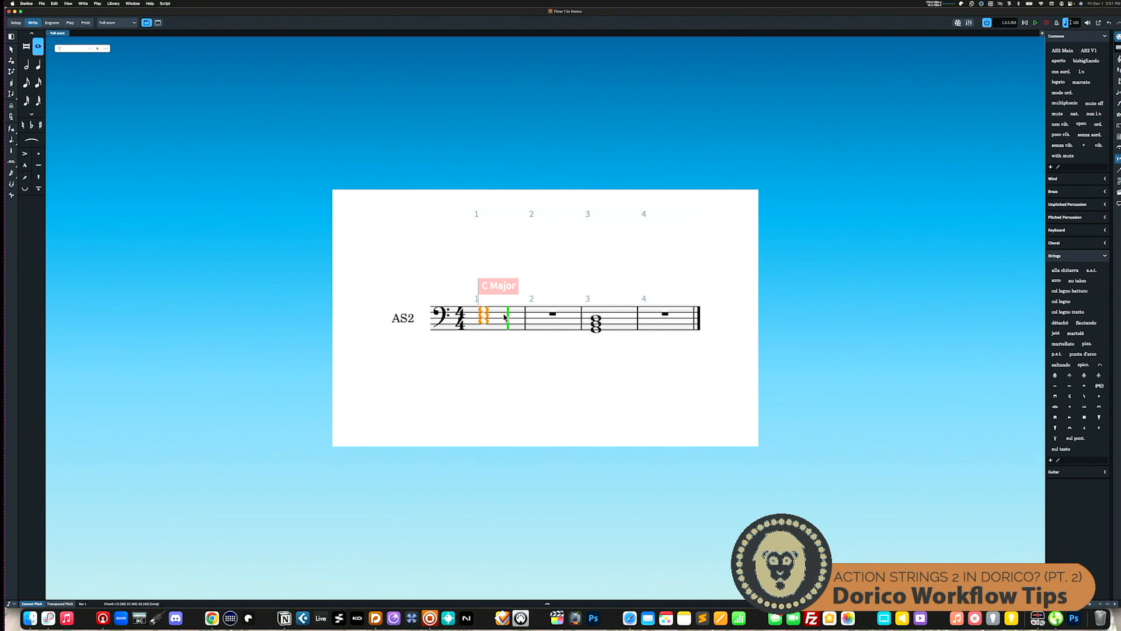
click(1062, 52)
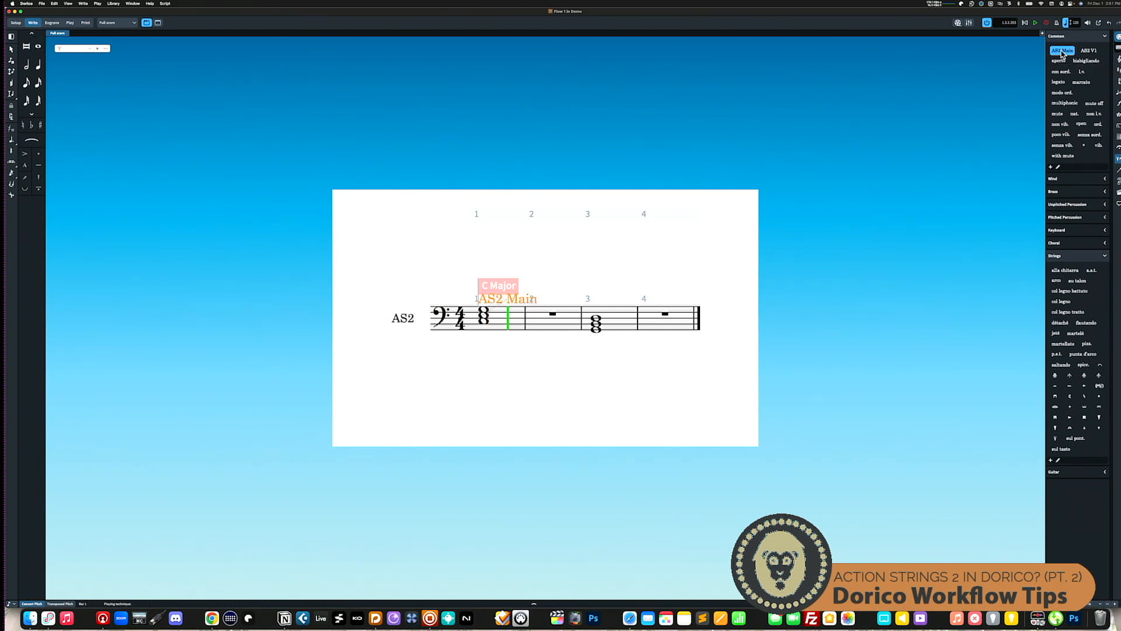
click(627, 317)
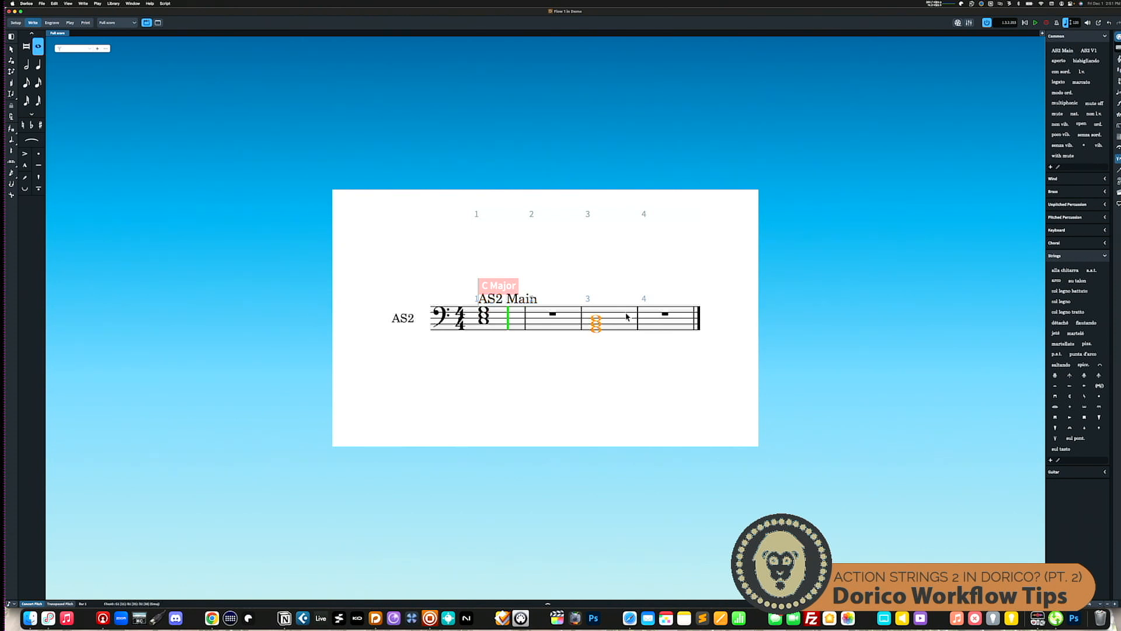
click(1088, 51)
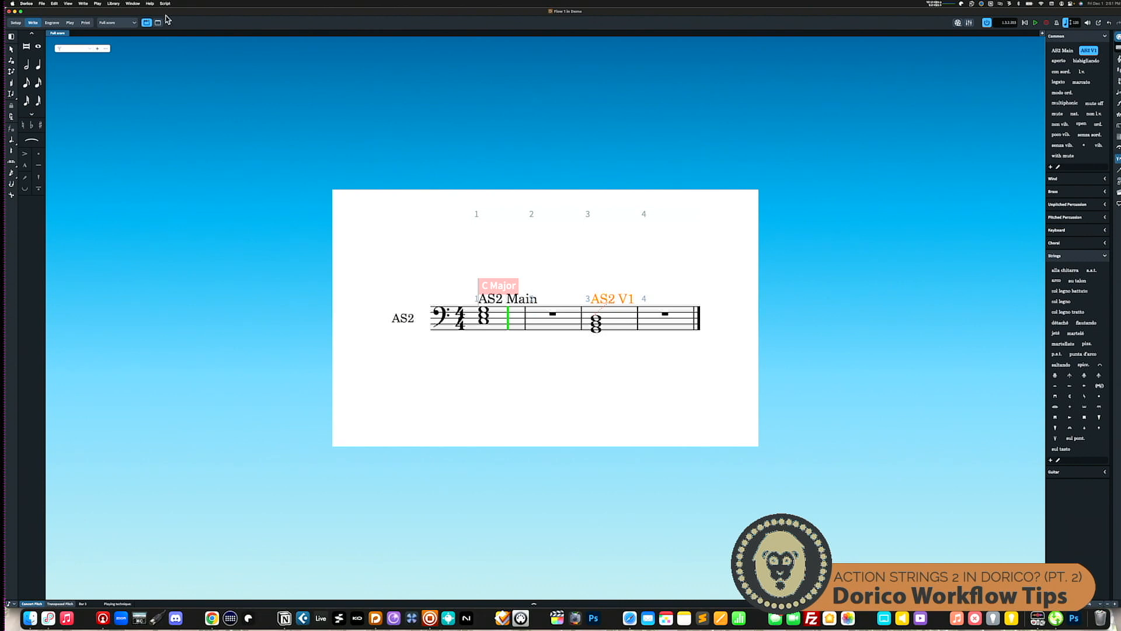
Step: Shrink the project window and place the AS2 track's Action Strings 2 instrument window beside it
double_click(45, 11)
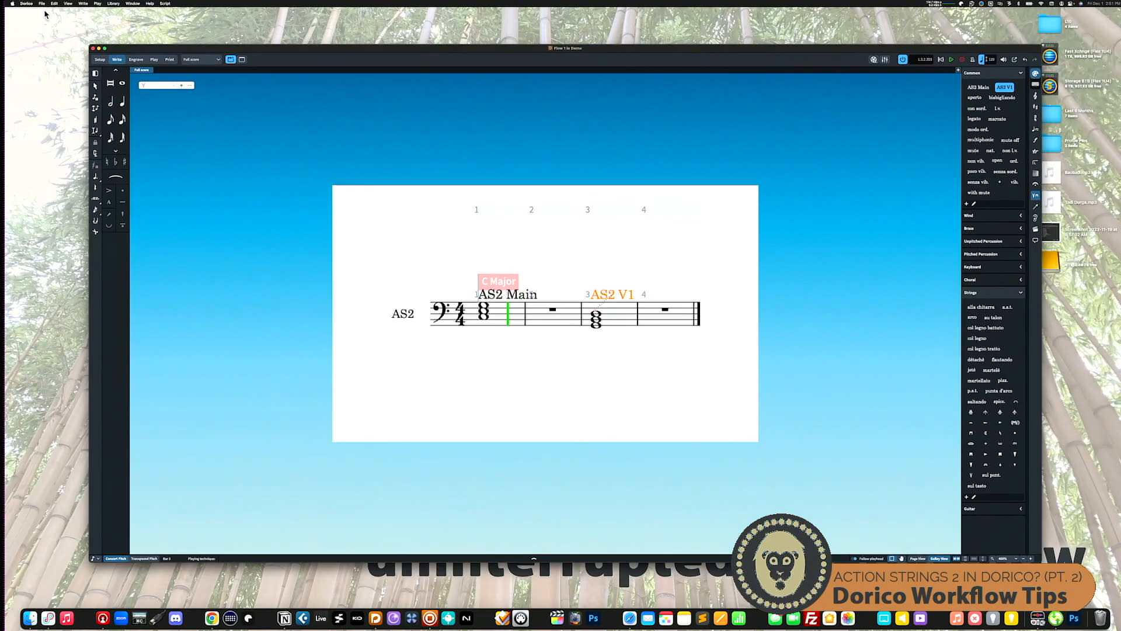
drag(90, 108, 340, 108)
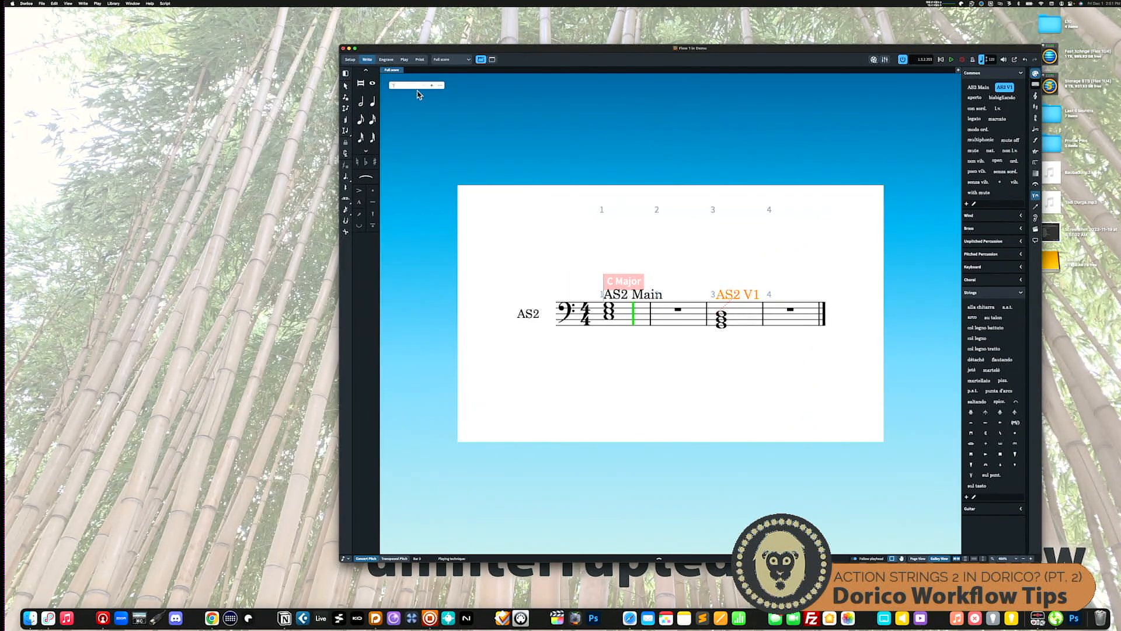
click(405, 60)
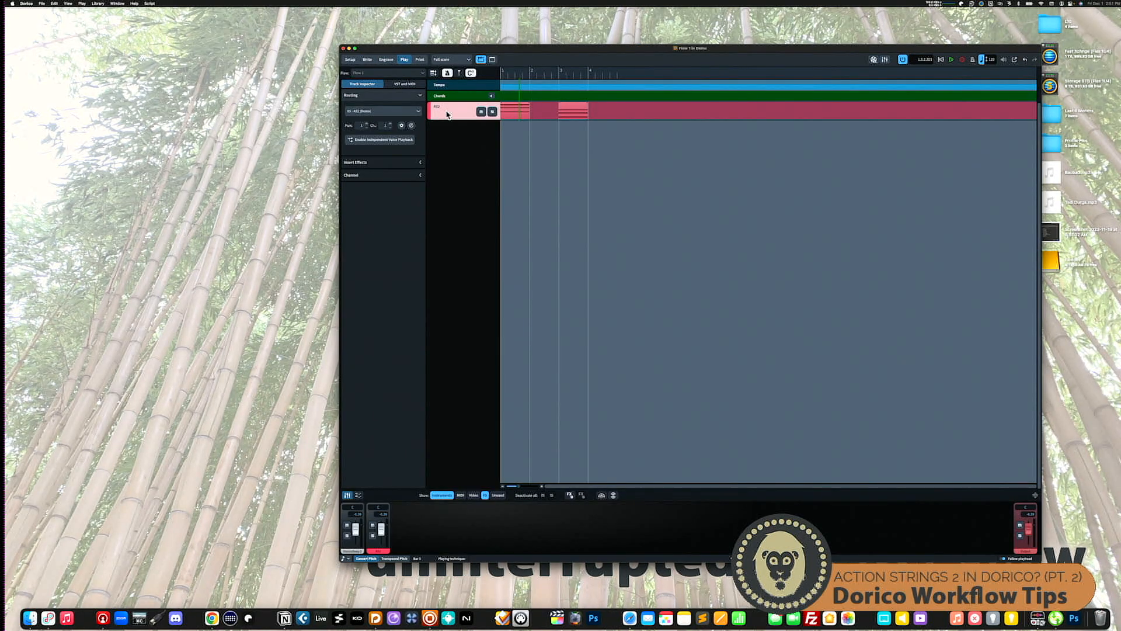
click(401, 125)
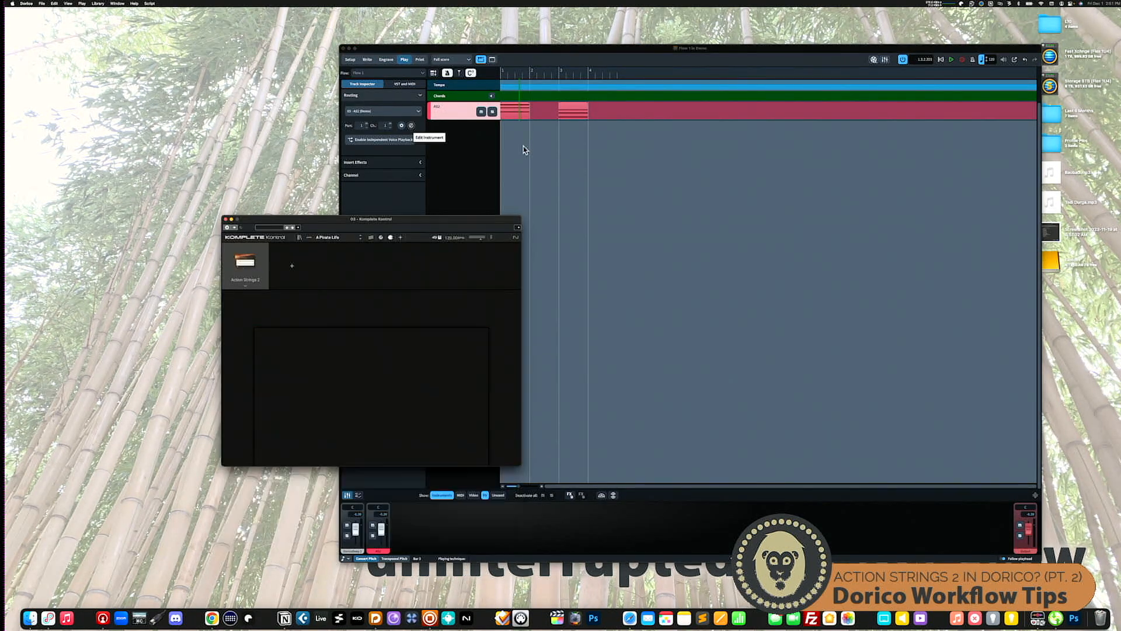
drag(429, 220, 229, 147)
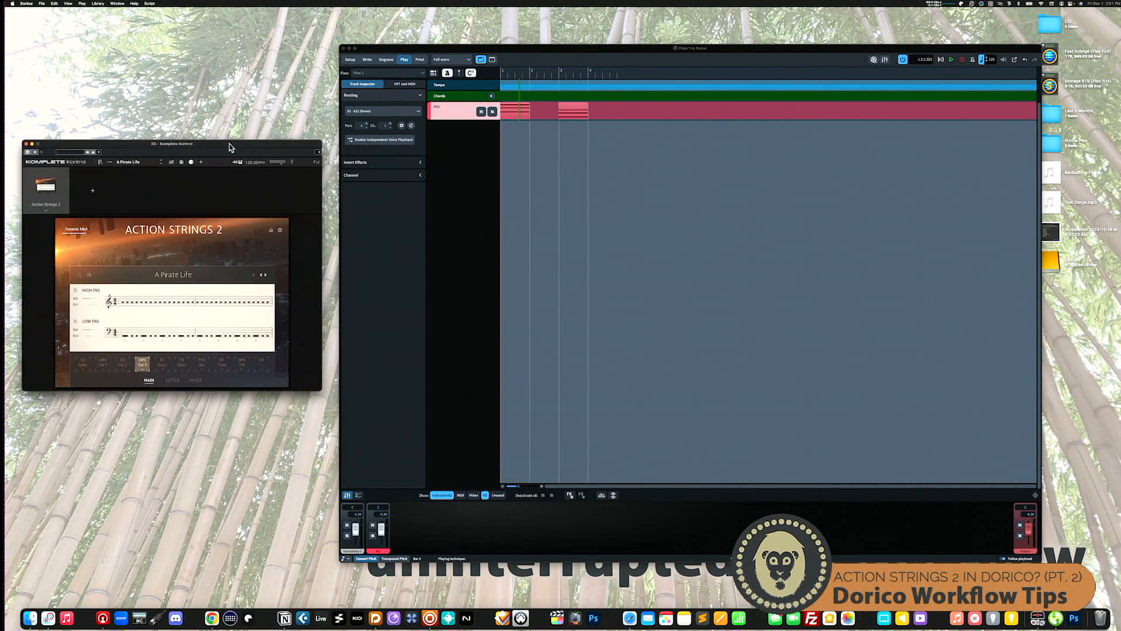
Step: Return to Write mode and play the score from the start to test the playing techniques with Action Strings 2
click(366, 60)
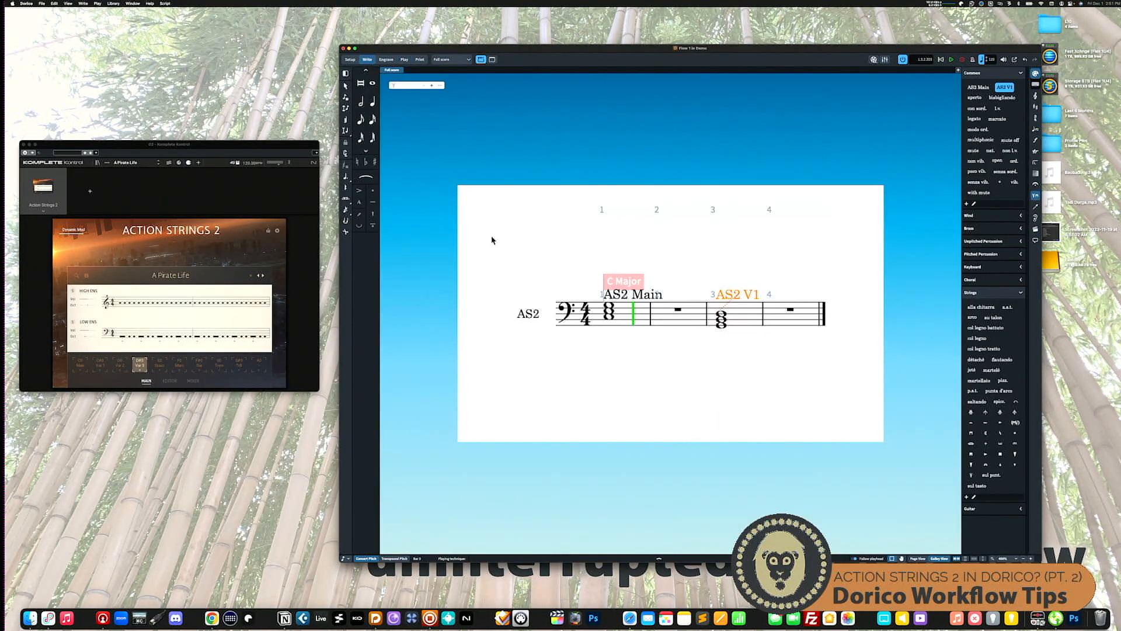
click(589, 317)
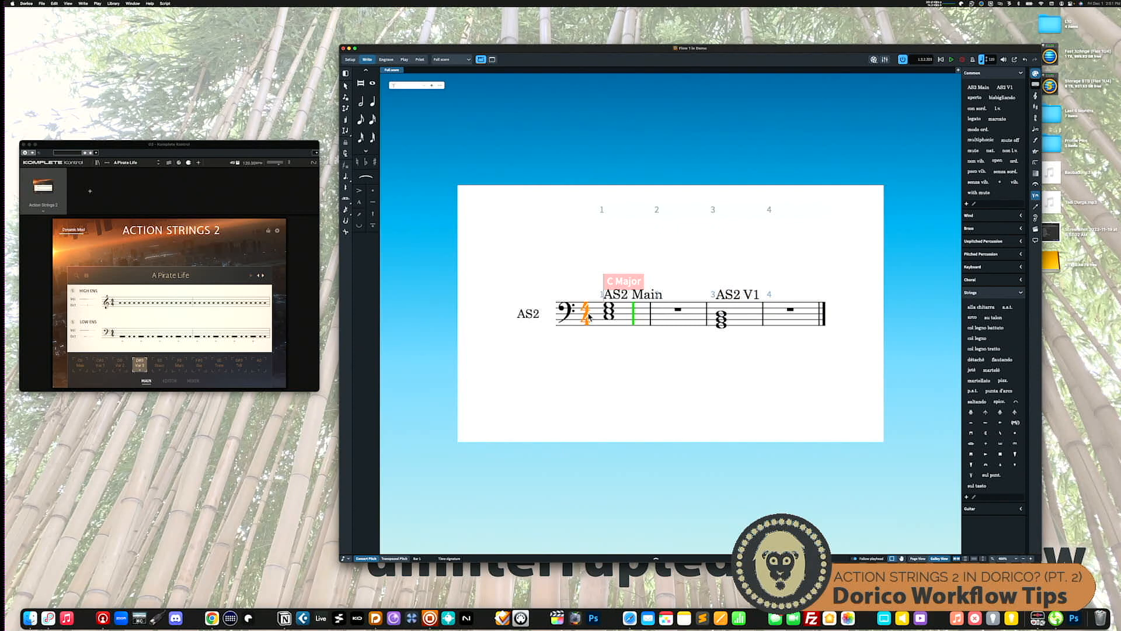
key(space)
key(space)
Step: Add a base switch for the As2 Main playback technique to the As2 (Demo) expression map
click(114, 4)
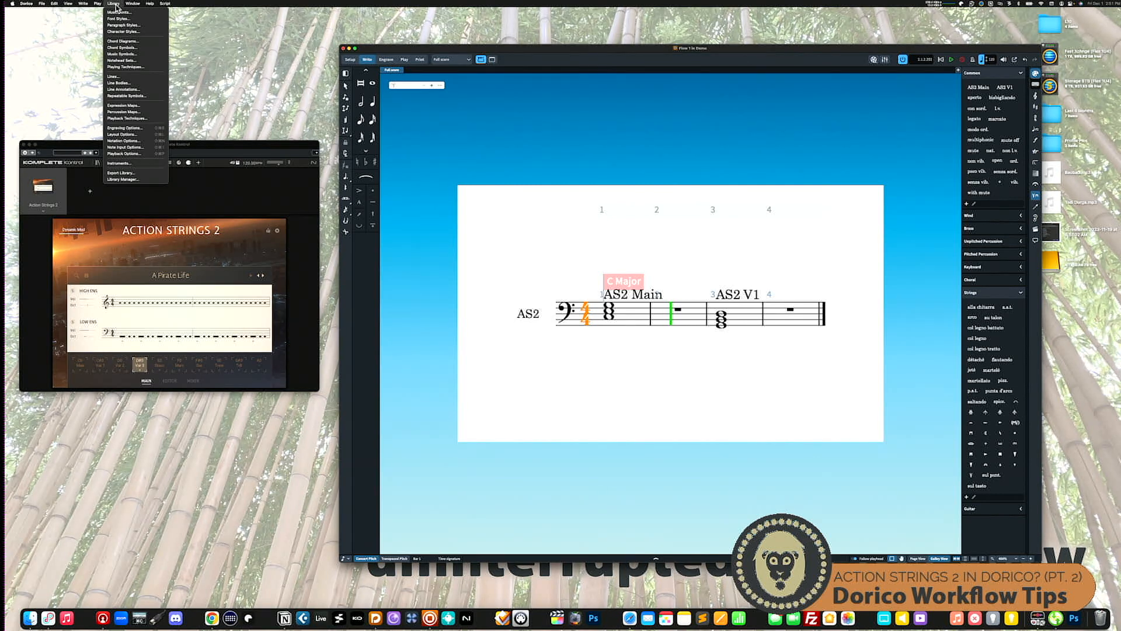
click(425, 181)
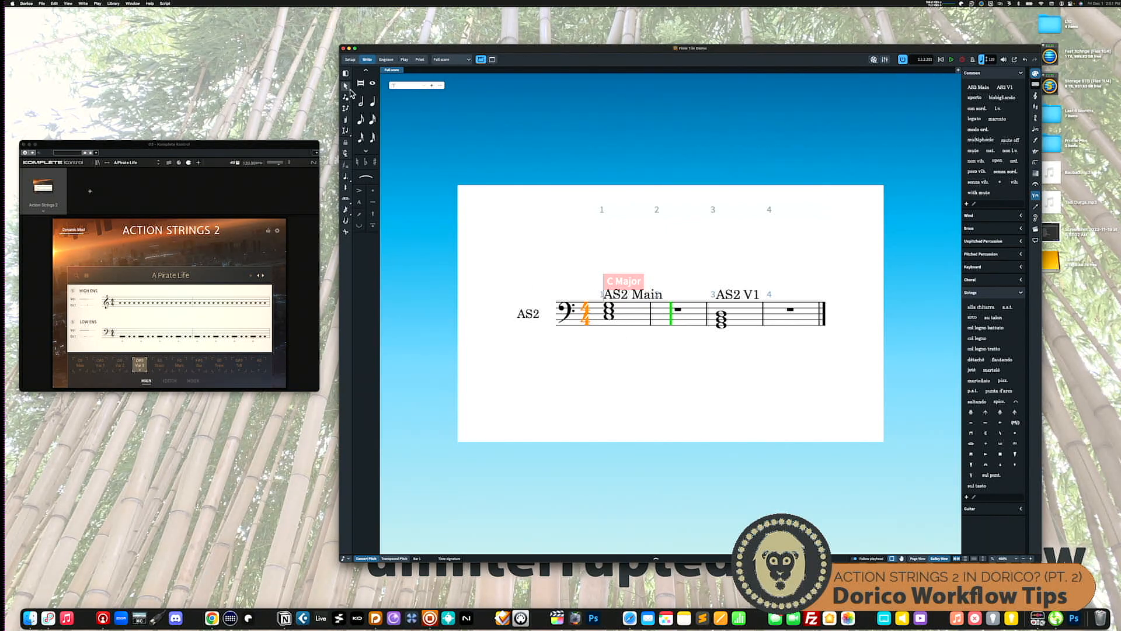
click(113, 4)
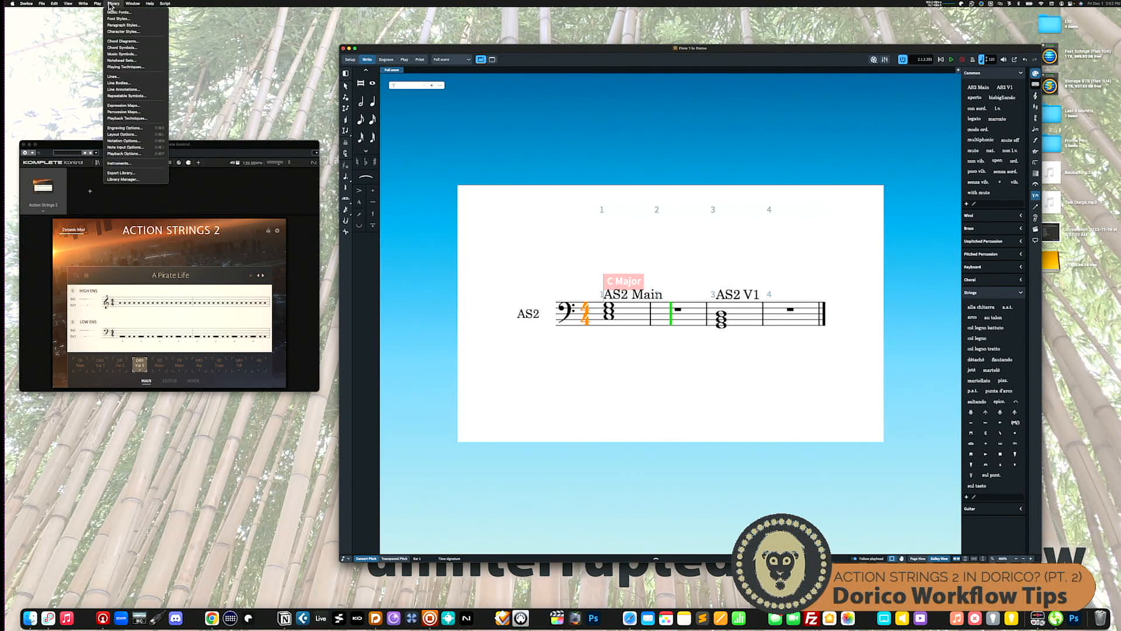
click(133, 106)
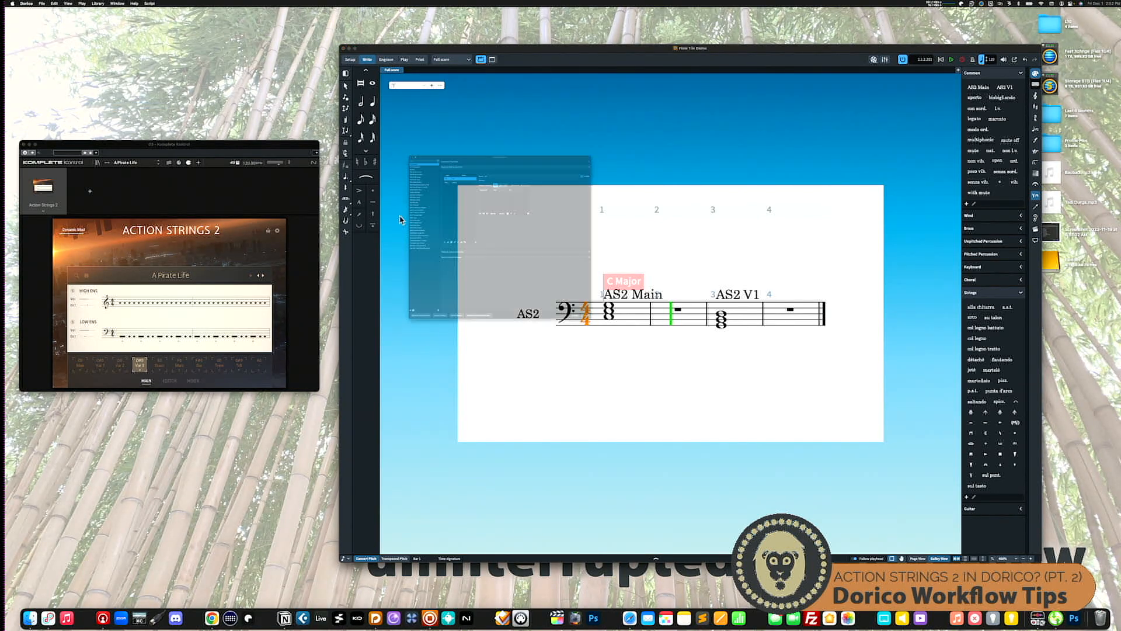
click(392, 124)
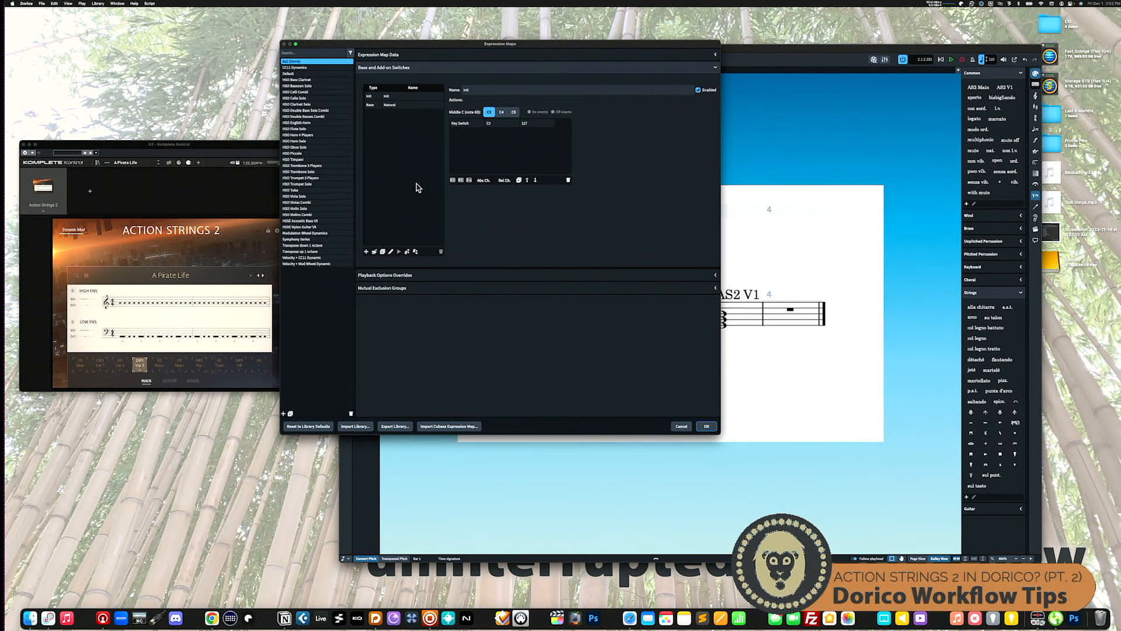
click(367, 252)
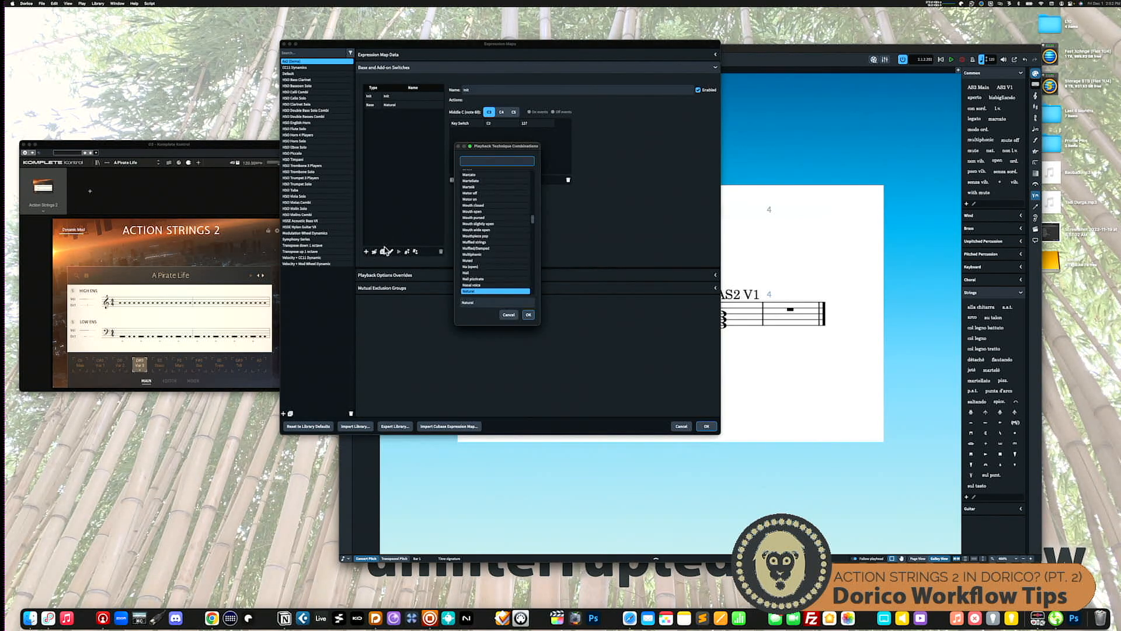
click(485, 160)
text(as)
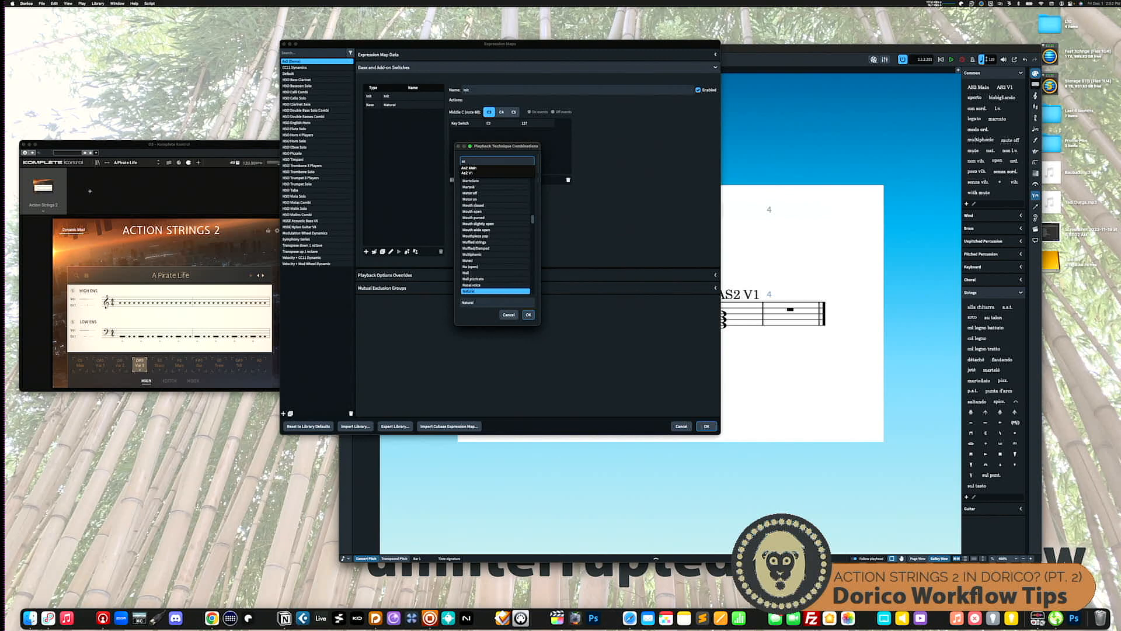
click(476, 168)
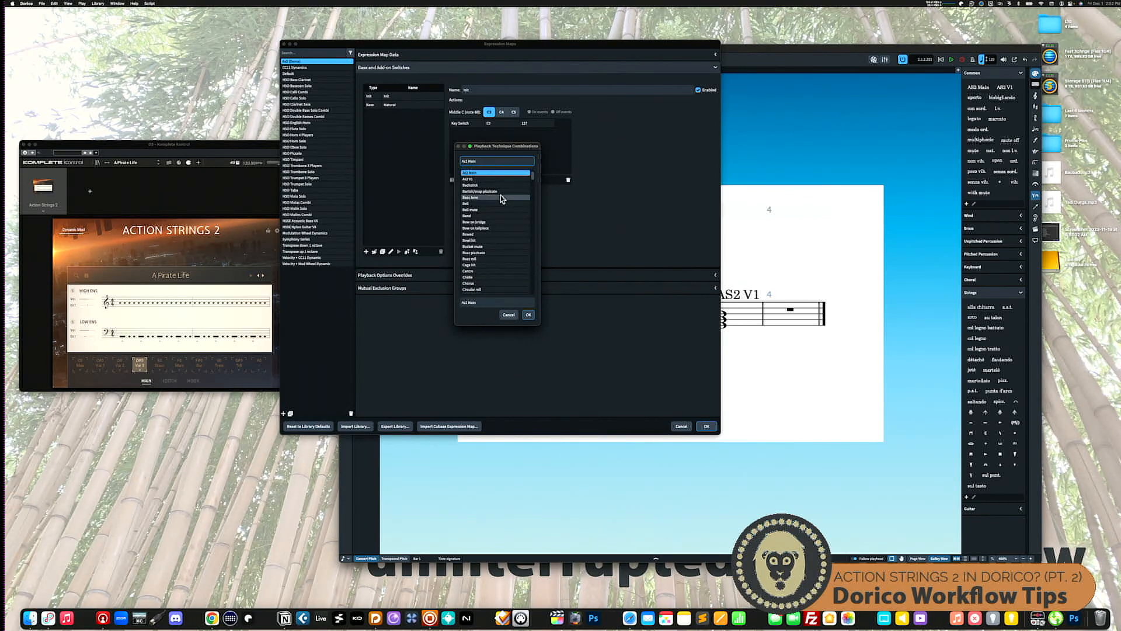
click(528, 315)
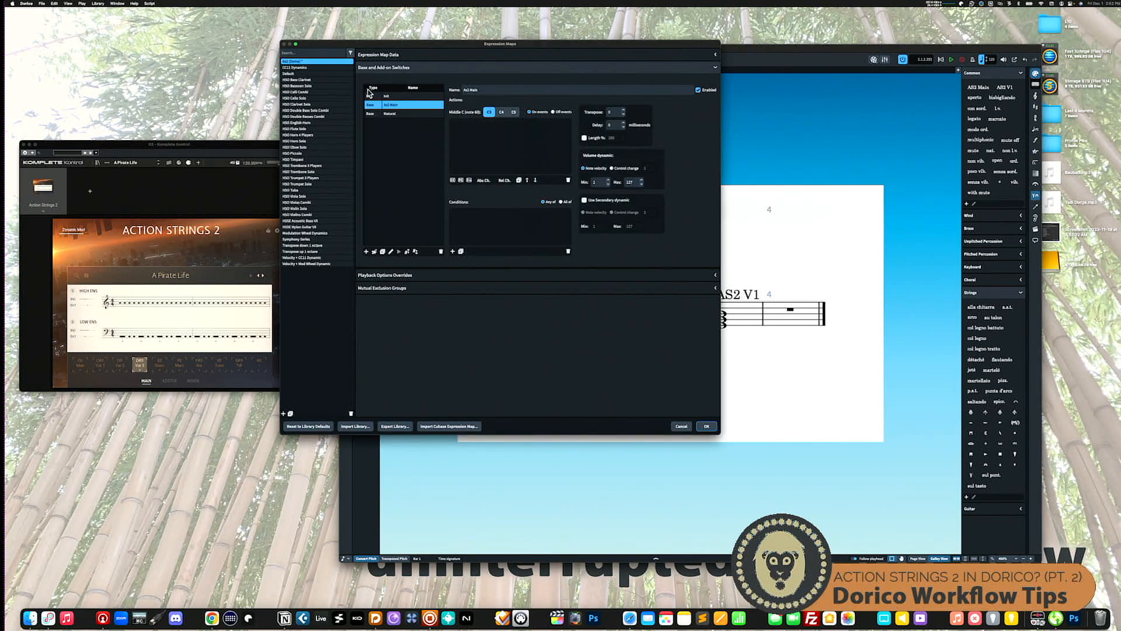
Step: Give the As2 Main base switch a key switch action on note C0
click(469, 180)
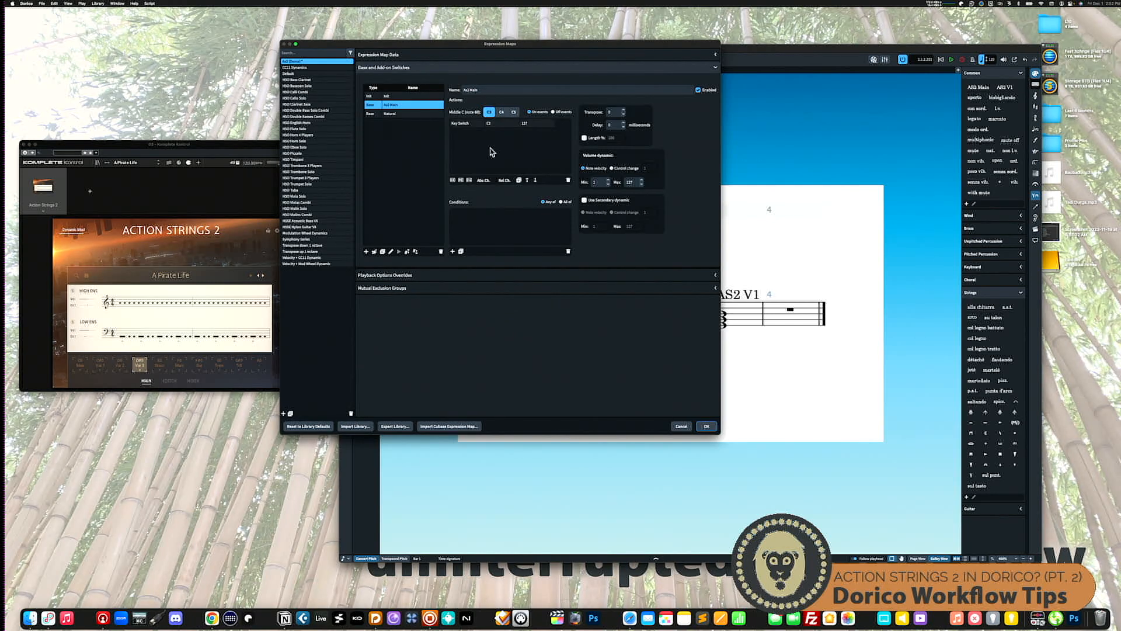
click(501, 129)
click(499, 123)
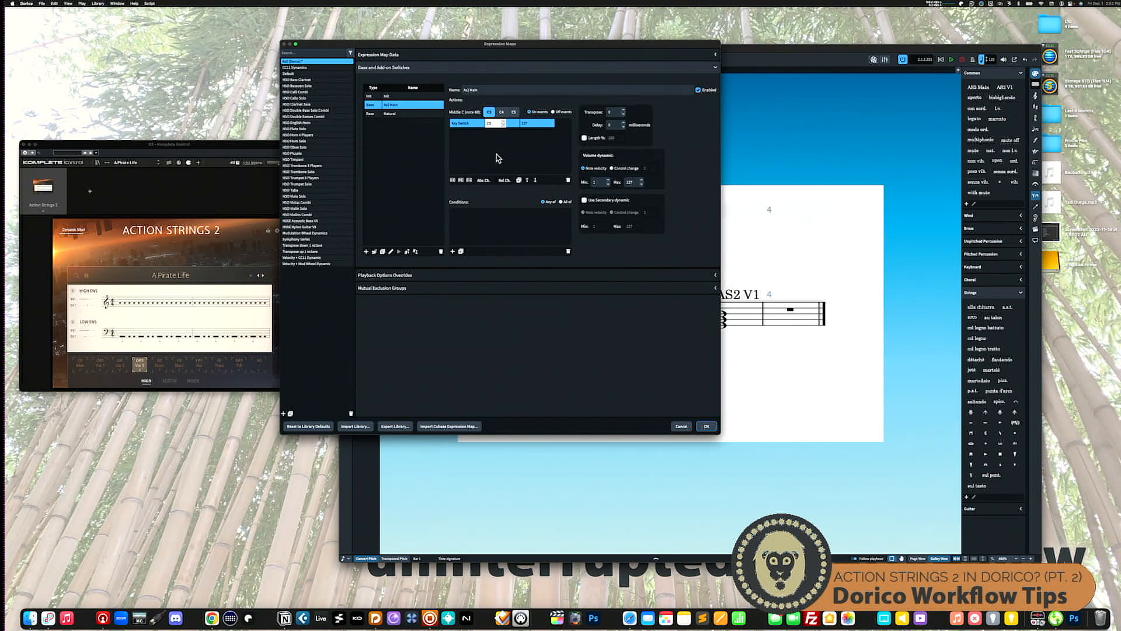
click(605, 251)
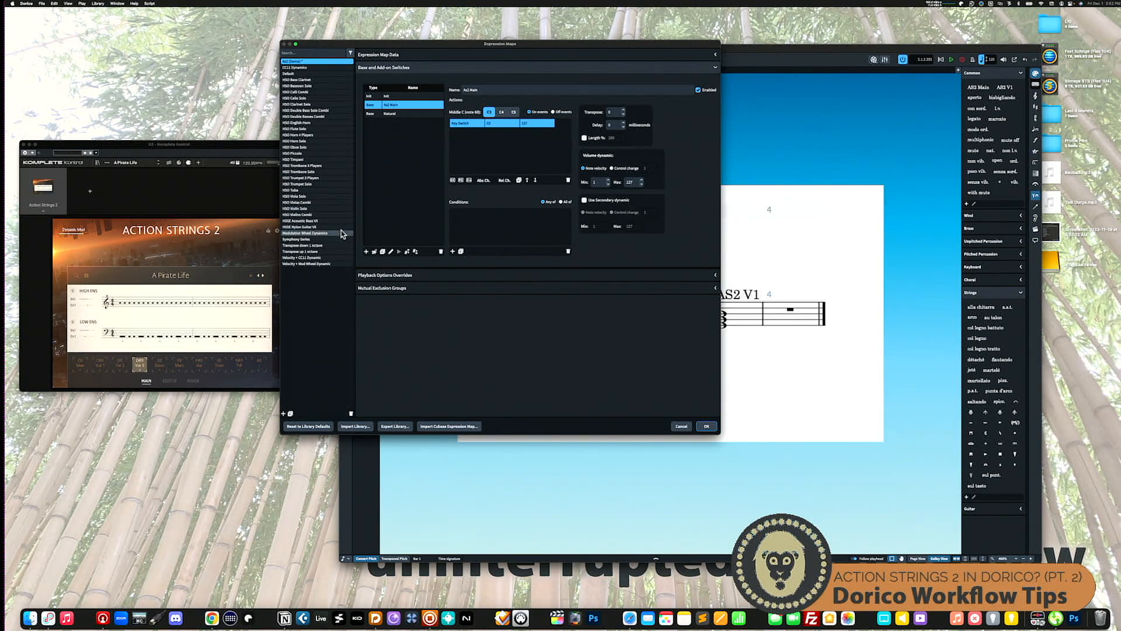
Step: Add a second base switch for the As2 V1 playback technique to the same expression map
click(366, 251)
text(as)
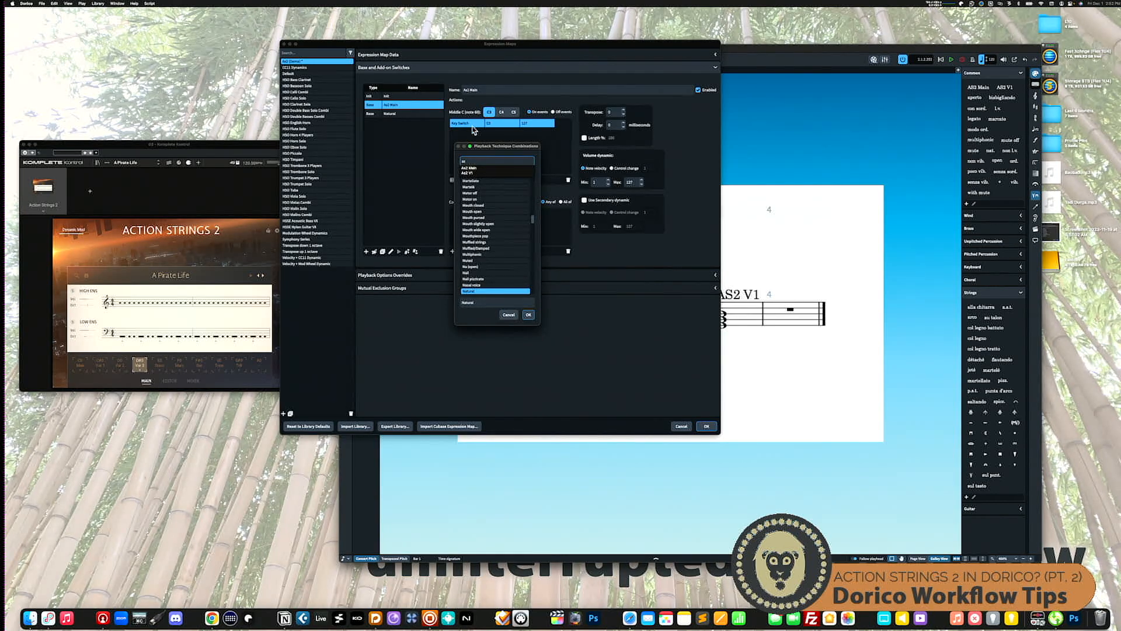
click(476, 168)
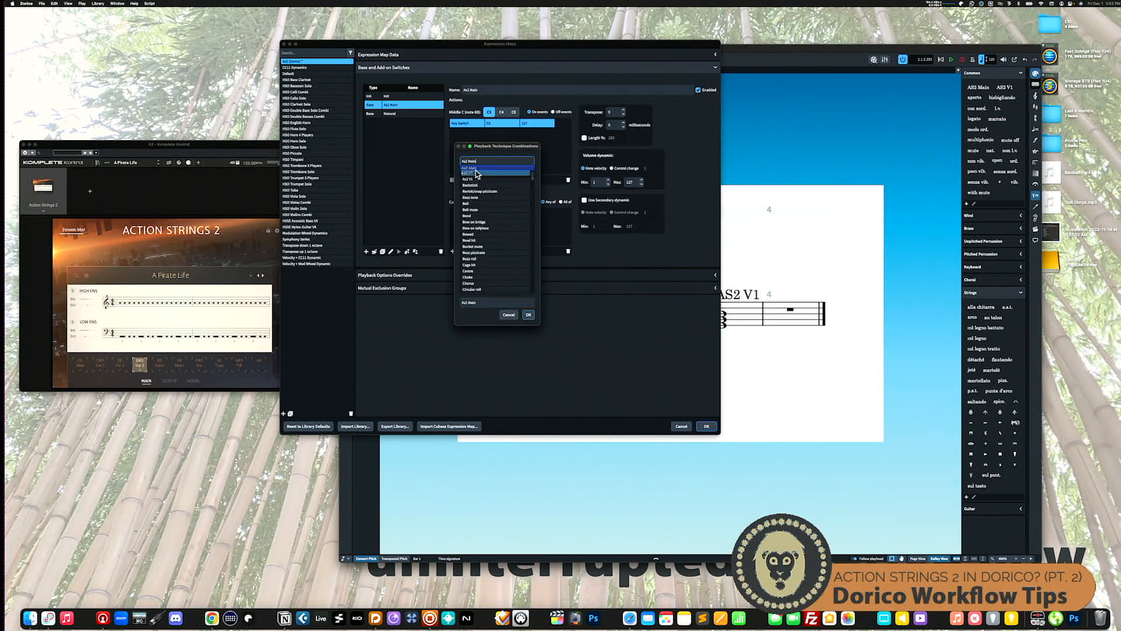
click(480, 179)
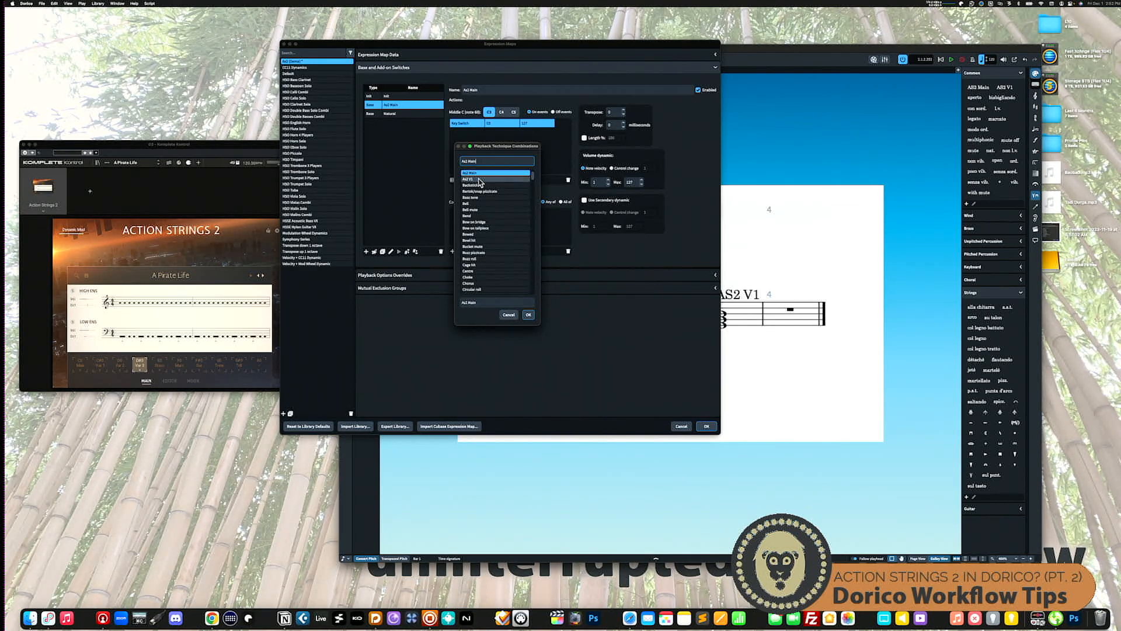
click(528, 314)
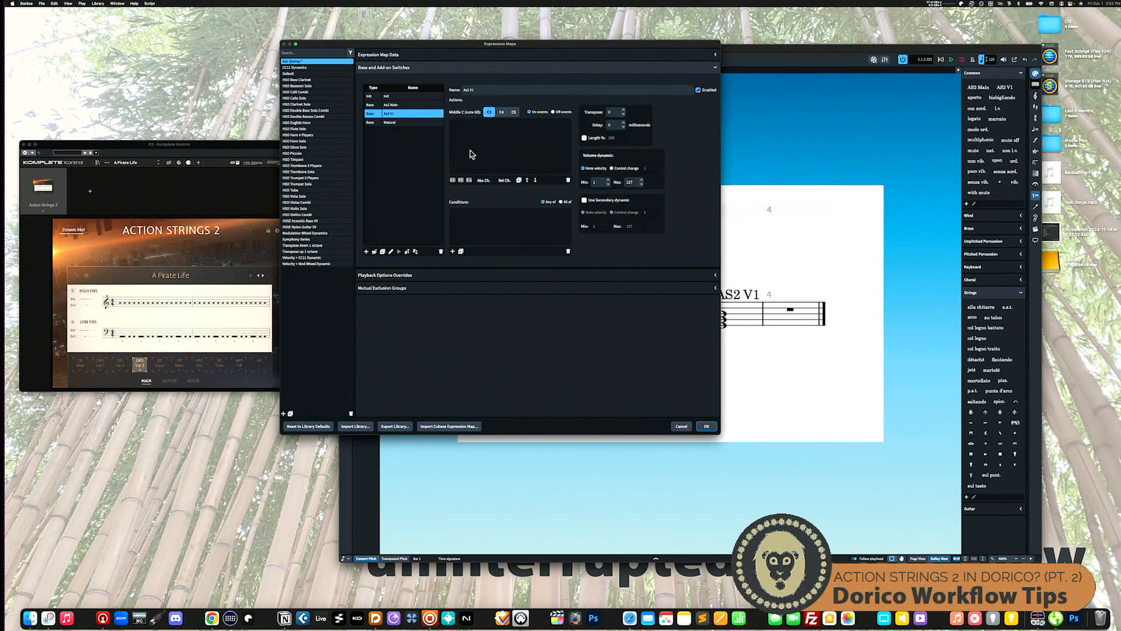
Step: Give the As2 V1 base switch a key switch action on note C#0 and accept the expression map changes
click(470, 180)
click(507, 123)
click(507, 124)
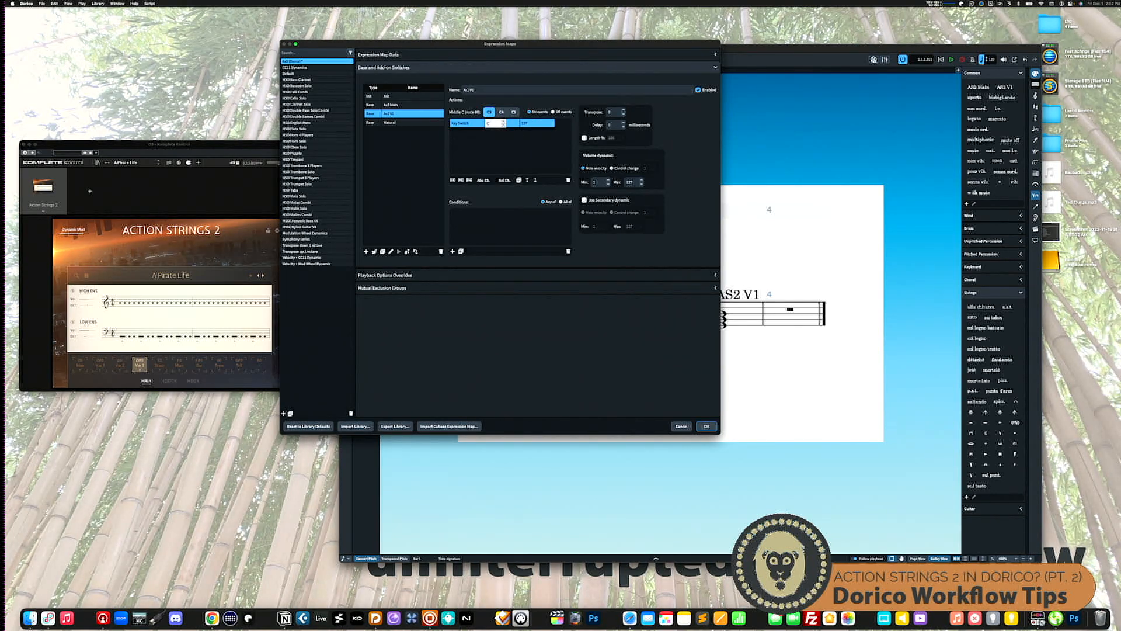
text(C#0)
key(Return)
click(707, 426)
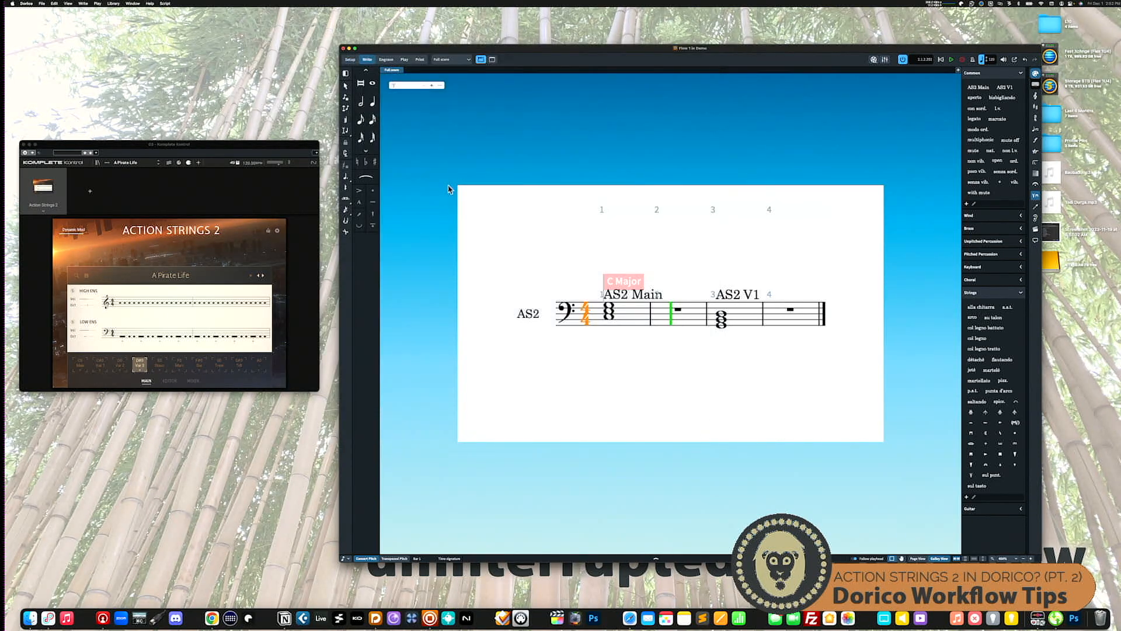
Step: In Play mode, assign the As2 (Demo) expression map to channel 1 in the AS2 track's endpoint setup
click(117, 4)
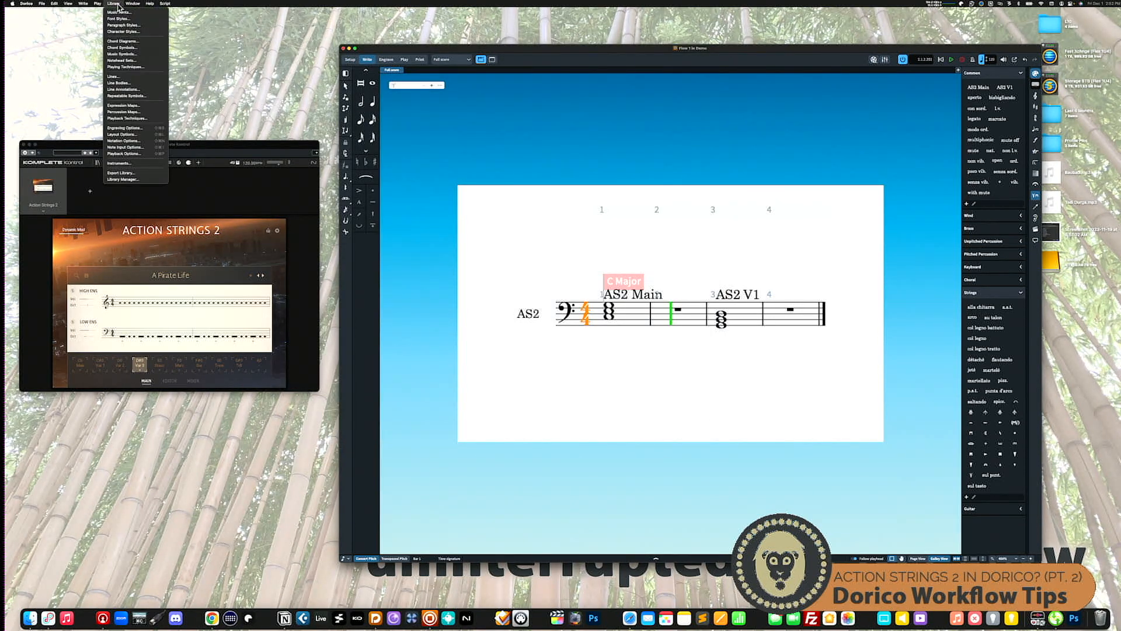
click(404, 60)
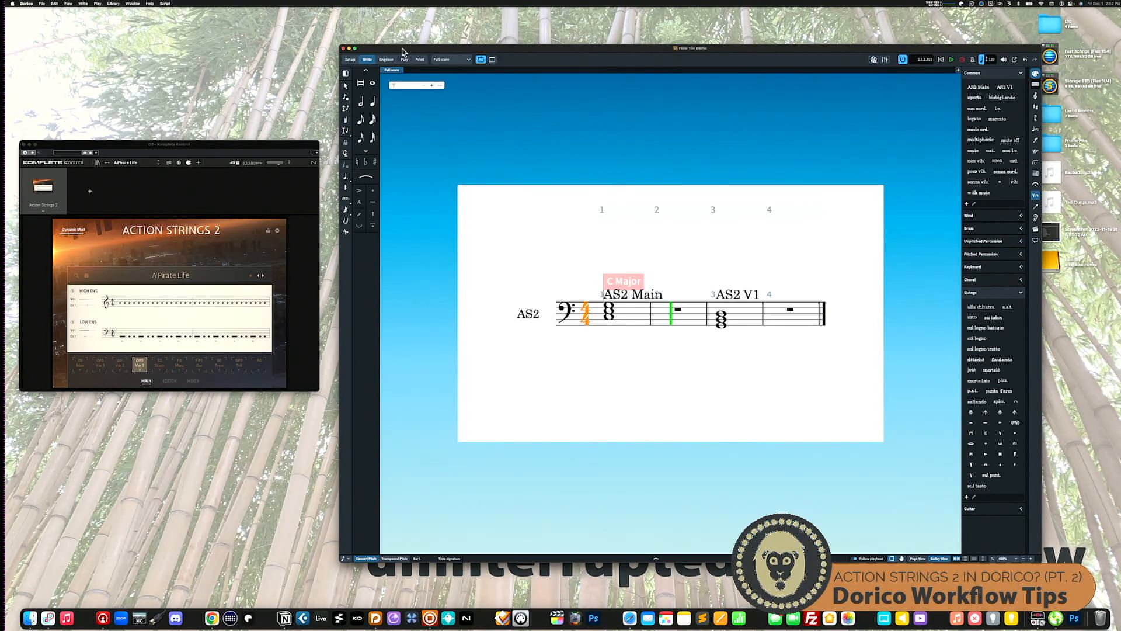
click(404, 61)
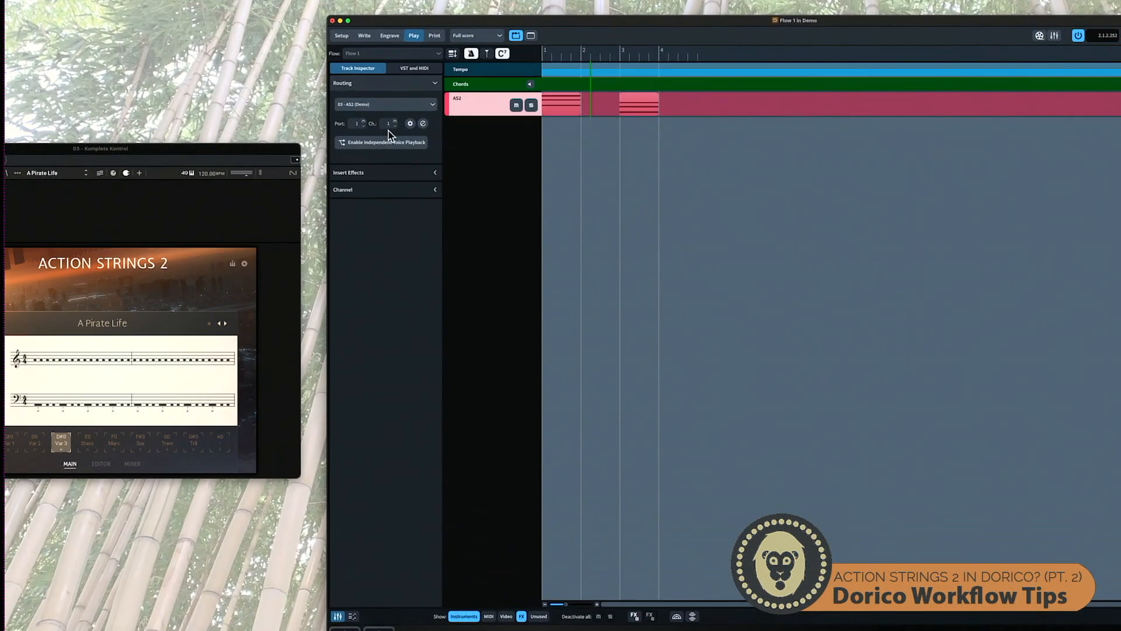
click(410, 123)
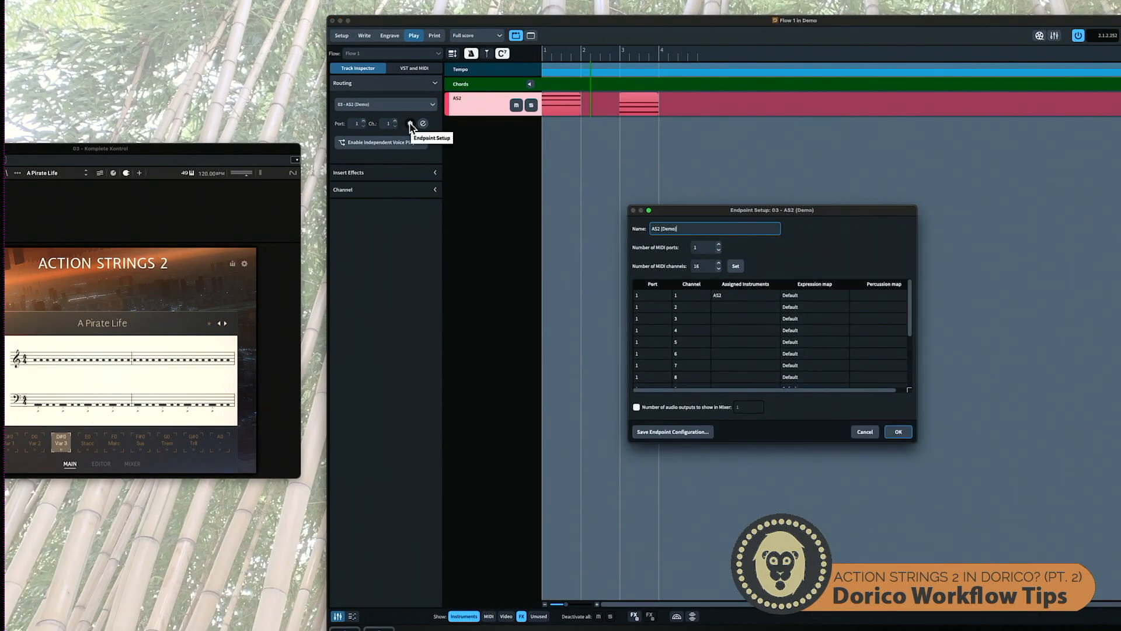
click(806, 296)
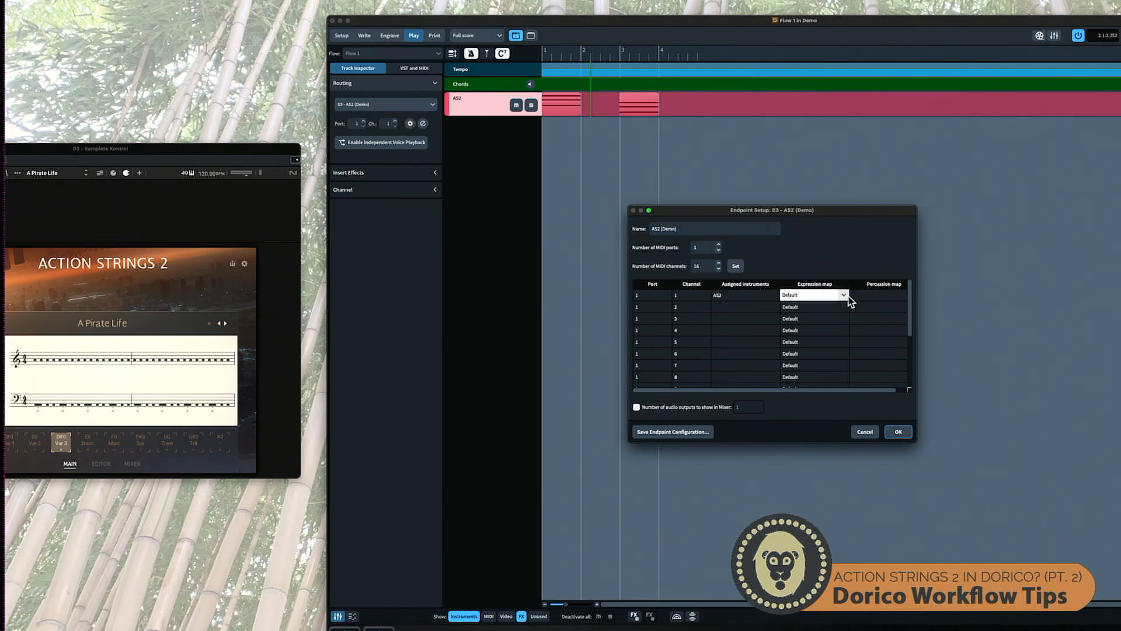
click(845, 296)
click(828, 304)
click(898, 431)
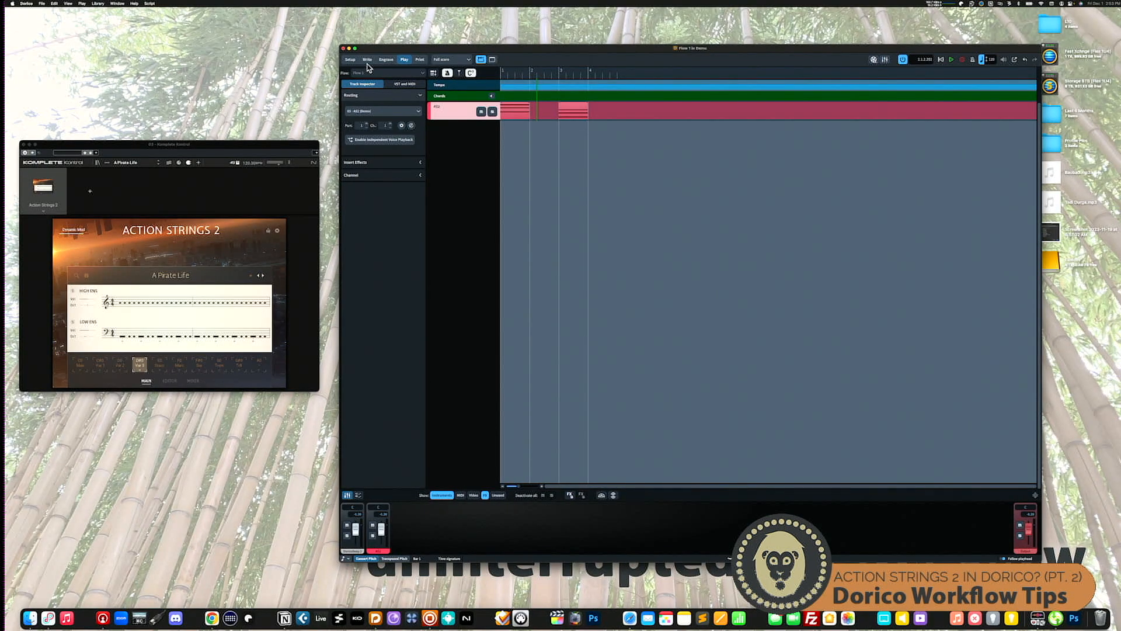
Step: Return to Write mode and play the score from the bar 1 chord to test the key switches
click(366, 61)
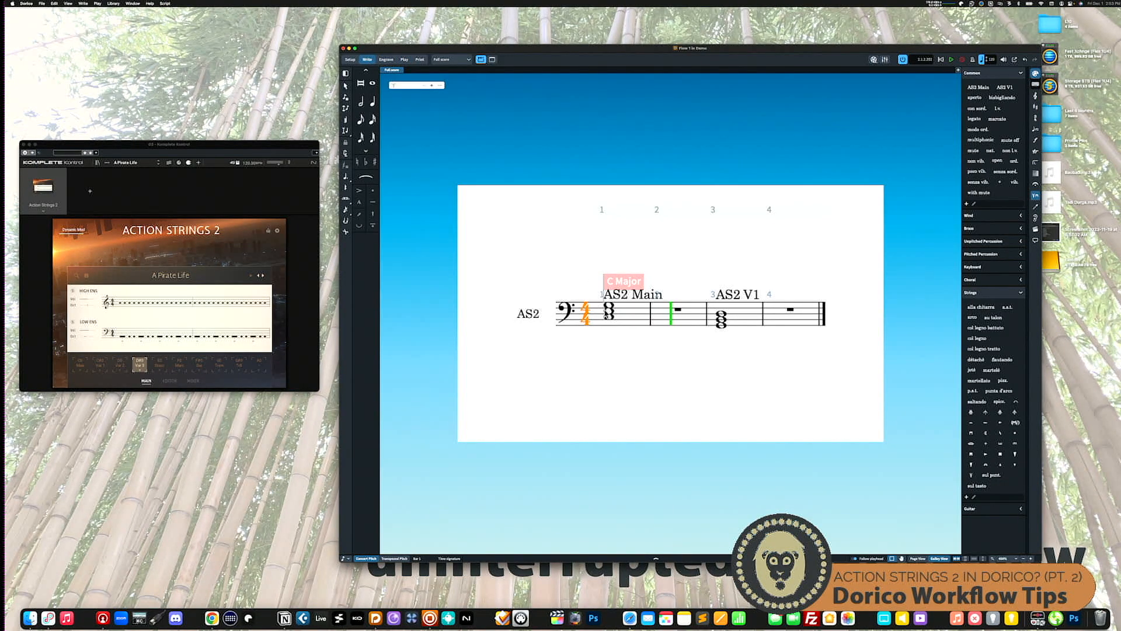
click(607, 313)
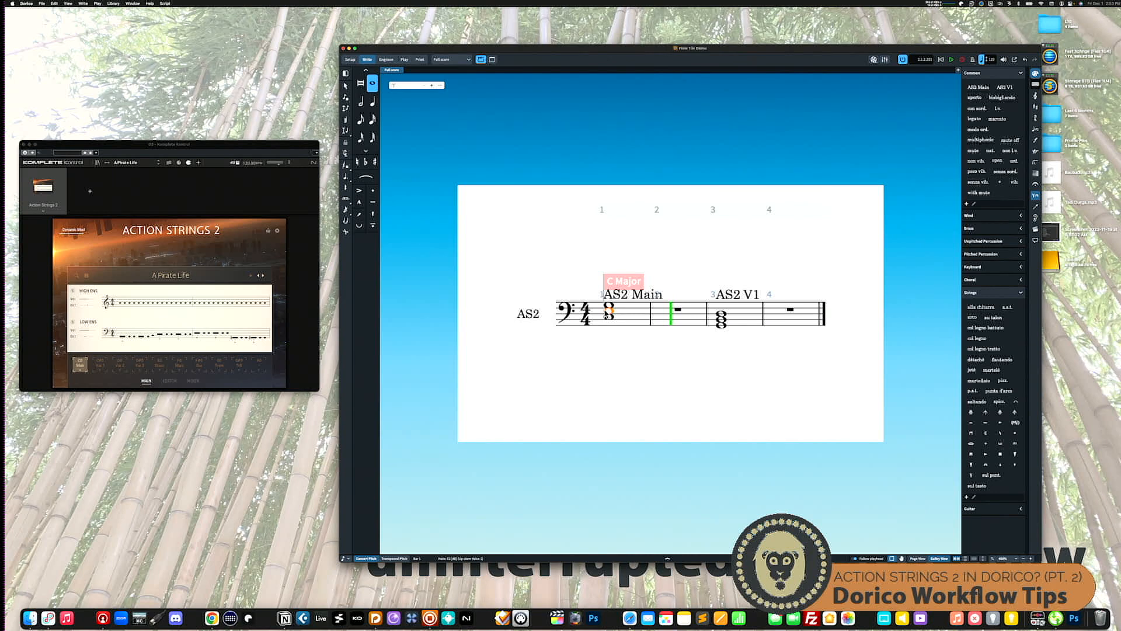
key(p)
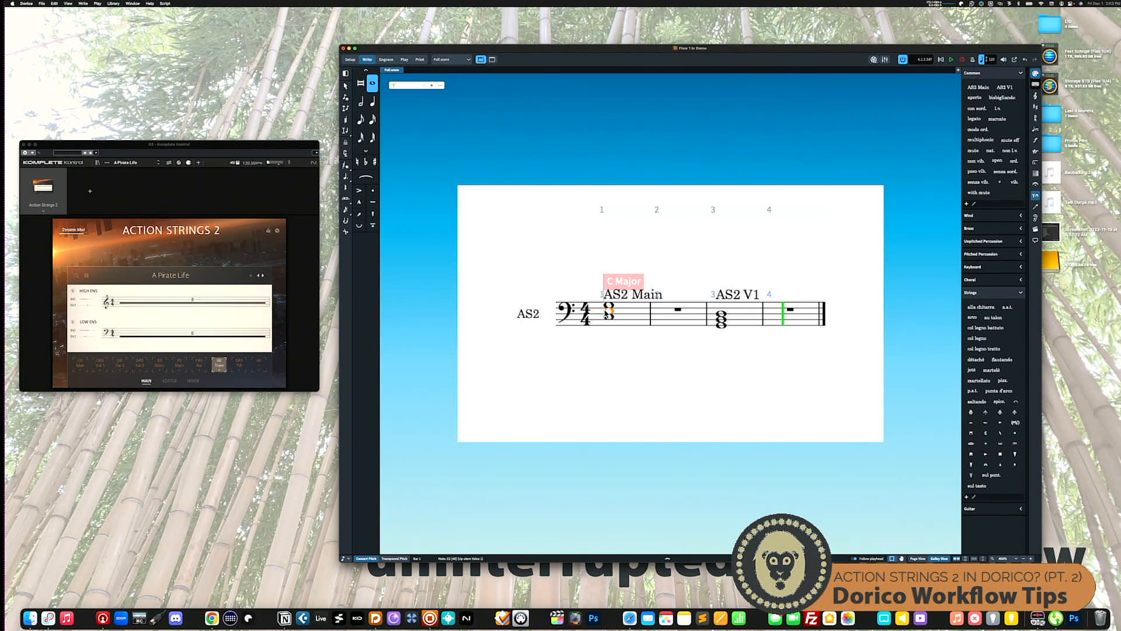
click(220, 367)
Step: Raise the bar 3 chord by one octave and play it back
click(713, 312)
key(super+alt+Up)
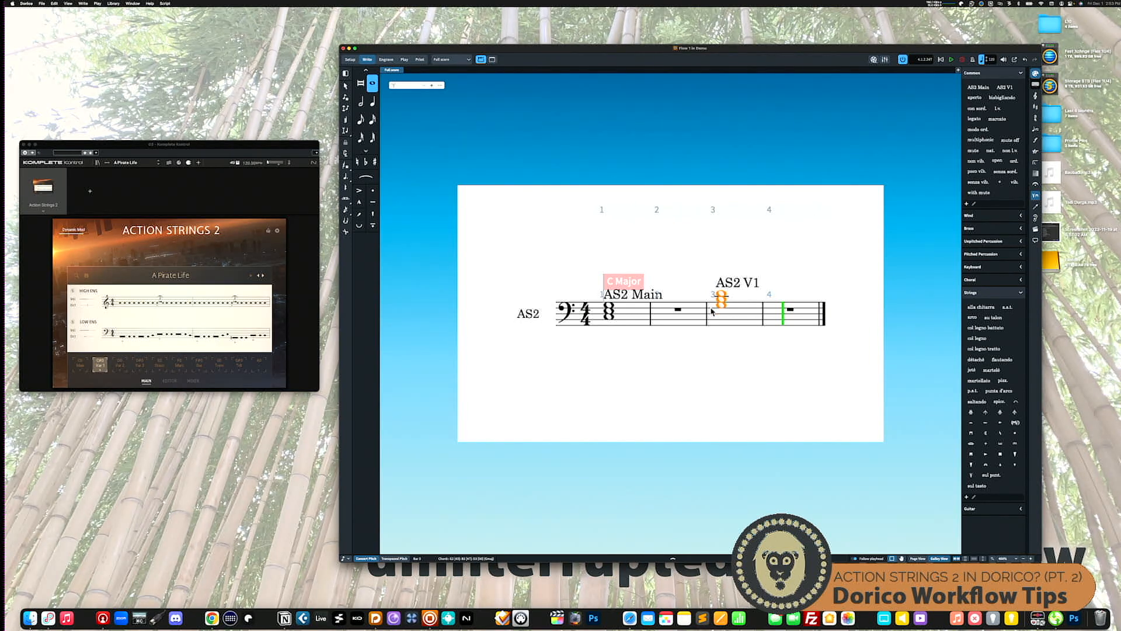
key(space)
Step: Play the score through from the bar 1 chord and switch to Play mode
click(630, 311)
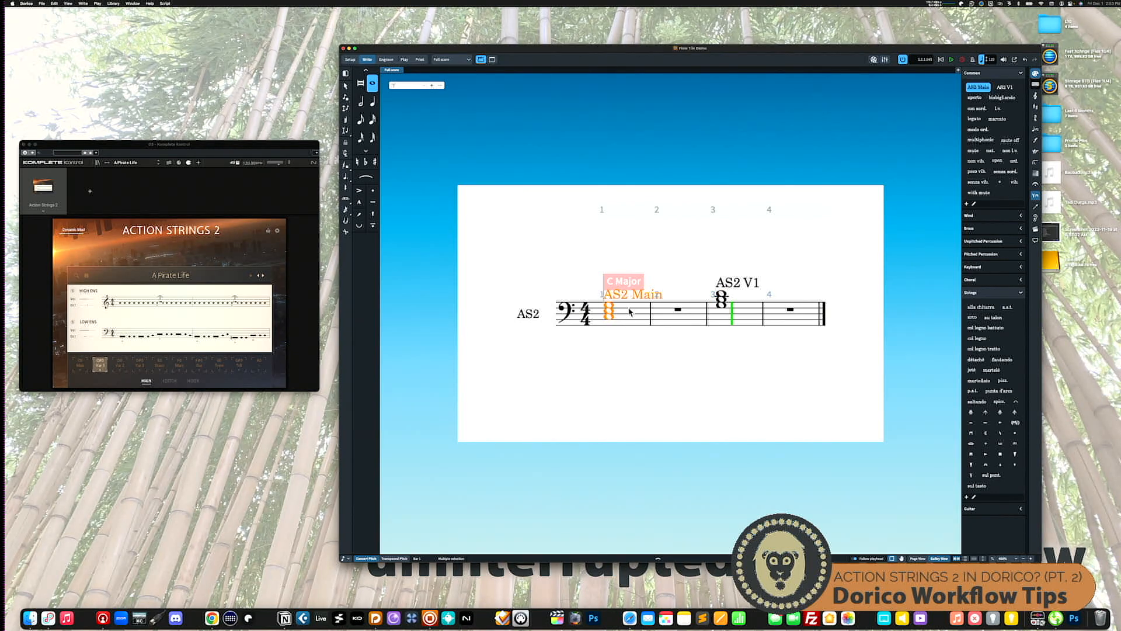
key(space)
click(405, 59)
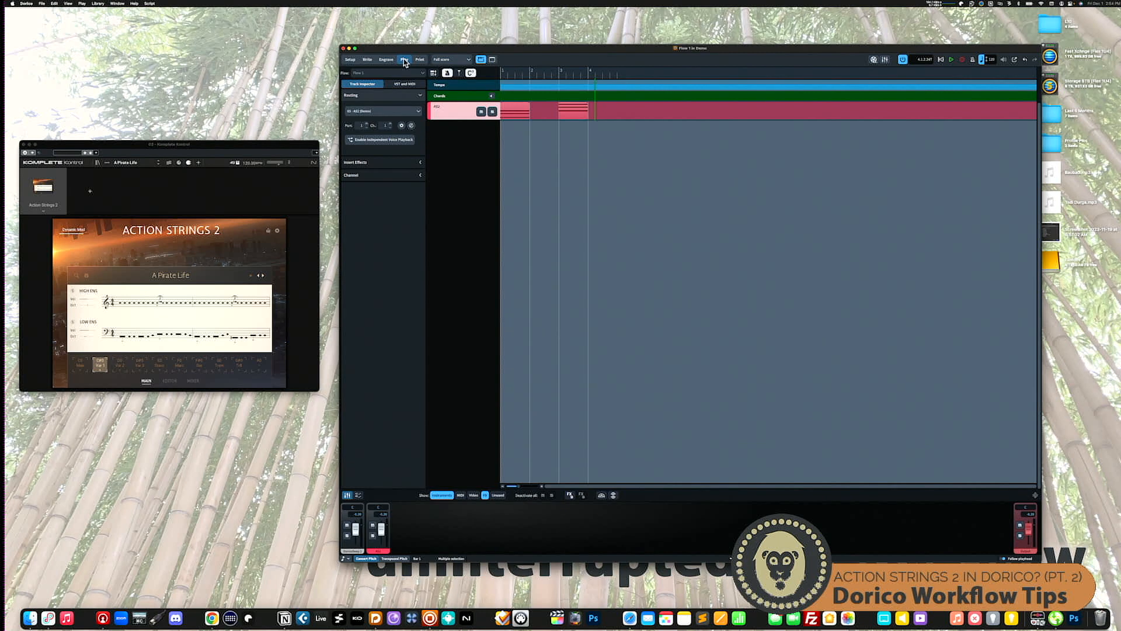
click(118, 3)
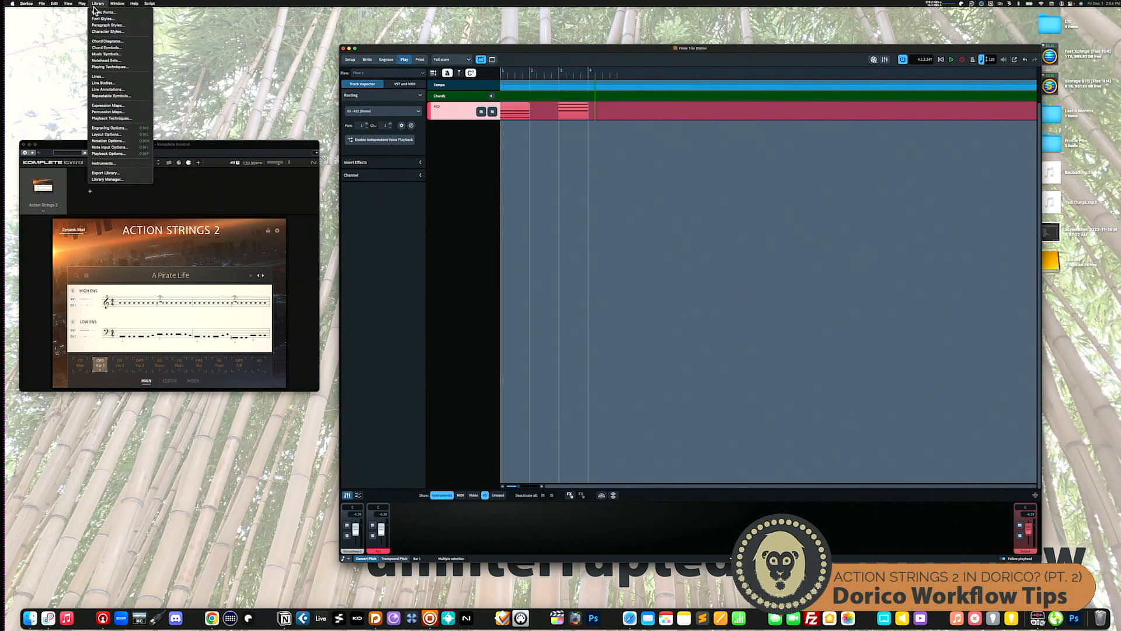
mouse_move(81, 4)
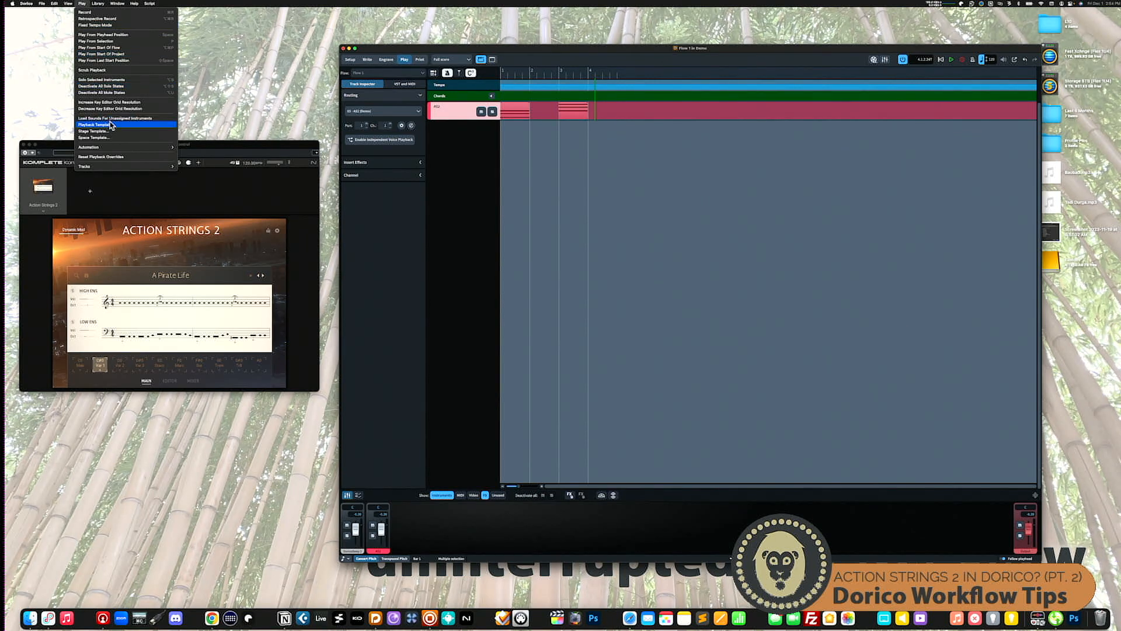
click(97, 130)
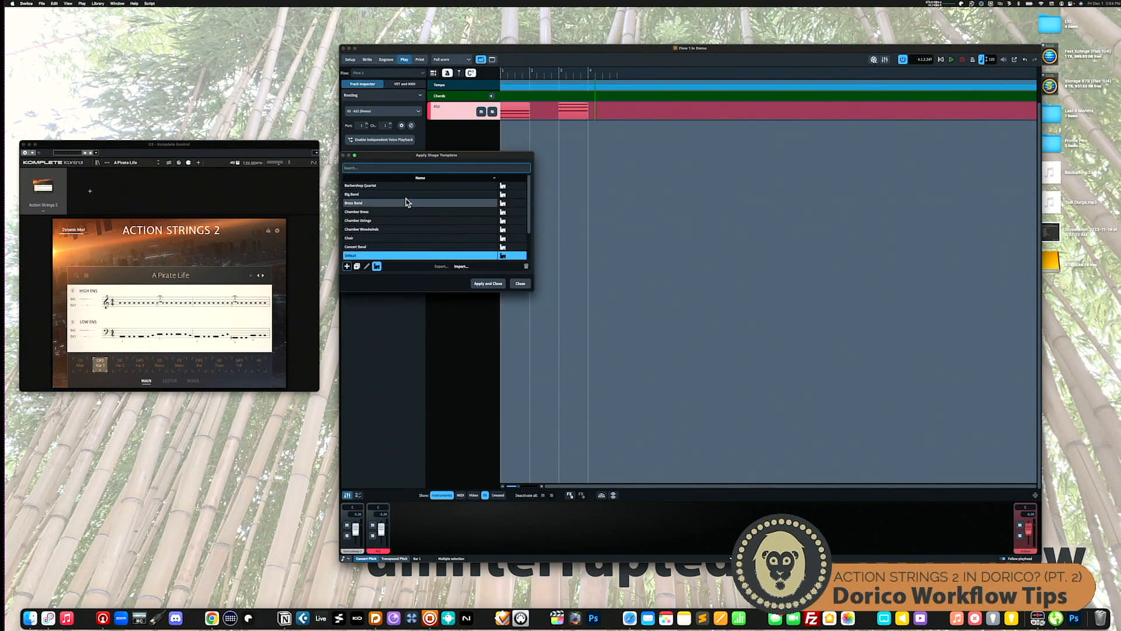
click(517, 285)
Step: Save the AS2 track's endpoint configuration under the name AS2 (Demo) and close the endpoint setup
click(401, 125)
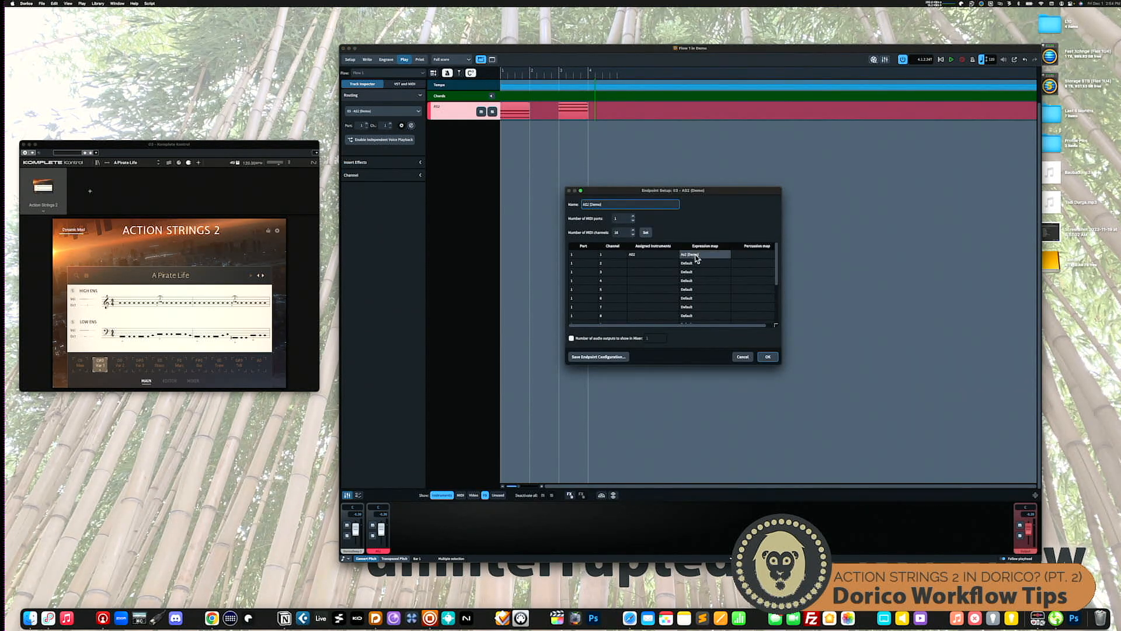
click(605, 357)
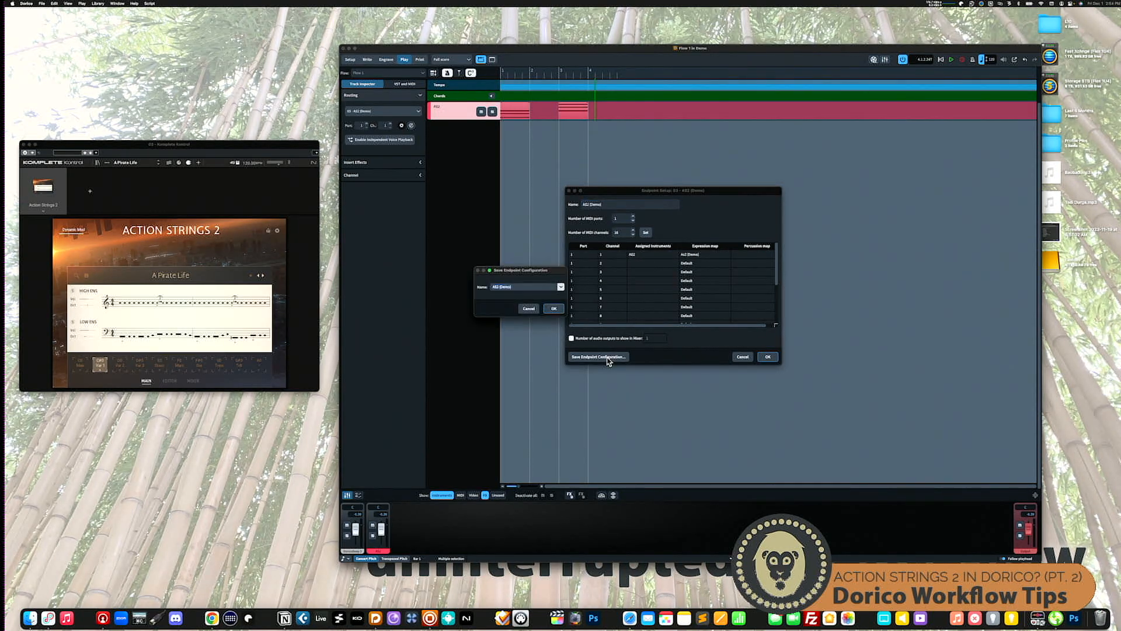
click(556, 309)
click(722, 307)
click(768, 357)
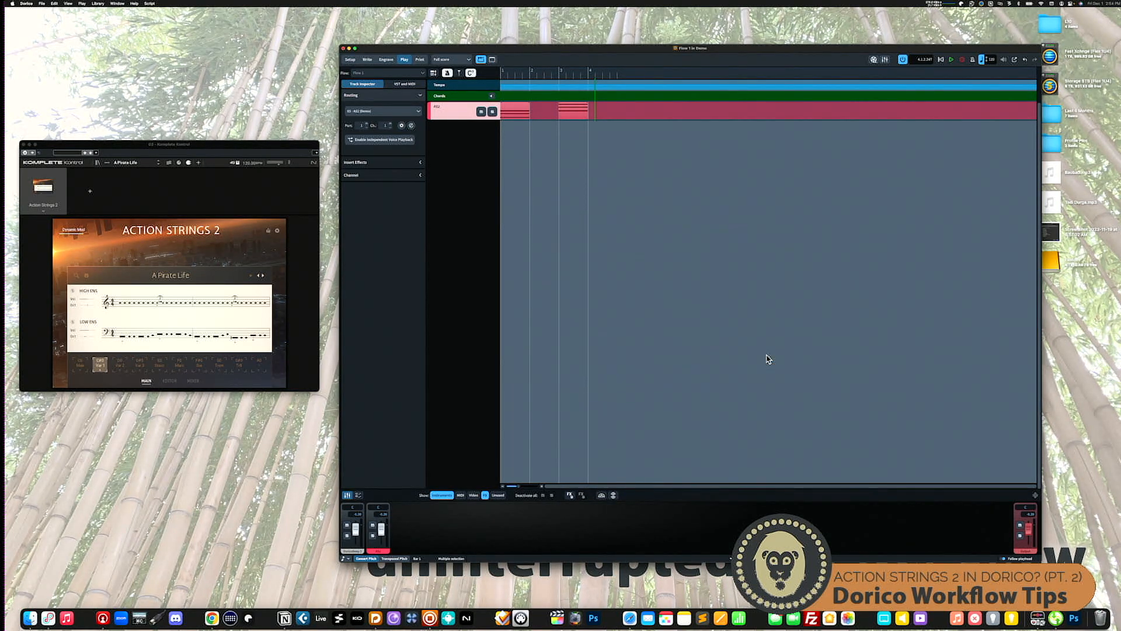
Step: Create a new playback template named AS2 (Demo)
click(82, 4)
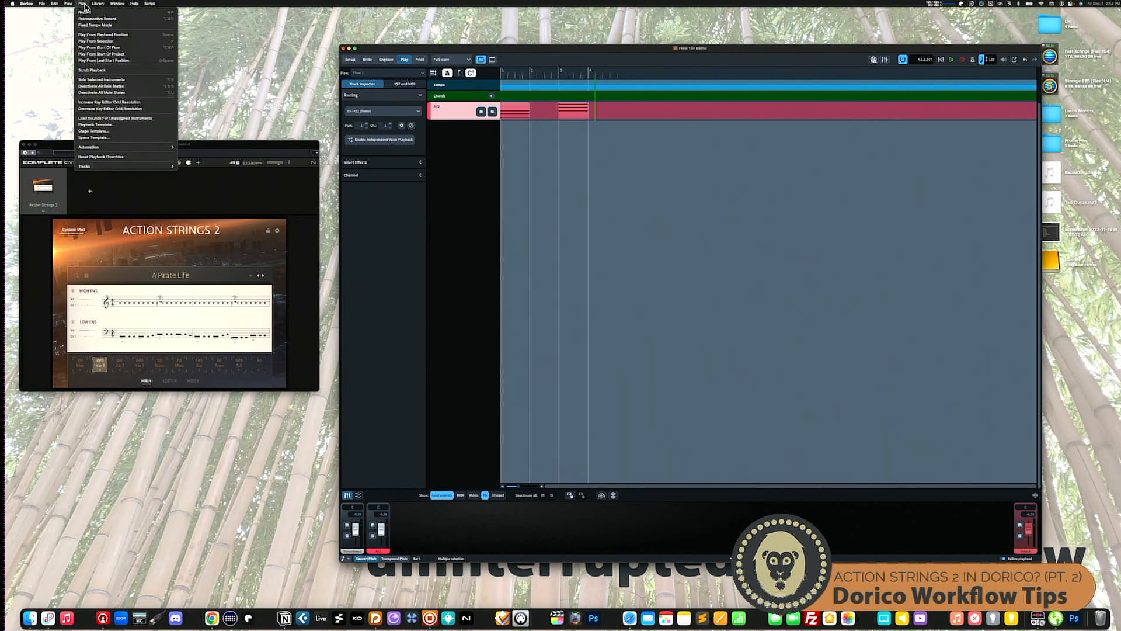
click(109, 125)
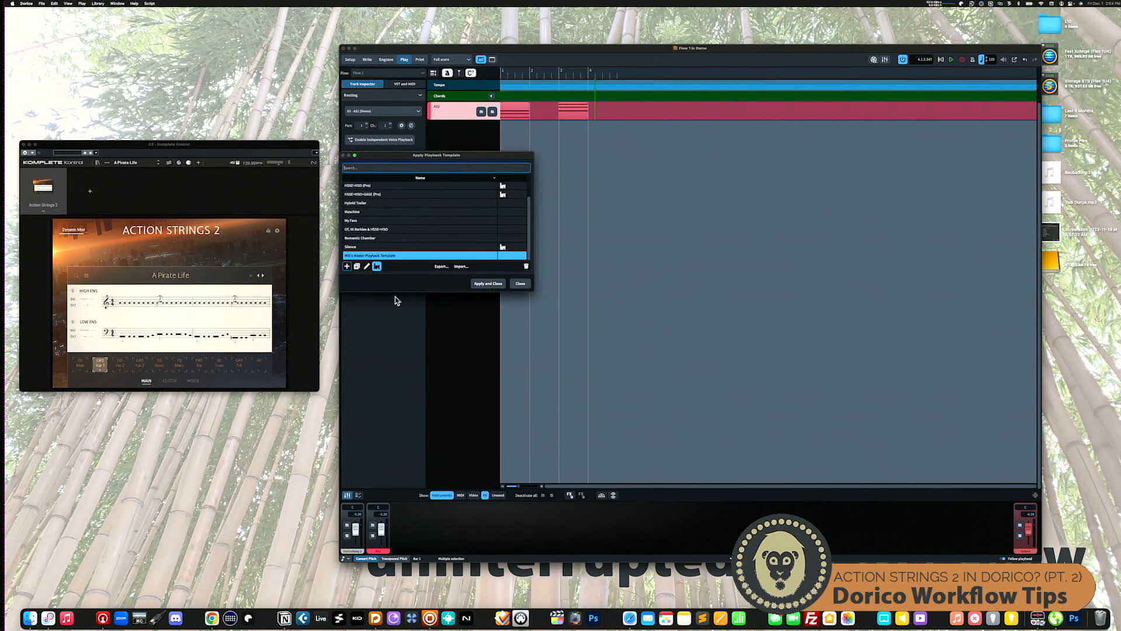
click(347, 266)
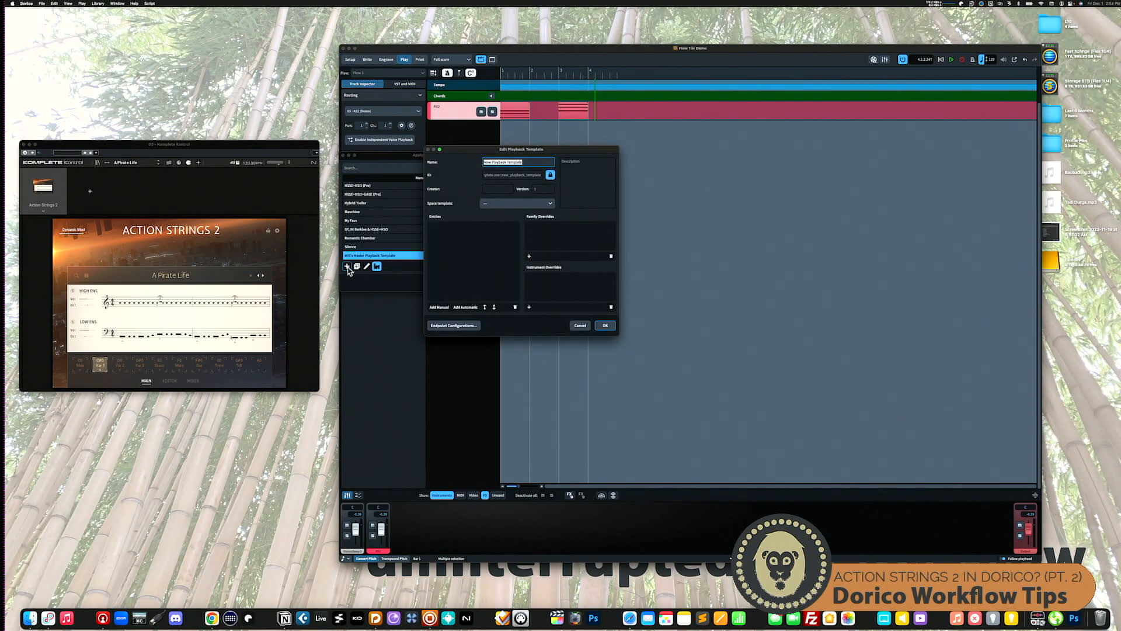
text(AS2 (Demo)
click(462, 248)
Step: Add the AS2 (Demo) endpoint configuration as a manual entry in the template and save it without applying it
click(440, 307)
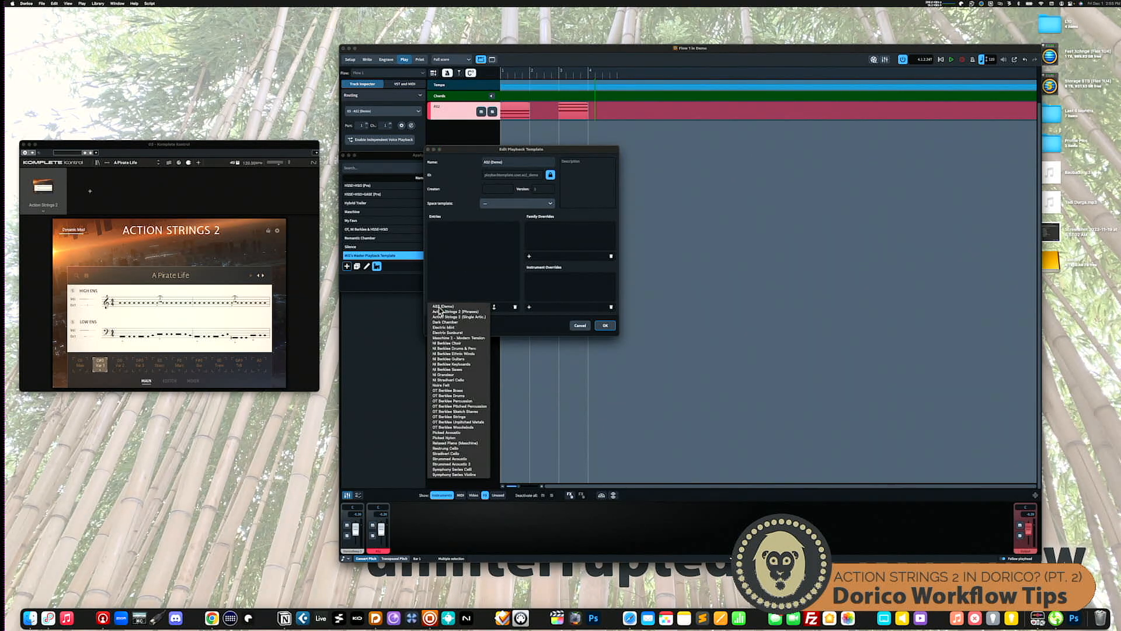
click(446, 307)
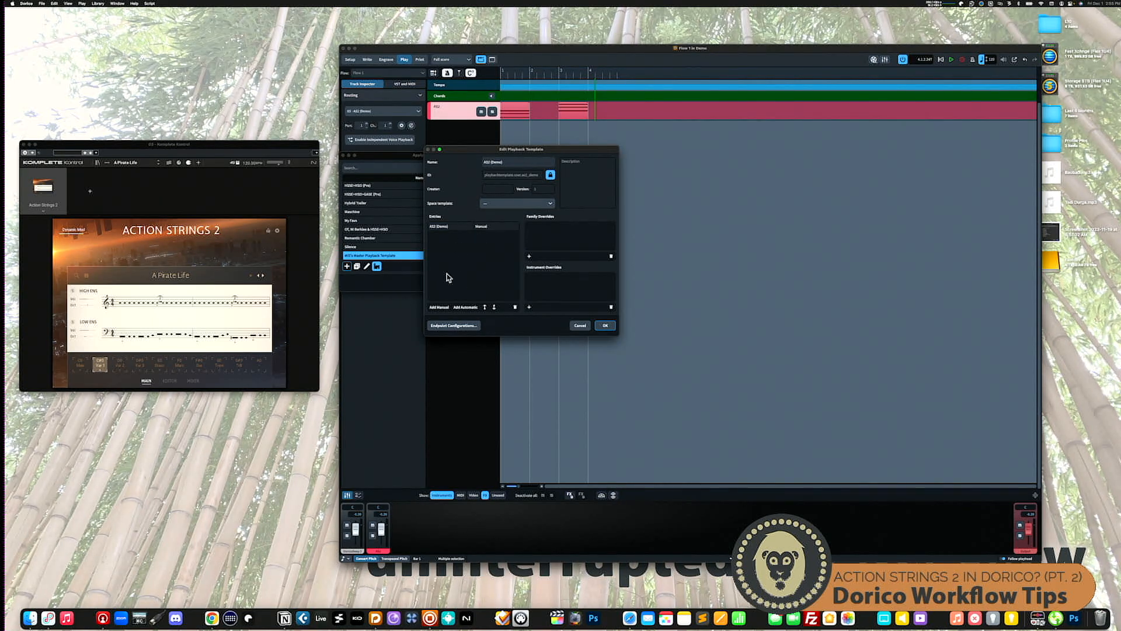
click(440, 307)
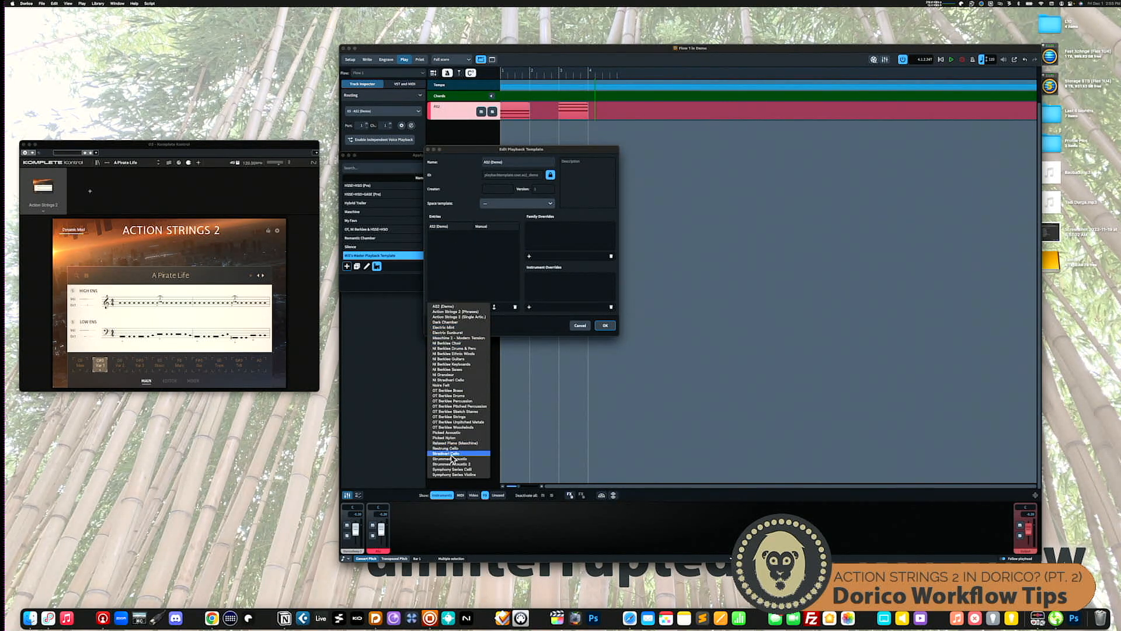
click(504, 328)
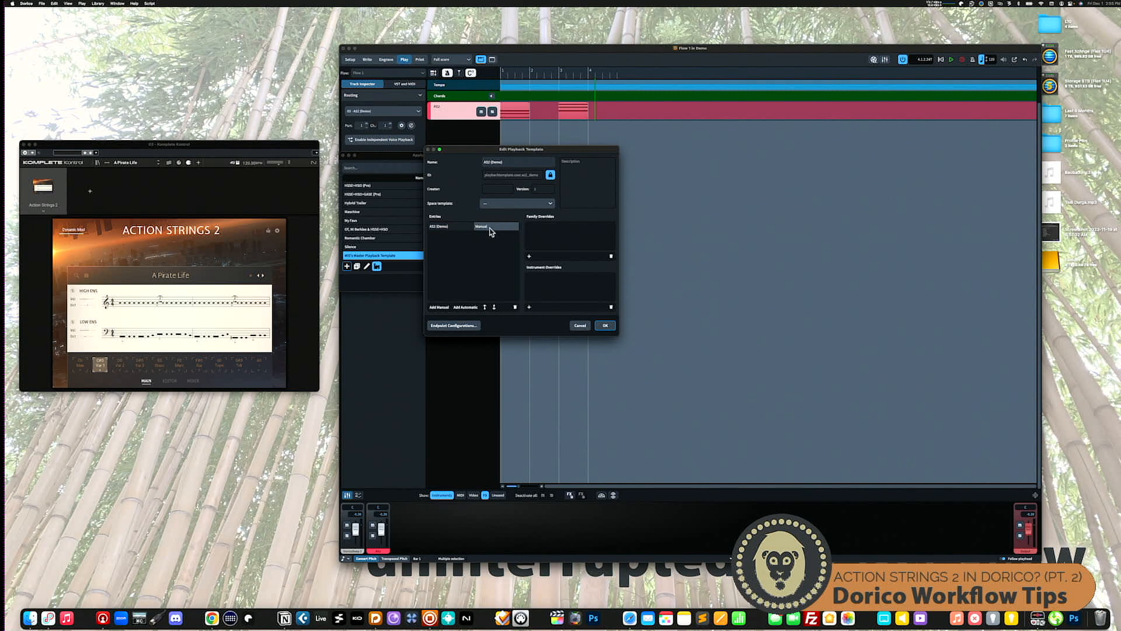
click(605, 327)
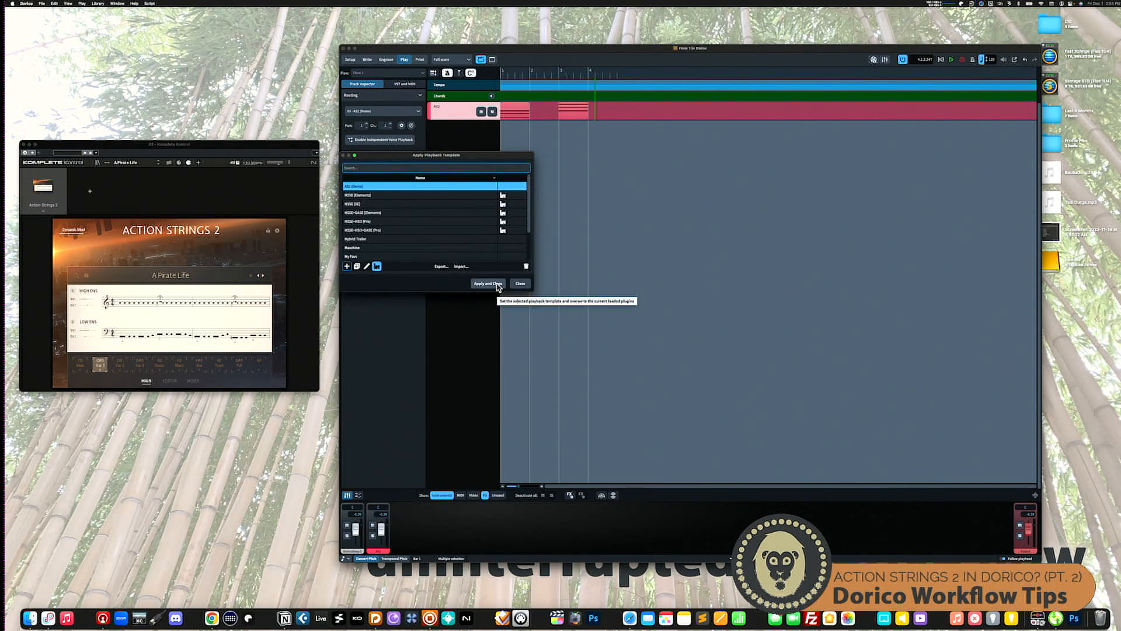
click(519, 284)
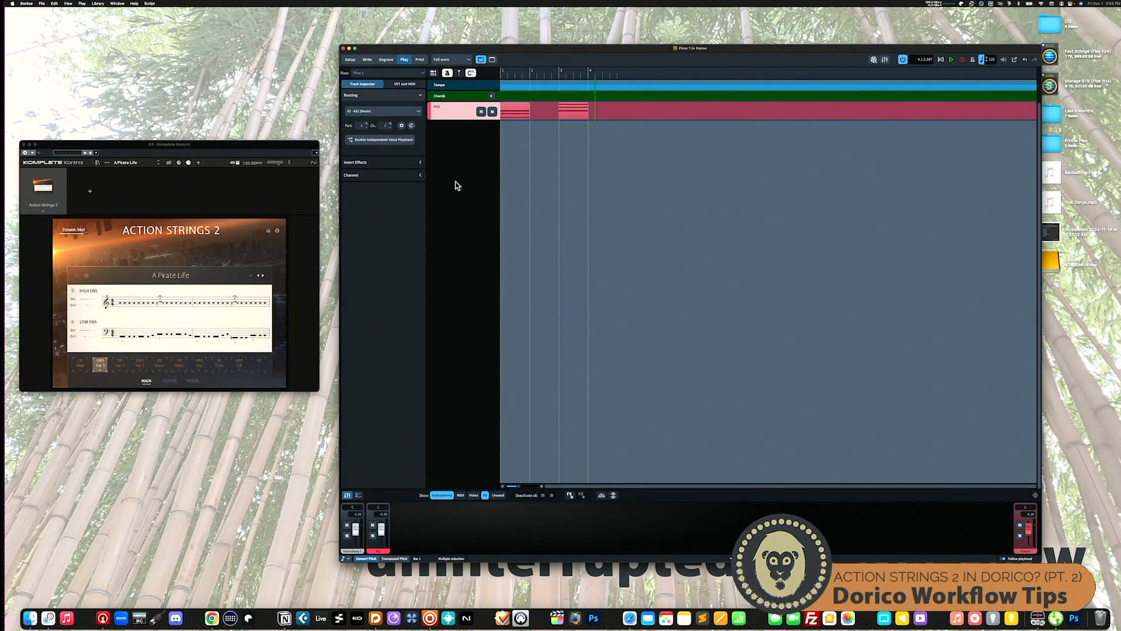
Step: Route the AS2 track to the HALion Sonic instrument and show the project's VST instruments
click(409, 113)
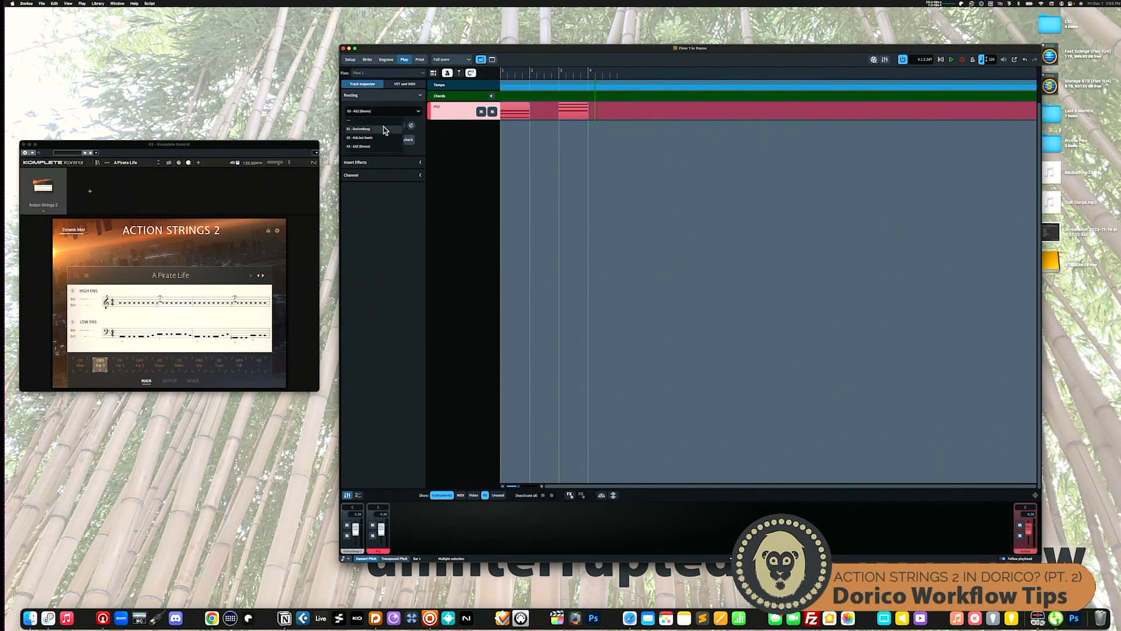
click(361, 137)
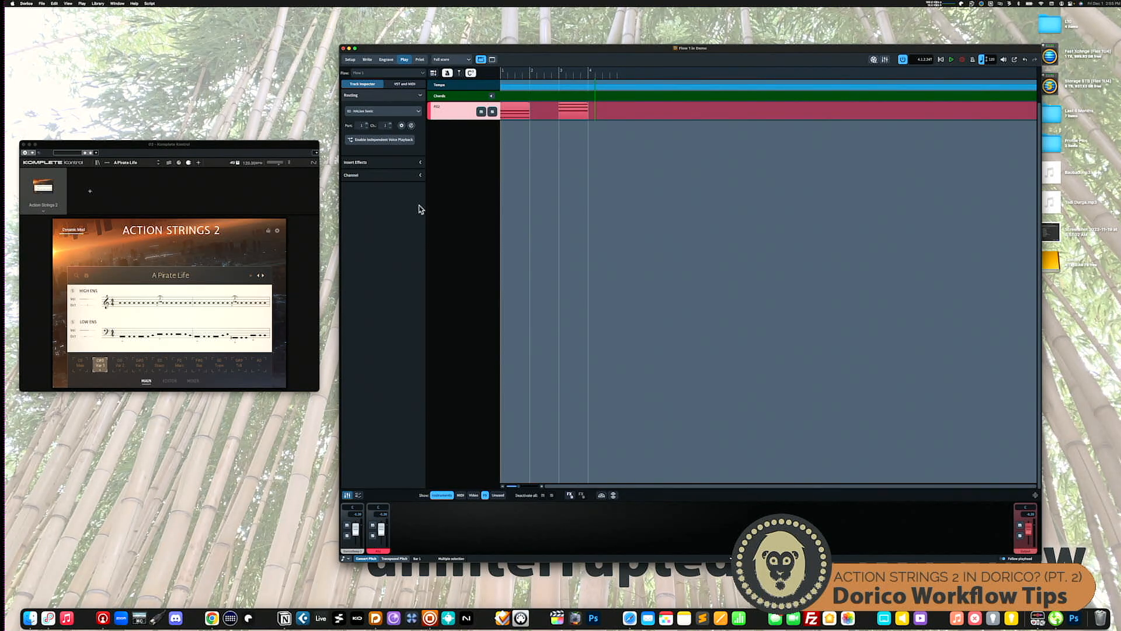
click(405, 85)
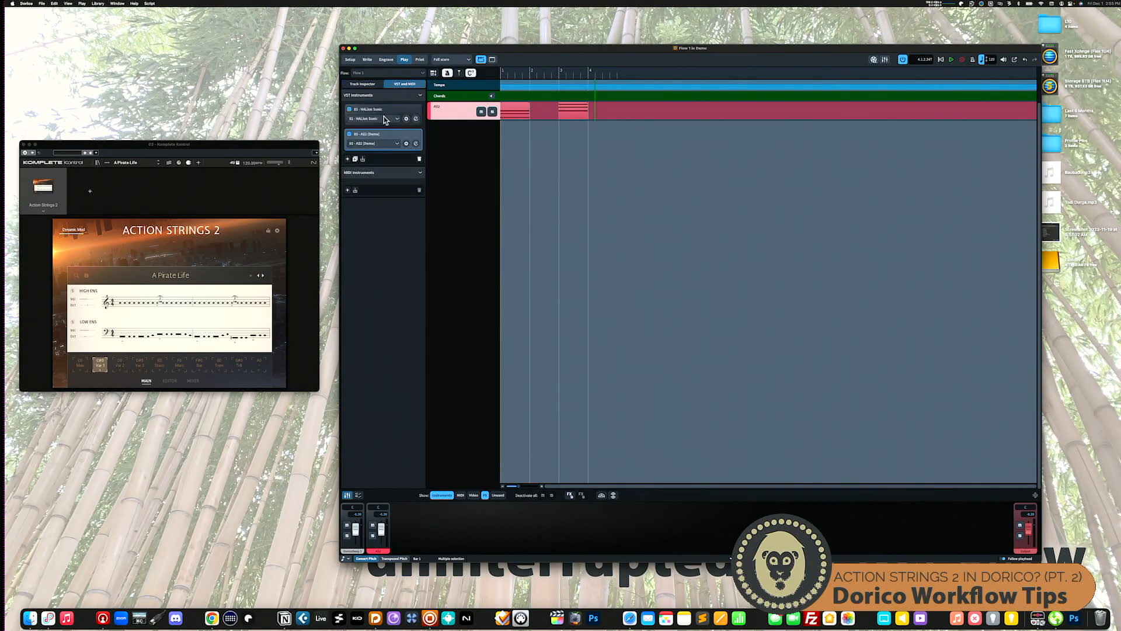
Step: Apply the AS2 (Demo) playback template to the project and check the AS2 track's routing
click(98, 4)
mouse_move(82, 4)
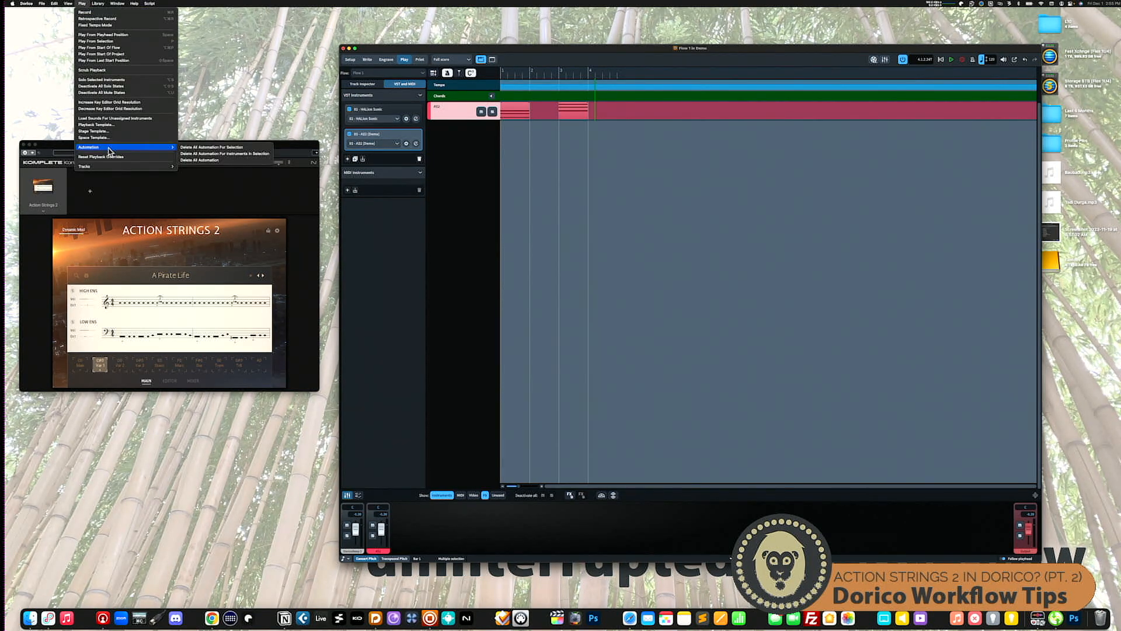
click(116, 125)
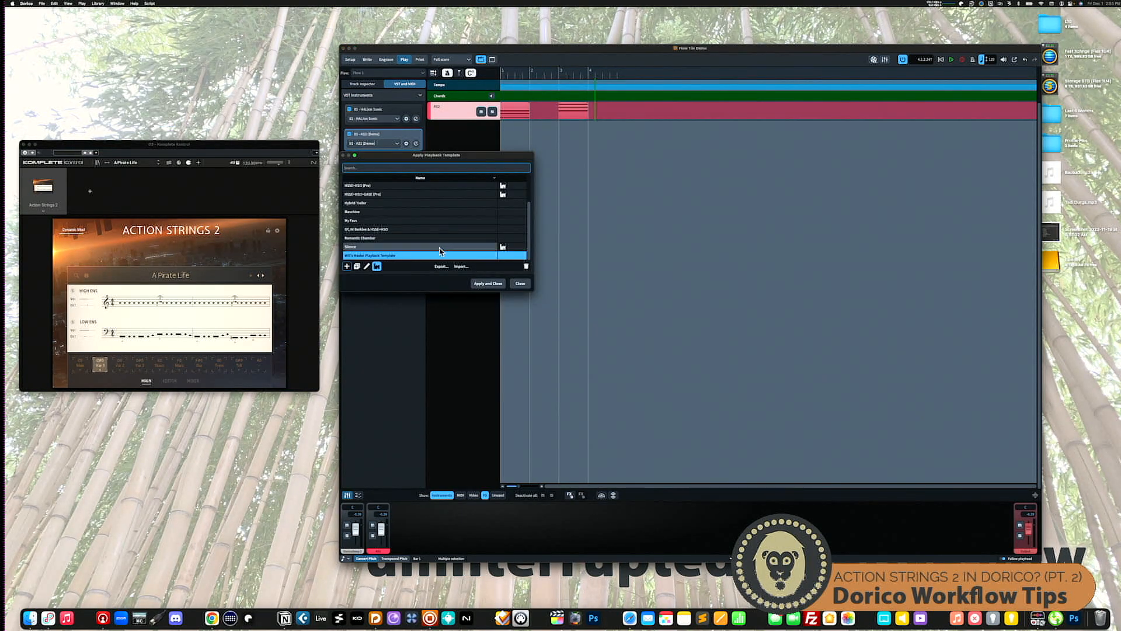
scroll(406, 231, up, 4)
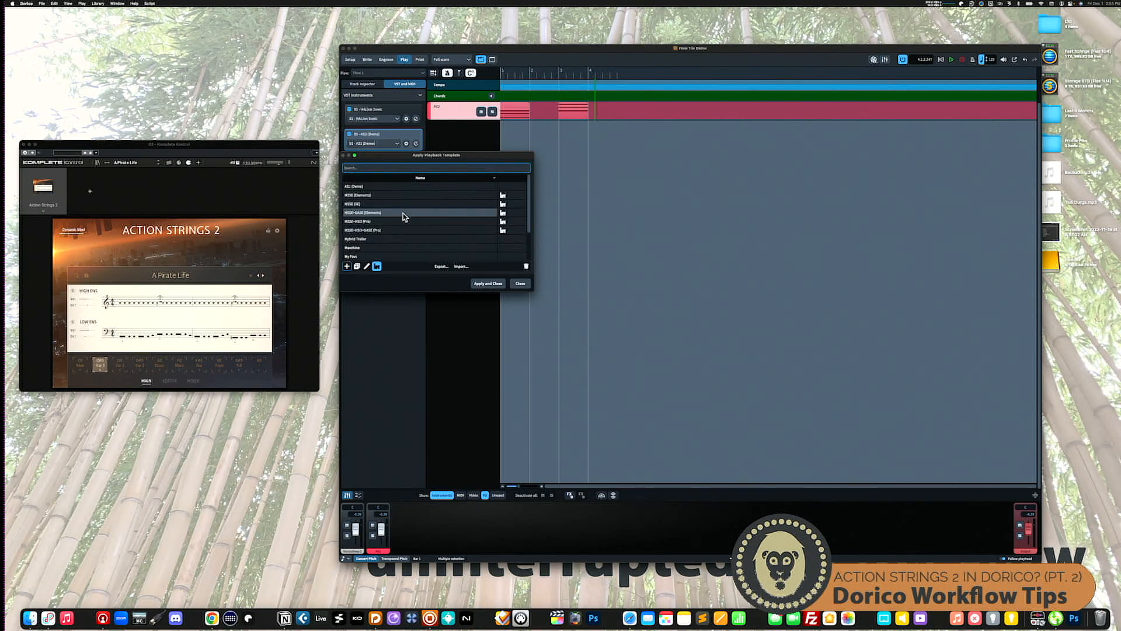
click(401, 187)
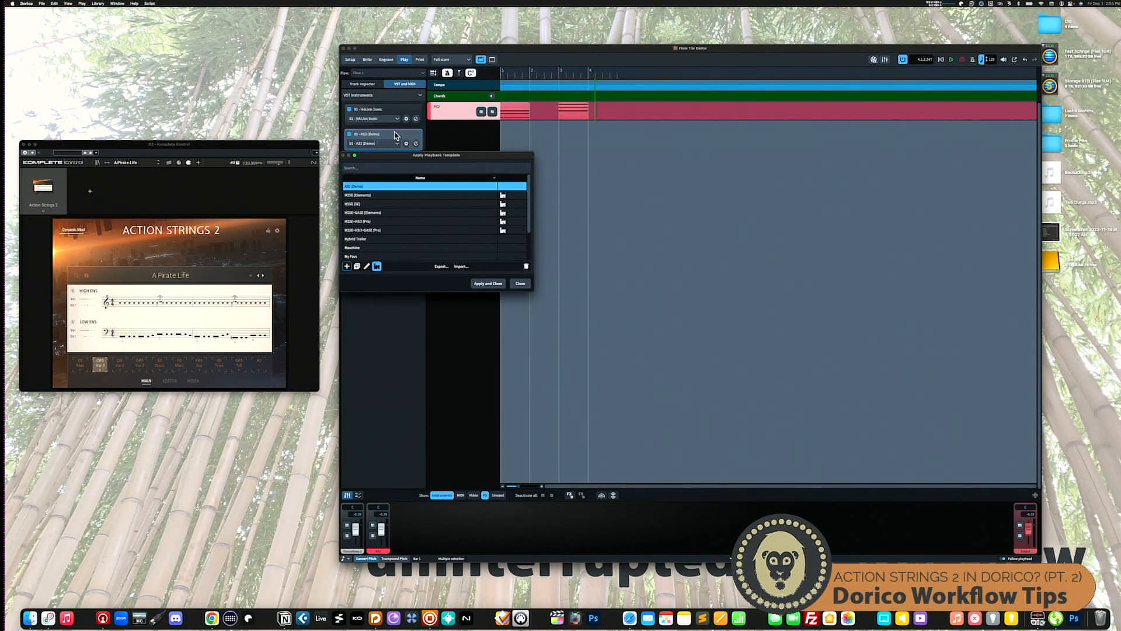
click(491, 284)
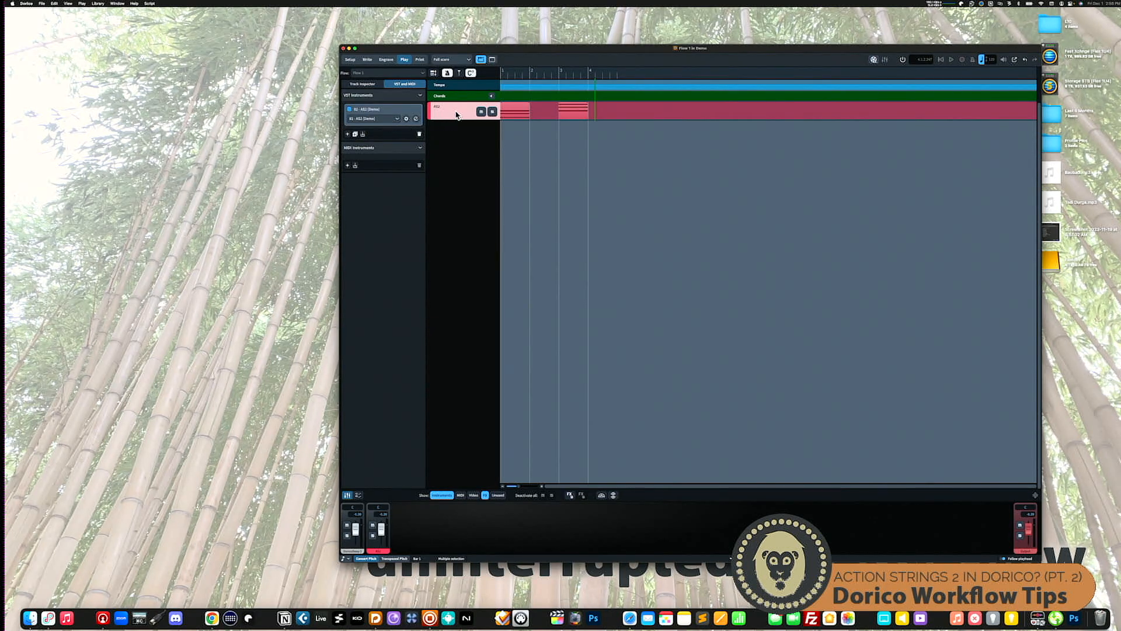
click(375, 85)
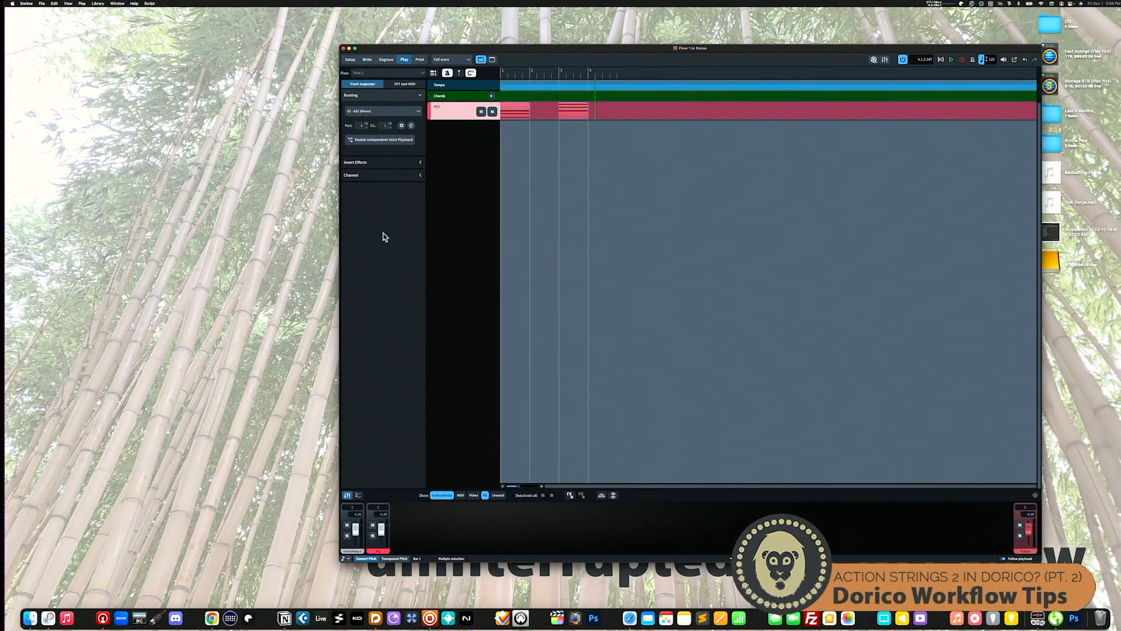
Step: In Write mode, play the score from the bar 1 chord and save the project
click(367, 59)
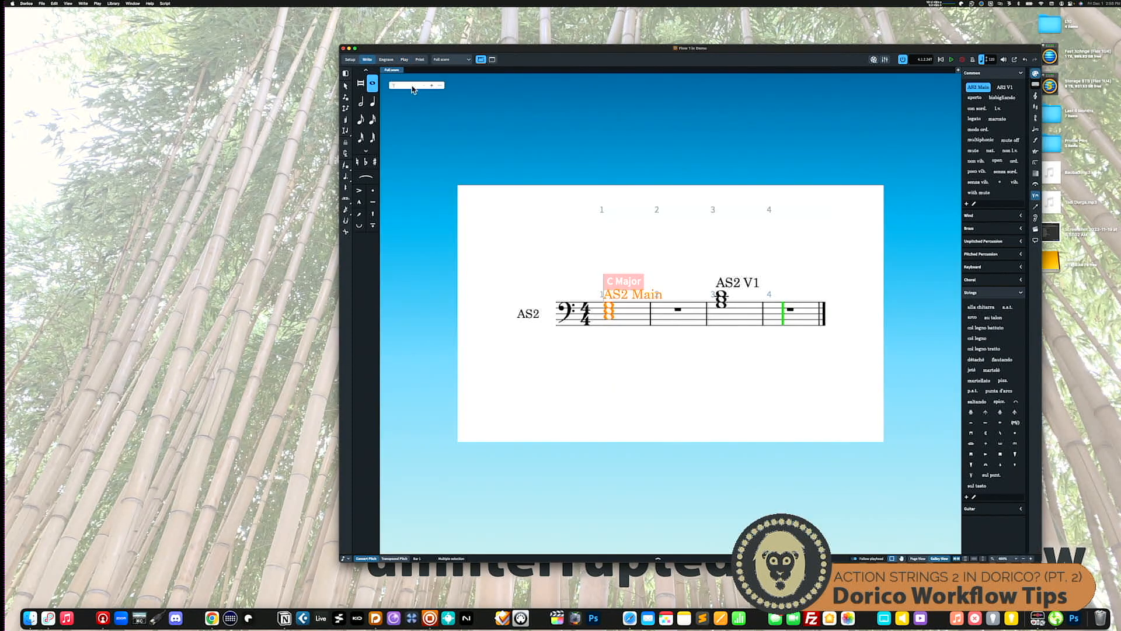
click(609, 305)
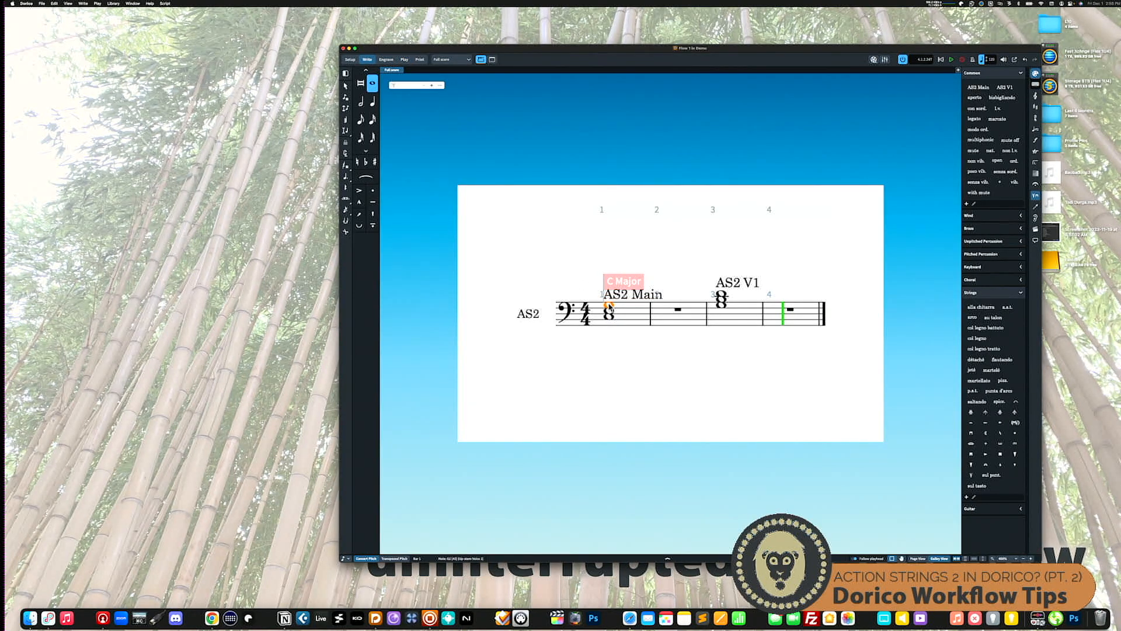
key(p)
key(space)
key(super+s)
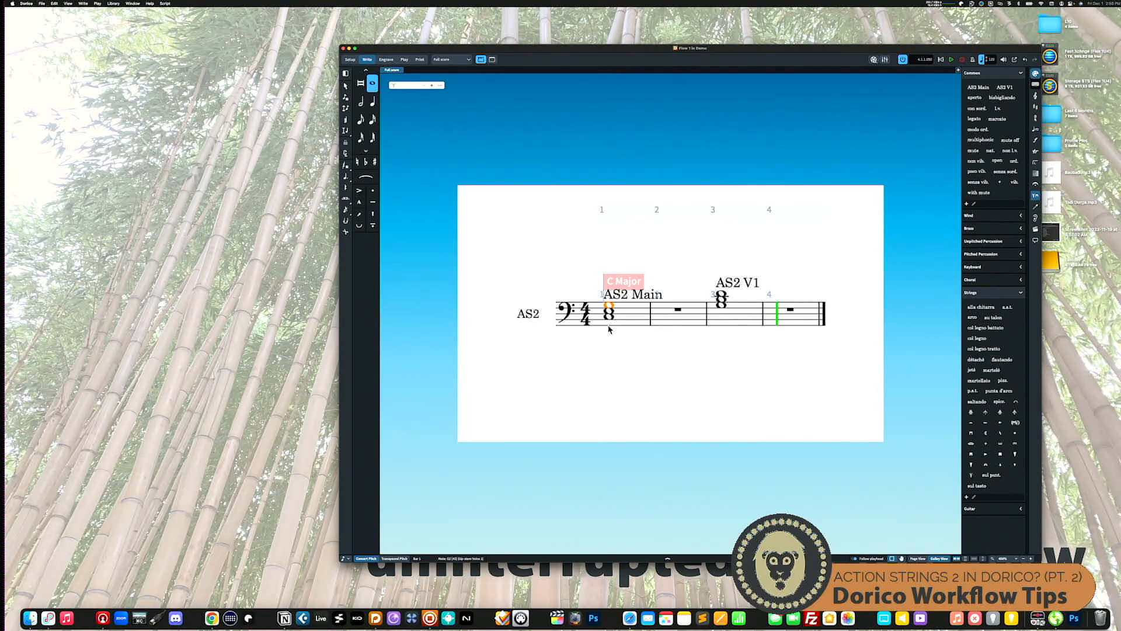